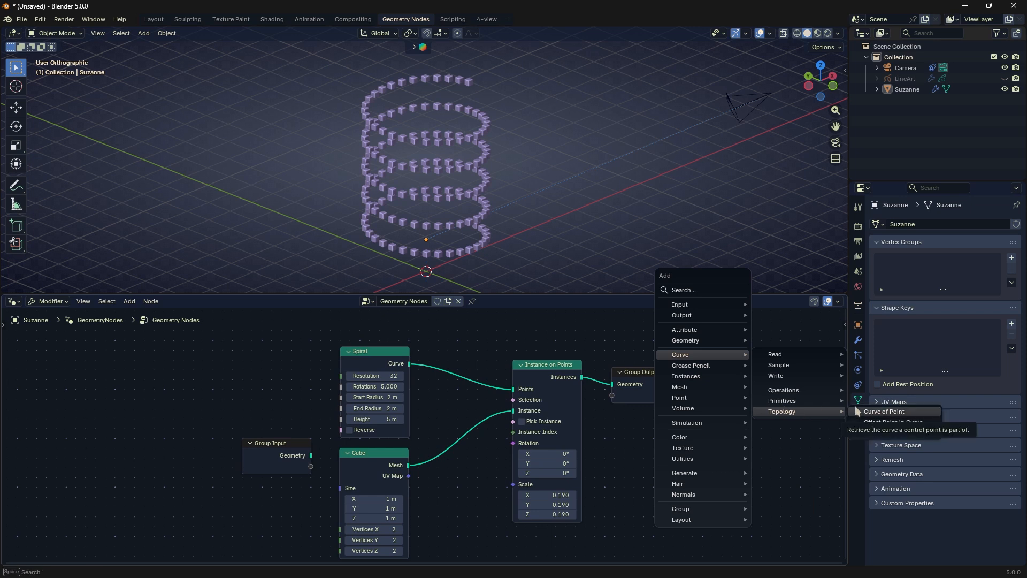
# - Add a Curve of Point node below Group Output and an Offset Point in Curve node beside it
pyautogui.click(884, 411)
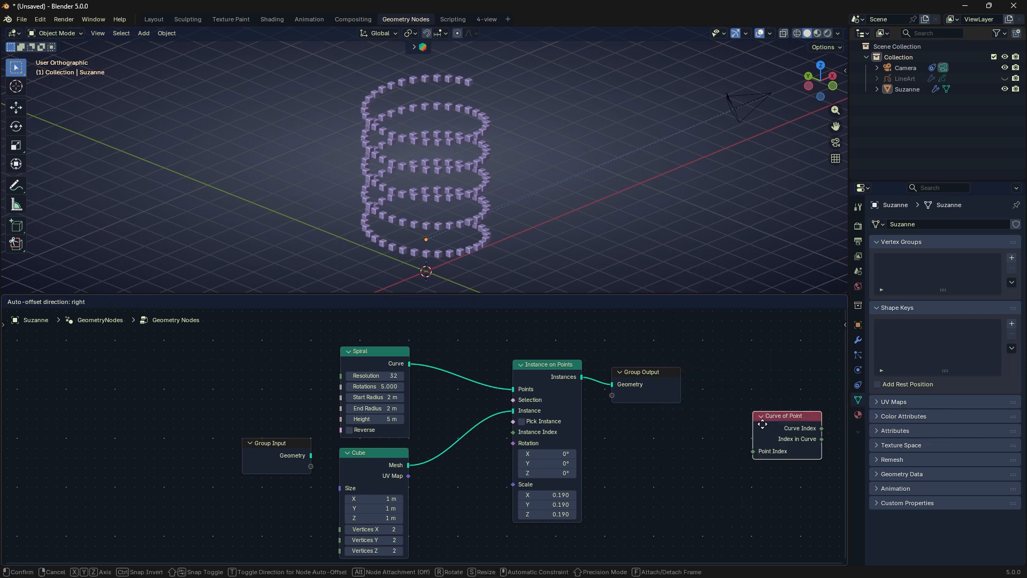
pyautogui.click(727, 435)
pyautogui.moveTo(727, 435); pyautogui.dragTo(664, 434, button='middle')
pyautogui.scroll(2, 688, 411)
pyautogui.hotkey('shift', 'a')
pyautogui.moveTo(688, 401)
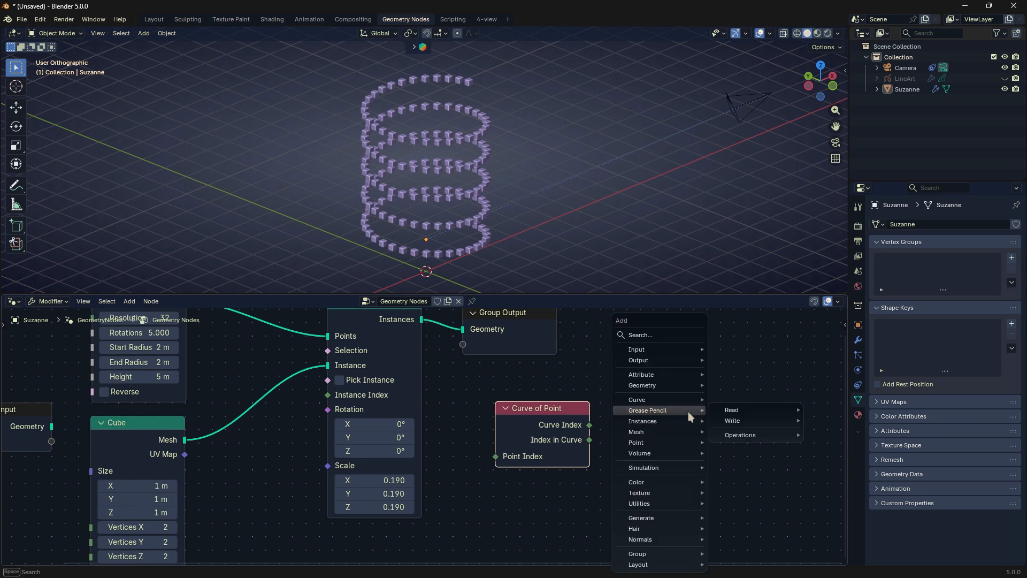
pyautogui.moveTo(743, 457)
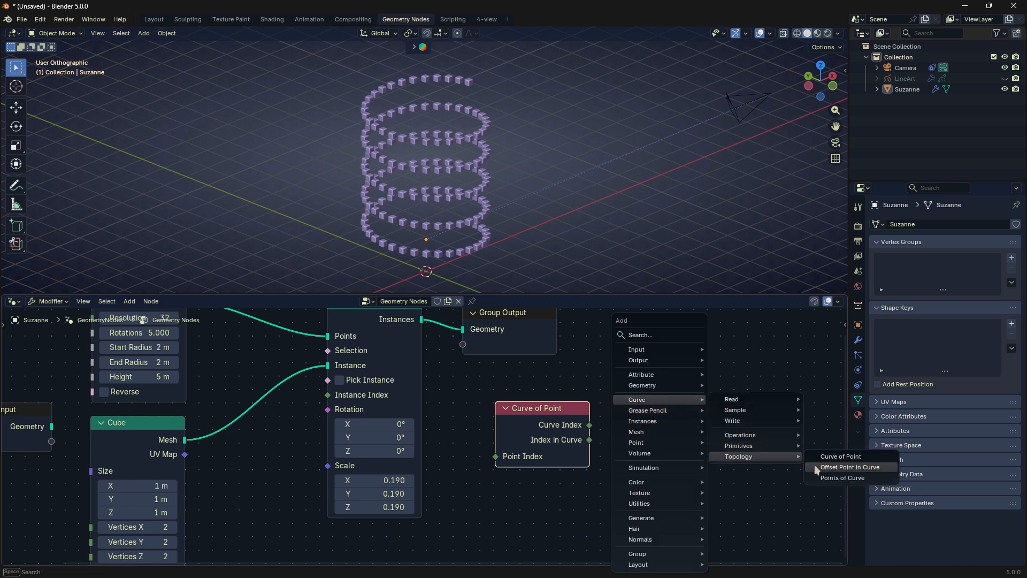
pyautogui.click(824, 466)
pyautogui.click(659, 400)
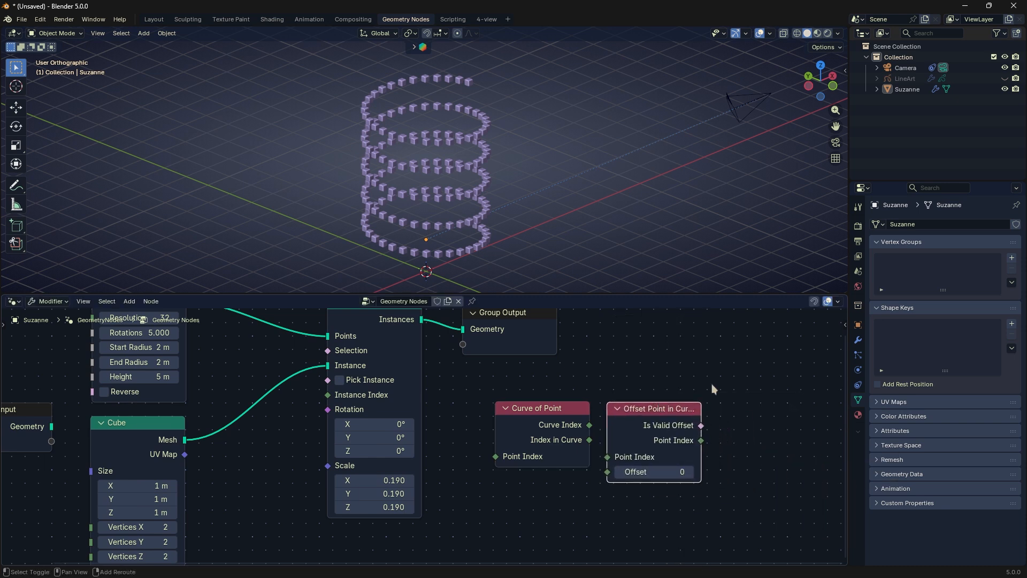
# - Add a Points of Curve node next to the Offset Point in Curve node
pyautogui.hotkey('shift', 'a')
pyautogui.moveTo(754, 447)
pyautogui.click(866, 463)
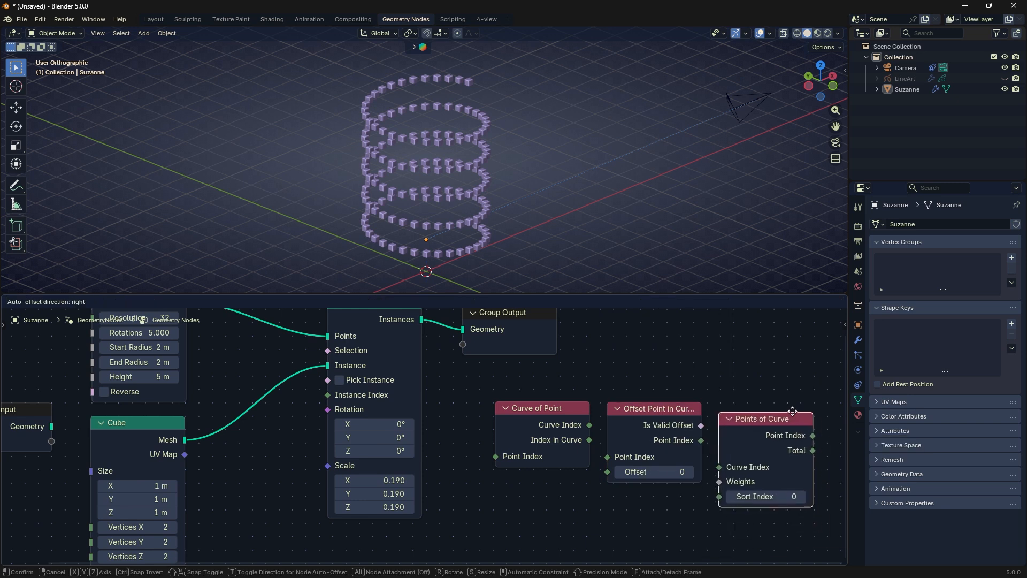
pyautogui.click(795, 407)
# - Move the three curve topology nodes together to the empty area below the Group Input and Cube nodes
pyautogui.scroll(-4, 722, 410)
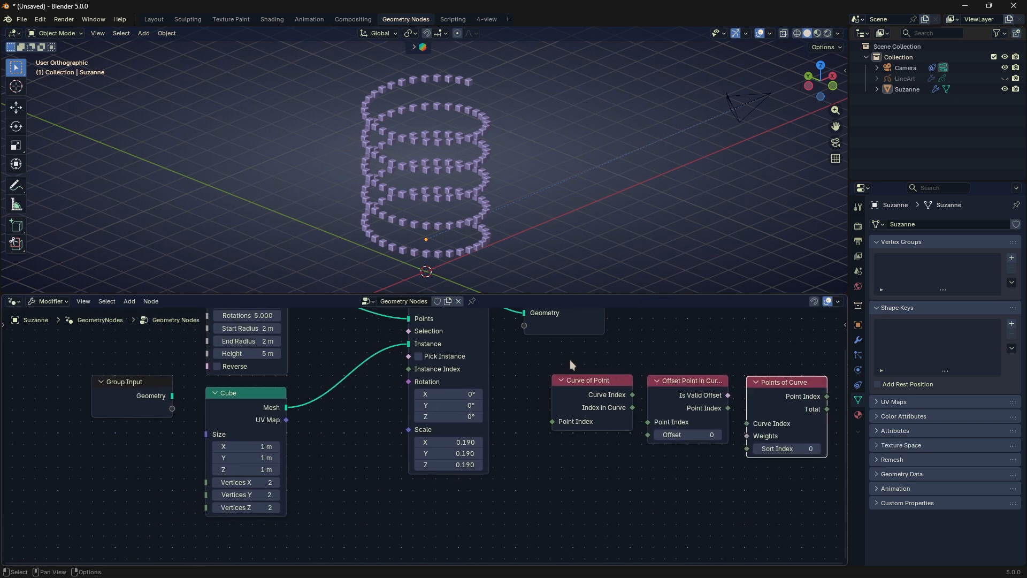
pyautogui.moveTo(782, 391); pyautogui.dragTo(325, 491)
pyautogui.scroll(4, 356, 481)
pyautogui.moveTo(364, 466); pyautogui.dragTo(634, 352, button='middle')
pyautogui.scroll(1, 298, 383)
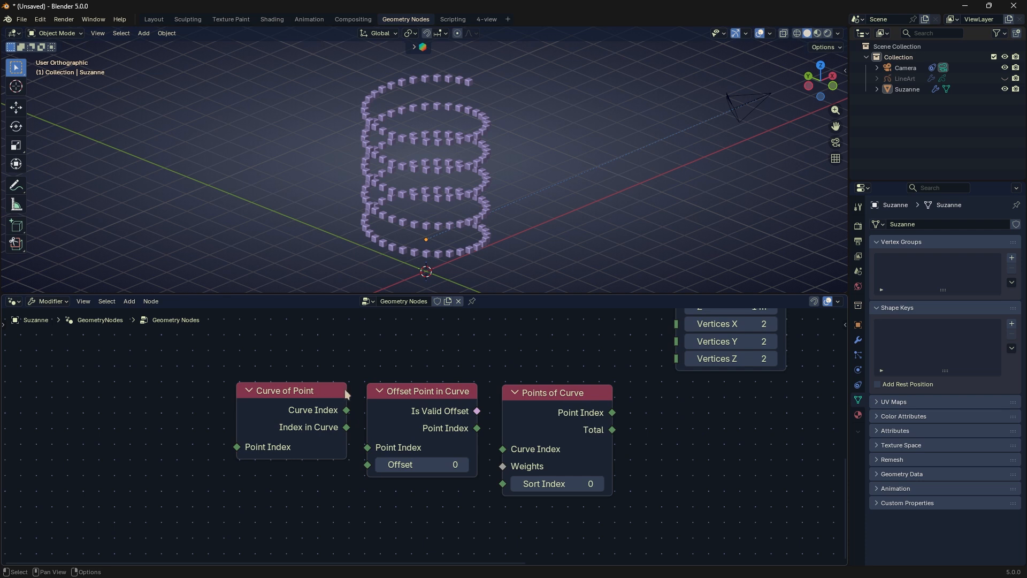
# - Stack Curve of Point above Offset Point in Curve and slightly widen the Offset Point in Curve and Points of Curve nodes
pyautogui.moveTo(331, 394); pyautogui.dragTo(466, 371)
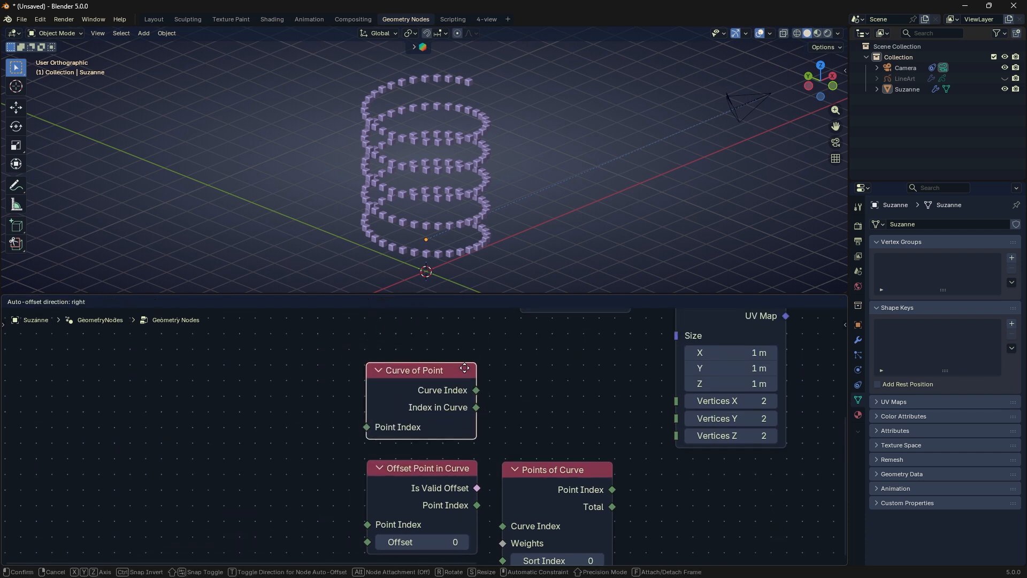
pyautogui.scroll(-2, 457, 476)
pyautogui.moveTo(461, 460); pyautogui.dragTo(472, 460)
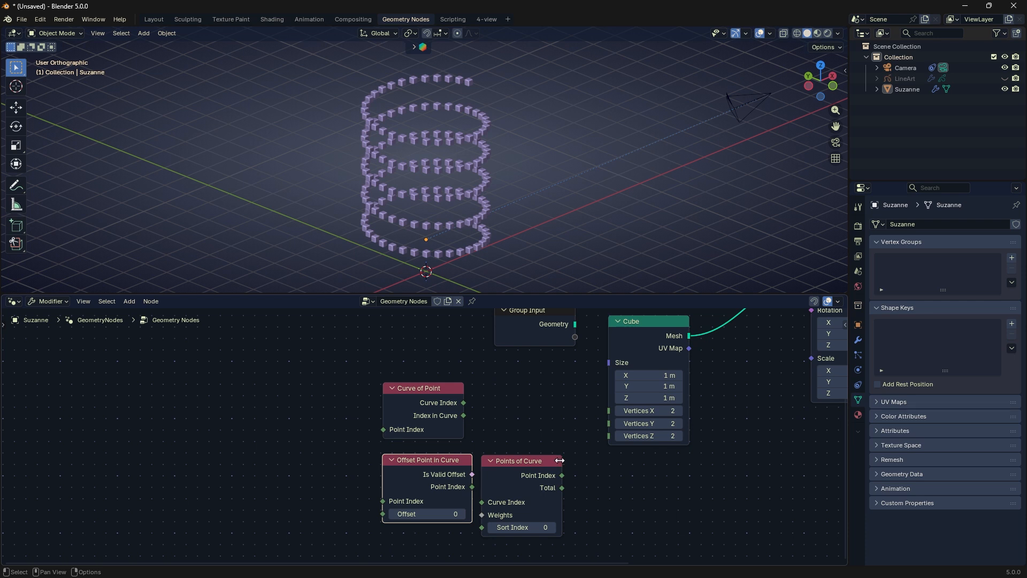
pyautogui.moveTo(560, 460); pyautogui.dragTo(570, 461)
# - Move the Curve of Point node away from the other two topology nodes to the space below Instance on Points
pyautogui.moveTo(609, 476); pyautogui.dragTo(473, 503, button='middle')
pyautogui.scroll(-1, 473, 502)
pyautogui.moveTo(333, 414); pyautogui.dragTo(266, 478, button='middle')
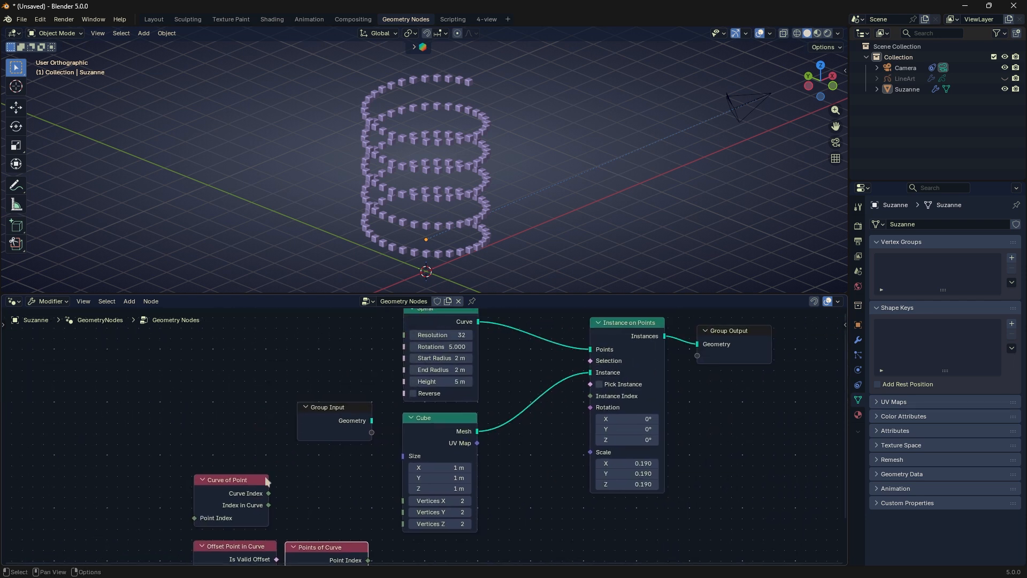
pyautogui.moveTo(231, 490); pyautogui.dragTo(568, 522)
pyautogui.scroll(2, 549, 490)
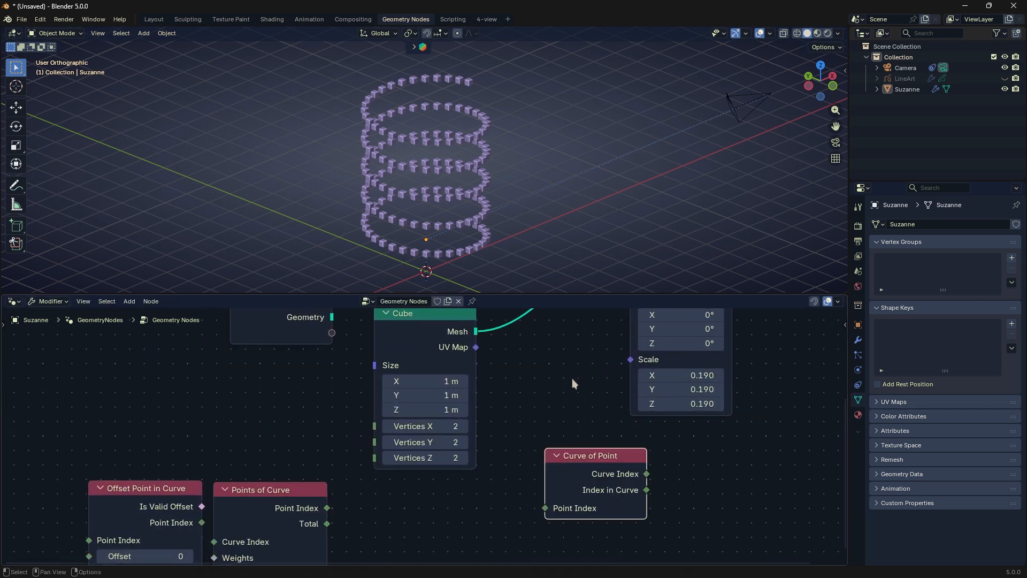
# - Add an Index node above Curve of Point, between the Cube and Instance on Points nodes
pyautogui.hotkey('shift', 'a')
pyautogui.write('index')
pyautogui.press('Return')
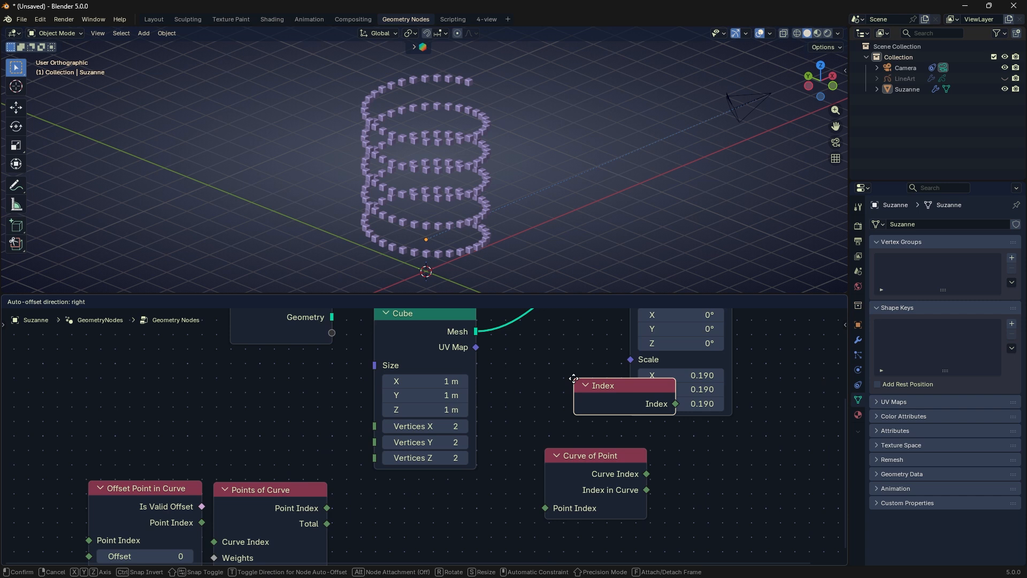
pyautogui.click(512, 370)
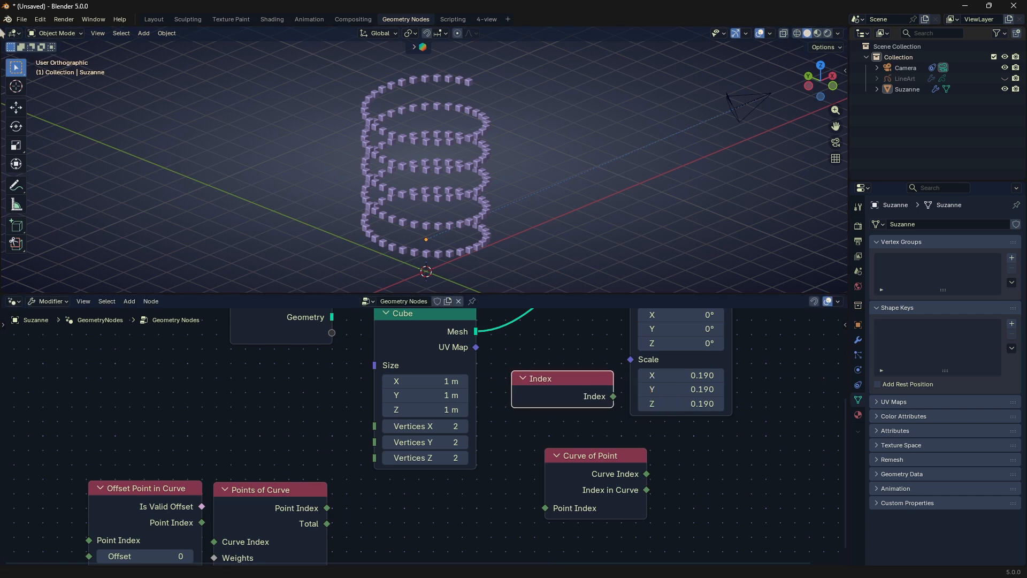
# - Split the 3D viewport, turn the new area into a Spreadsheet, and widen it and its data set sidebar
pyautogui.moveTo(2, 29); pyautogui.dragTo(327, 50)
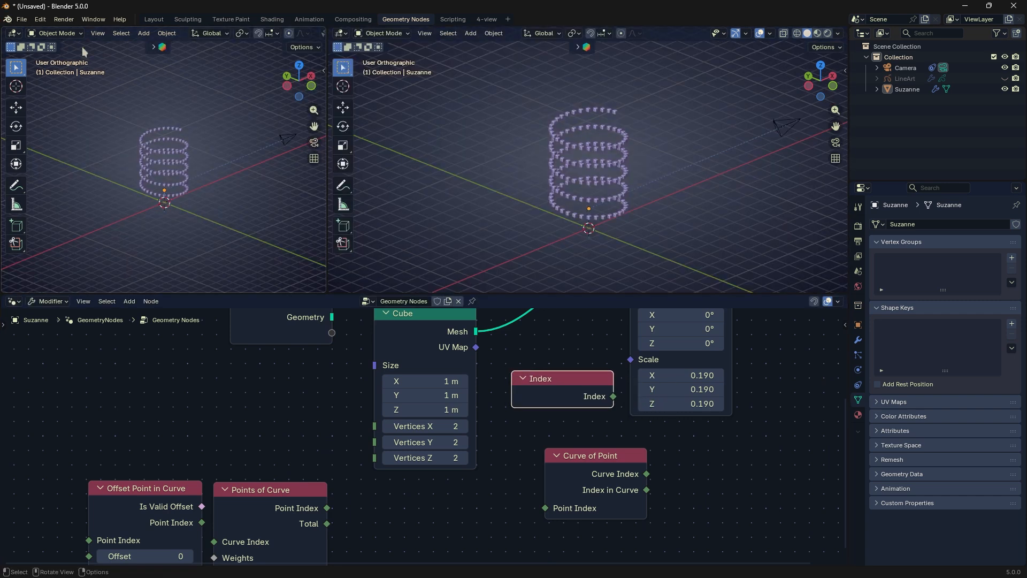
pyautogui.click(13, 33)
pyautogui.click(356, 102)
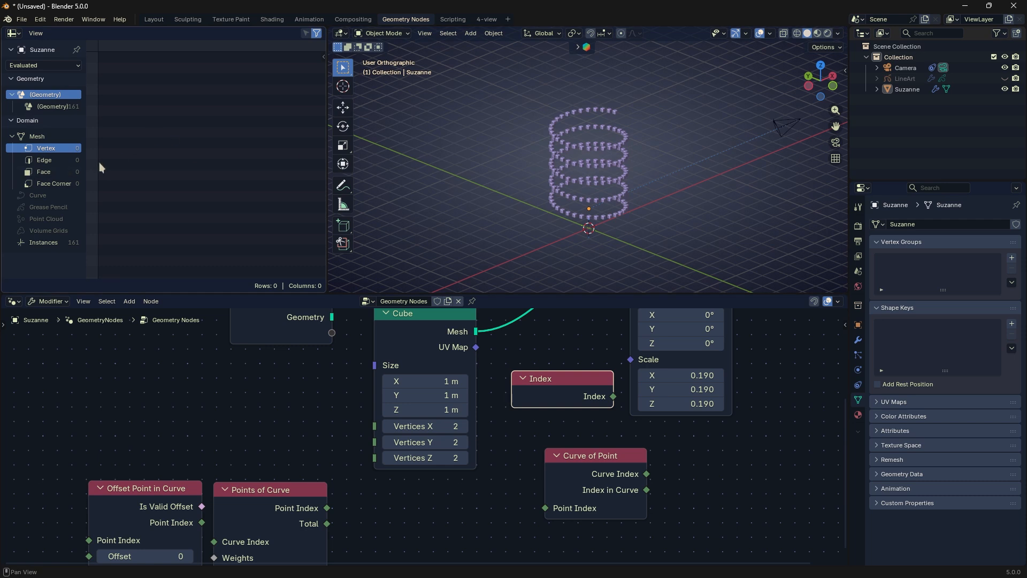
pyautogui.moveTo(327, 126); pyautogui.dragTo(349, 127)
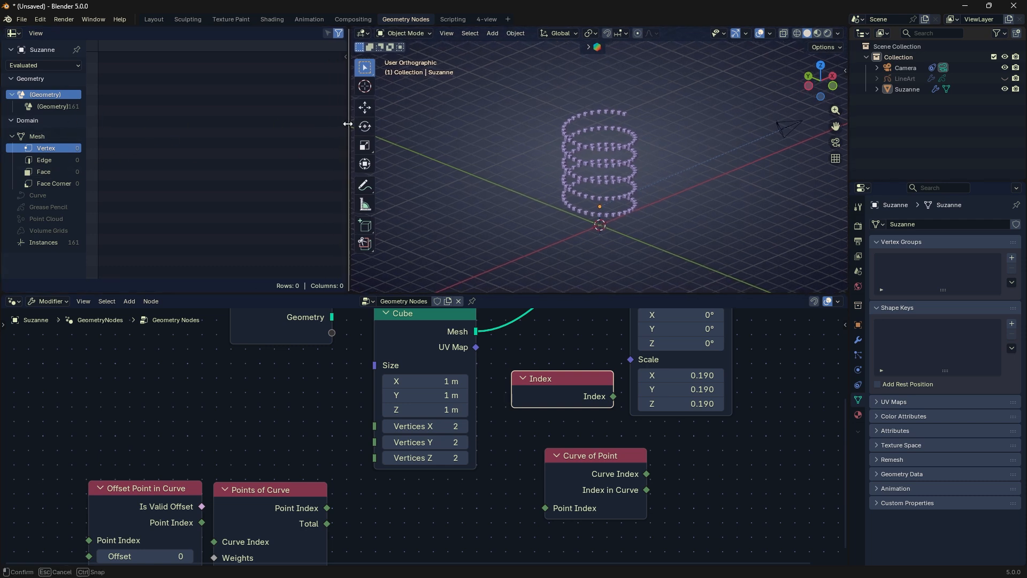
pyautogui.moveTo(92, 108); pyautogui.dragTo(109, 109)
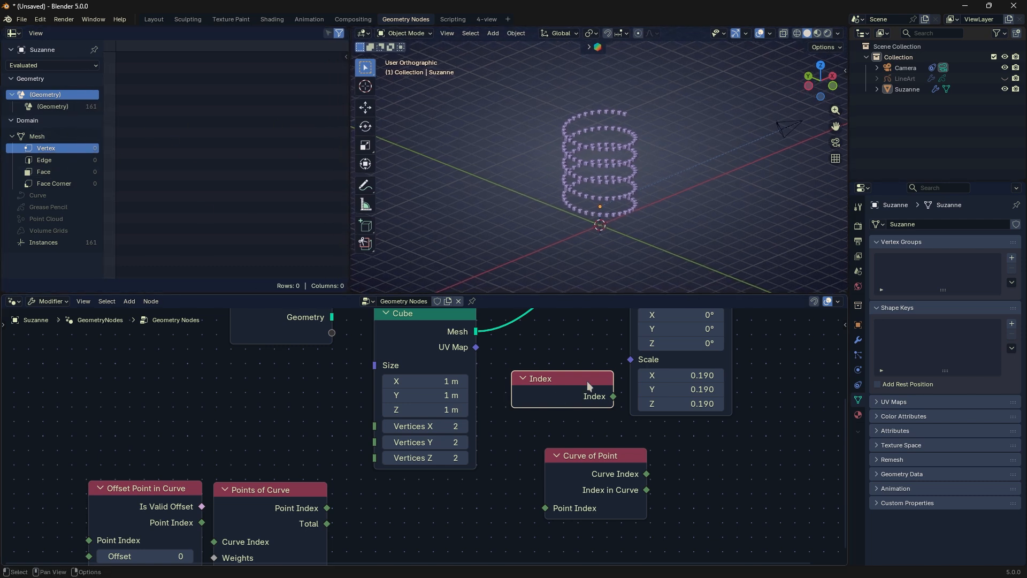
# - Try feeding the Index output into the Selection and Instance Index inputs of Instance on Points
pyautogui.moveTo(587, 382); pyautogui.dragTo(569, 395)
pyautogui.scroll(-2, 584, 396)
pyautogui.moveTo(585, 396); pyautogui.dragTo(513, 497, button='middle')
pyautogui.moveTo(519, 509); pyautogui.dragTo(550, 360)
pyautogui.keyDown('ctrl'); pyautogui.moveTo(533, 467); pyautogui.dragTo(522, 481, button='right'); pyautogui.keyUp('ctrl')
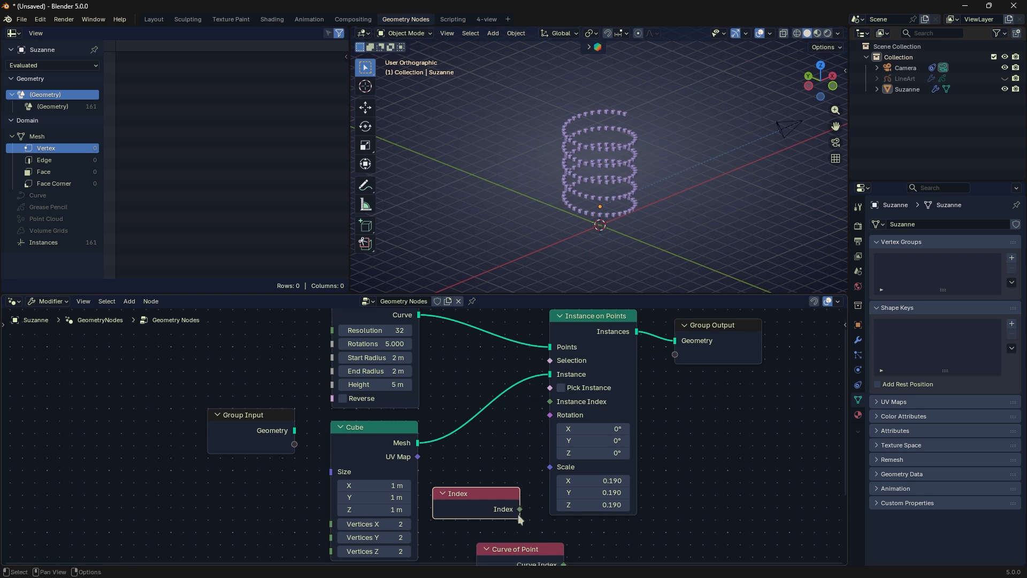
pyautogui.moveTo(520, 509); pyautogui.dragTo(550, 401)
# - Align the Index node directly under the Cube node and place Curve of Point directly beneath Index
pyautogui.moveTo(489, 511); pyautogui.dragTo(403, 445)
pyautogui.moveTo(455, 457); pyautogui.dragTo(472, 392, button='middle')
pyautogui.click(526, 418)
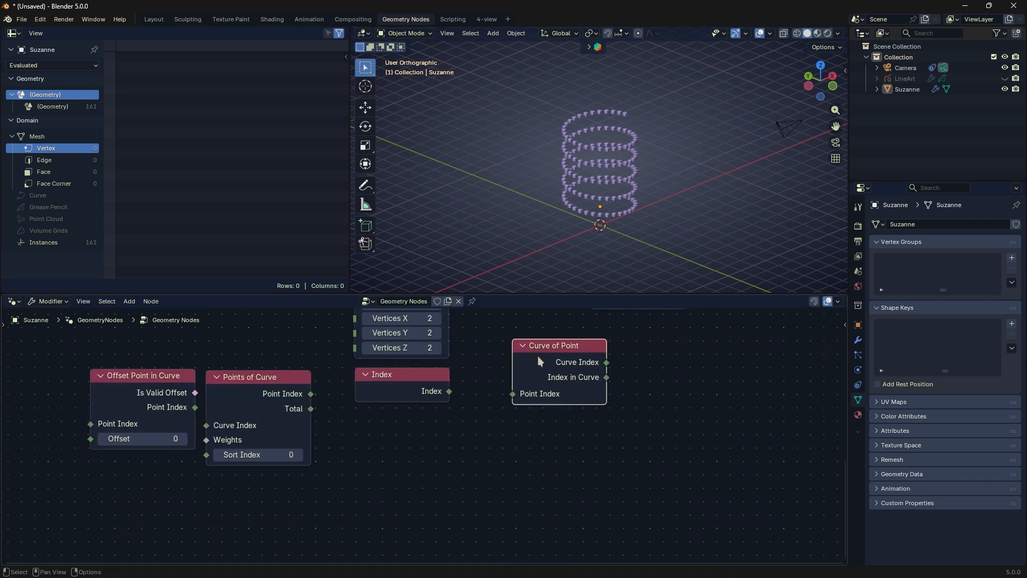
pyautogui.moveTo(538, 355); pyautogui.dragTo(433, 399)
pyautogui.scroll(2, 397, 433)
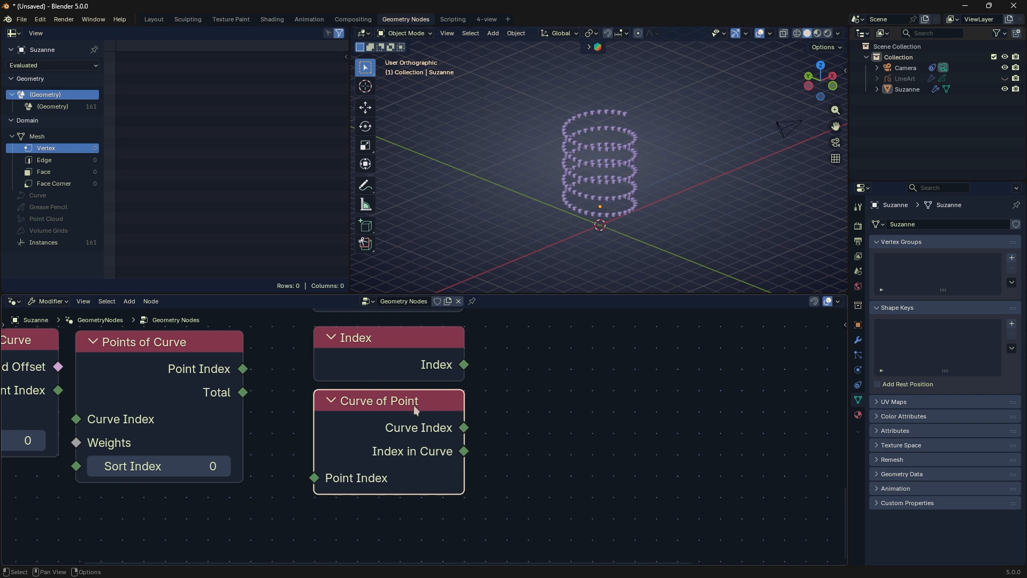
pyautogui.moveTo(413, 406); pyautogui.dragTo(415, 414)
pyautogui.moveTo(408, 352); pyautogui.dragTo(409, 362)
pyautogui.moveTo(403, 405); pyautogui.dragTo(405, 402)
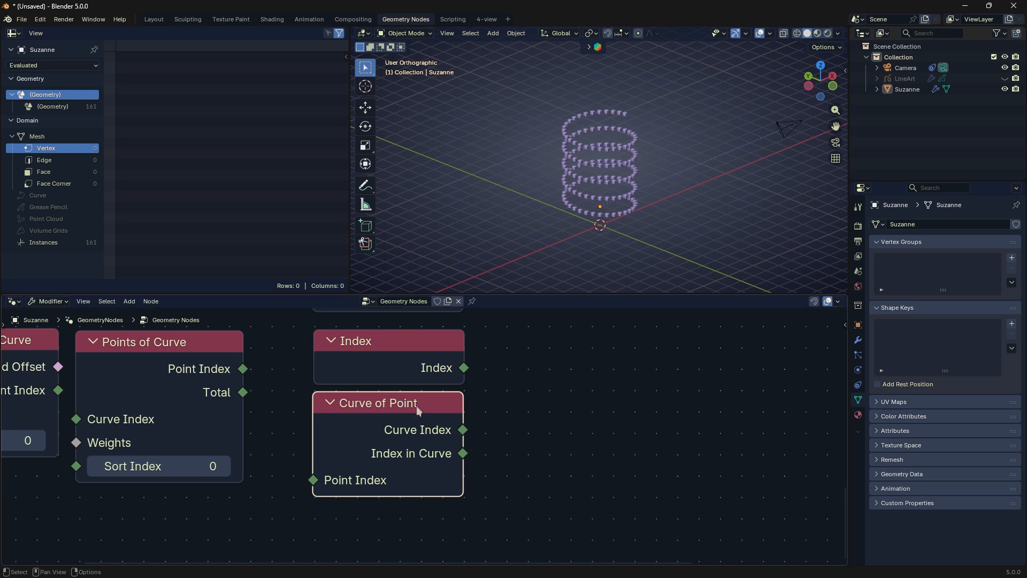
pyautogui.moveTo(463, 430); pyautogui.dragTo(521, 373)
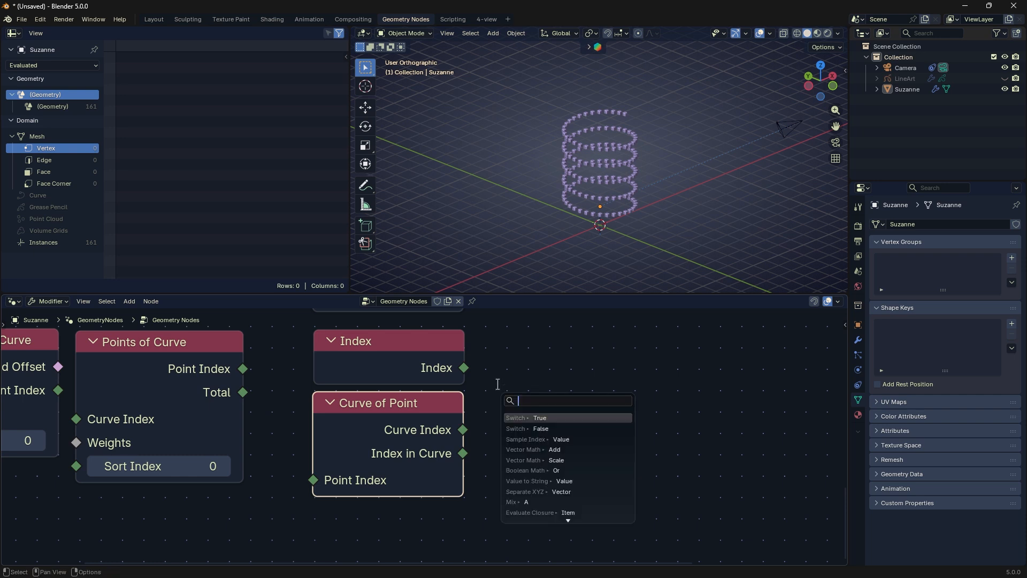
pyautogui.scroll(-3, 460, 410)
pyautogui.scroll(-3, 404, 460)
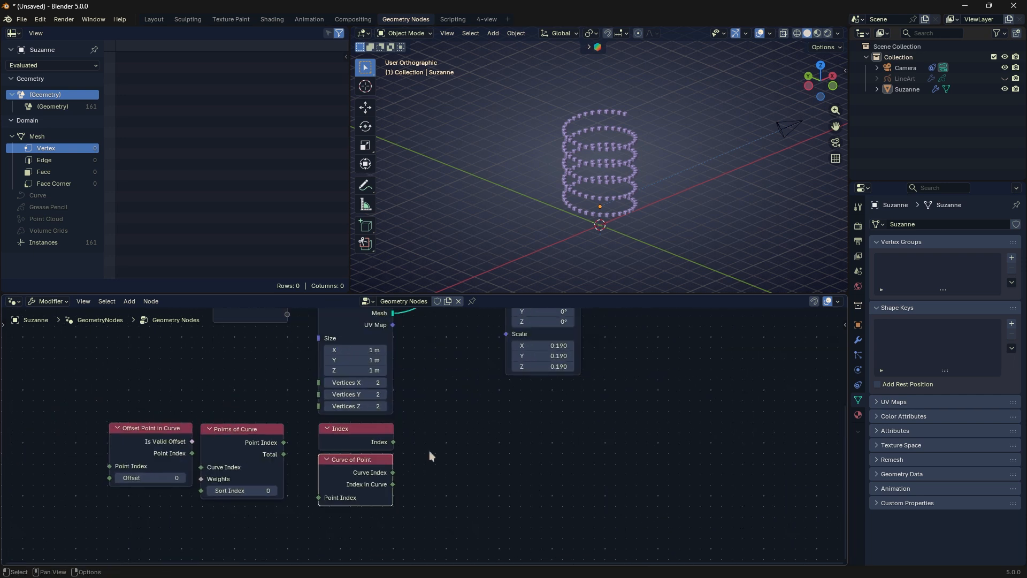
# - Try linking the Index output to the Instance Index input of Instance on Points, and cut that link again
pyautogui.moveTo(386, 512); pyautogui.dragTo(440, 418)
pyautogui.moveTo(389, 481); pyautogui.dragTo(501, 353)
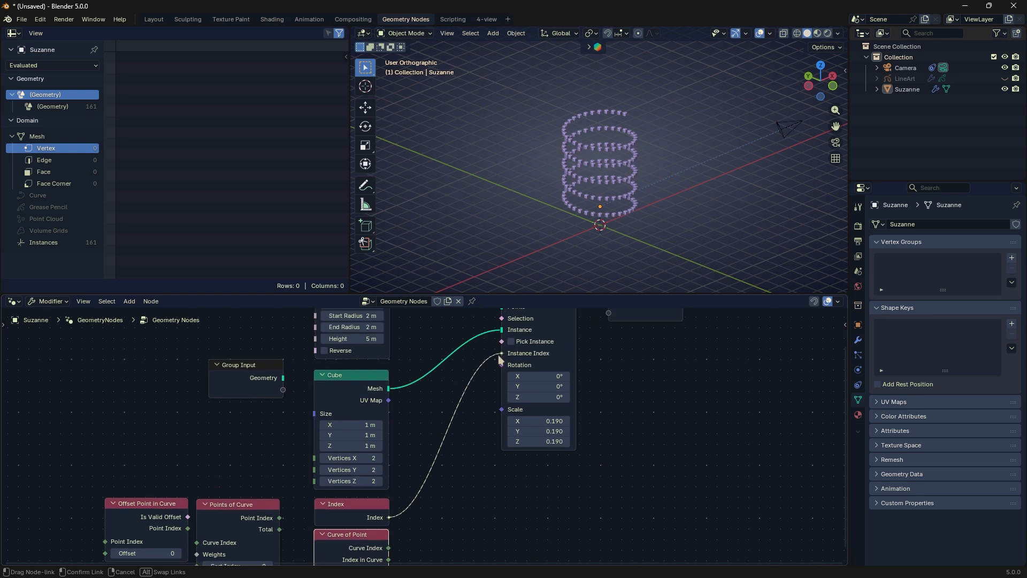
pyautogui.click(590, 220)
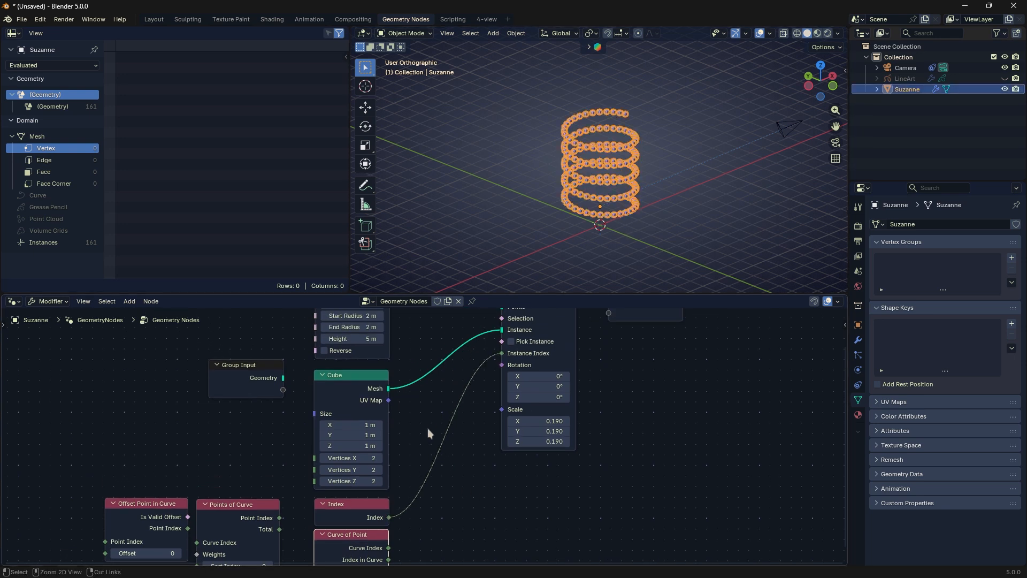
pyautogui.keyDown('ctrl'); pyautogui.moveTo(428, 428); pyautogui.dragTo(399, 539, button='right'); pyautogui.keyUp('ctrl')
# - Link the Curve Index output of Curve of Point to the Instance Index input of Instance on Points
pyautogui.moveTo(386, 548); pyautogui.dragTo(501, 353)
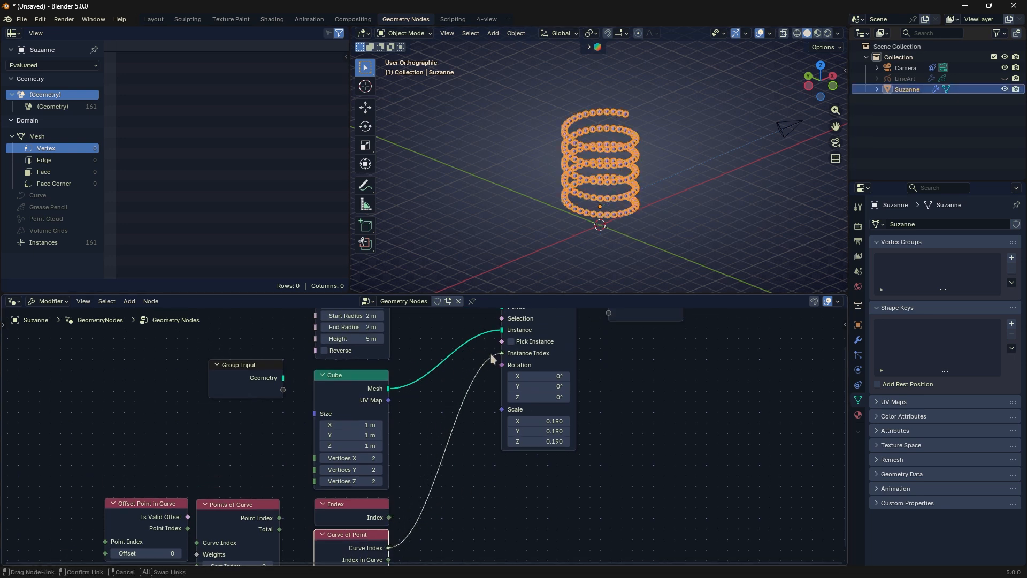
pyautogui.moveTo(480, 480)
pyautogui.mouseDown(button='middle')
pyautogui.moveTo(490, 448)
pyautogui.moveTo(483, 462)
pyautogui.mouseUp(button='middle')
pyautogui.moveTo(465, 352); pyautogui.dragTo(495, 377, button='middle')
pyautogui.scroll(5, 503, 434)
pyautogui.click(503, 435)
pyautogui.scroll(-3, 458, 470)
pyautogui.moveTo(458, 469); pyautogui.dragTo(446, 484, button='middle')
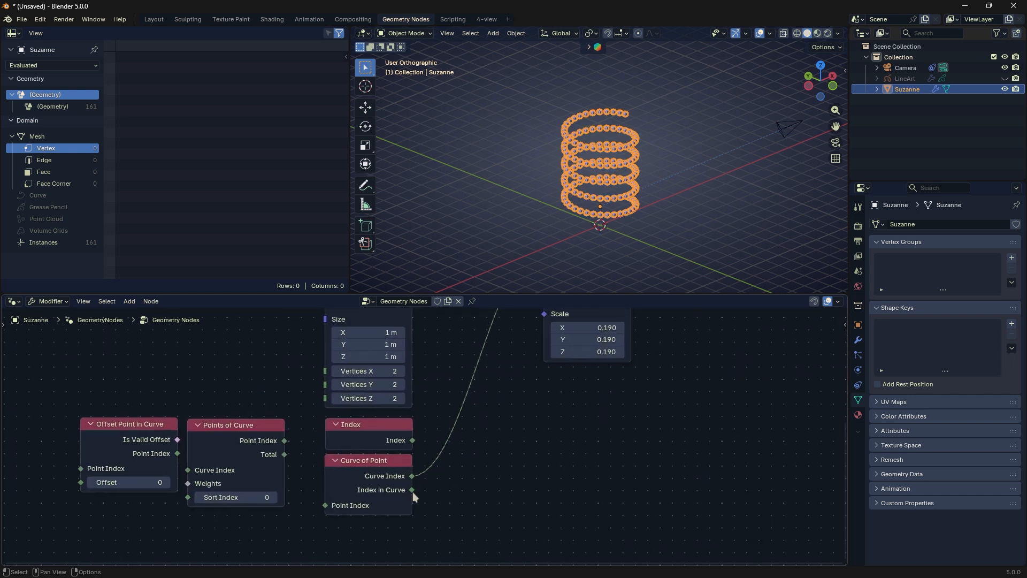
# - Feed Instance Index from the Index in Curve output of Curve of Point instead, and widen that node slightly
pyautogui.moveTo(412, 491); pyautogui.dragTo(543, 357)
pyautogui.moveTo(495, 469); pyautogui.dragTo(536, 333, button='middle')
pyautogui.scroll(9, 496, 446)
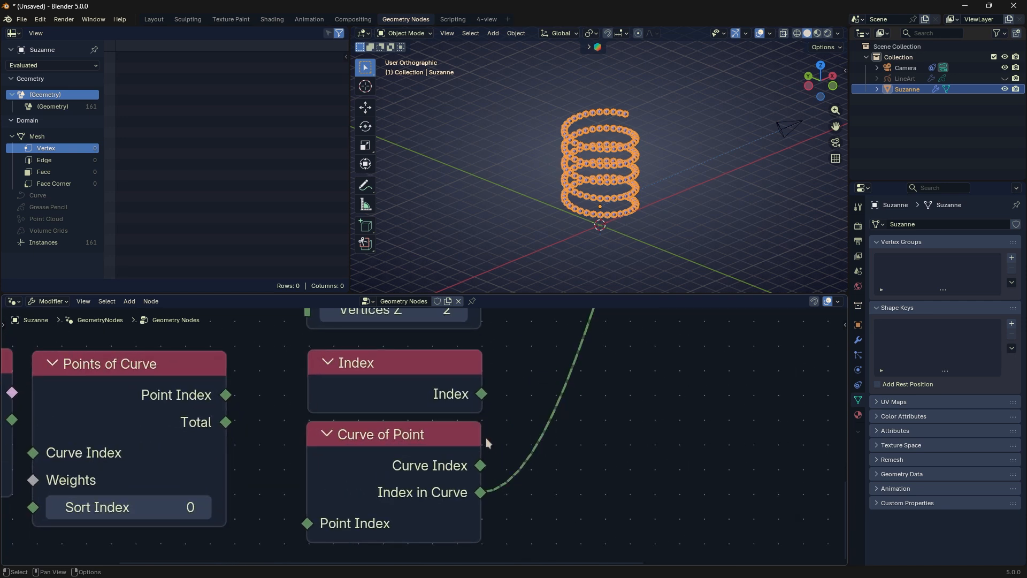
pyautogui.moveTo(484, 437); pyautogui.dragTo(489, 438)
pyautogui.keyDown('shift'); pyautogui.scroll(-2, 508, 406); pyautogui.keyUp('shift')
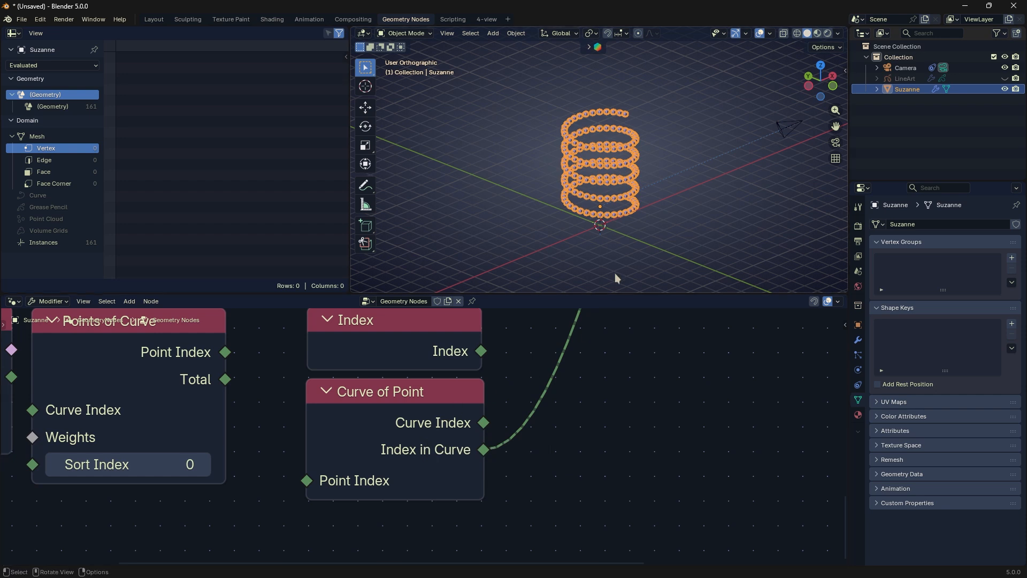
# - Try moving the spiral of cubes in the 3D viewport and undo the move
pyautogui.click(630, 243)
pyautogui.click(608, 178)
pyautogui.press('g')
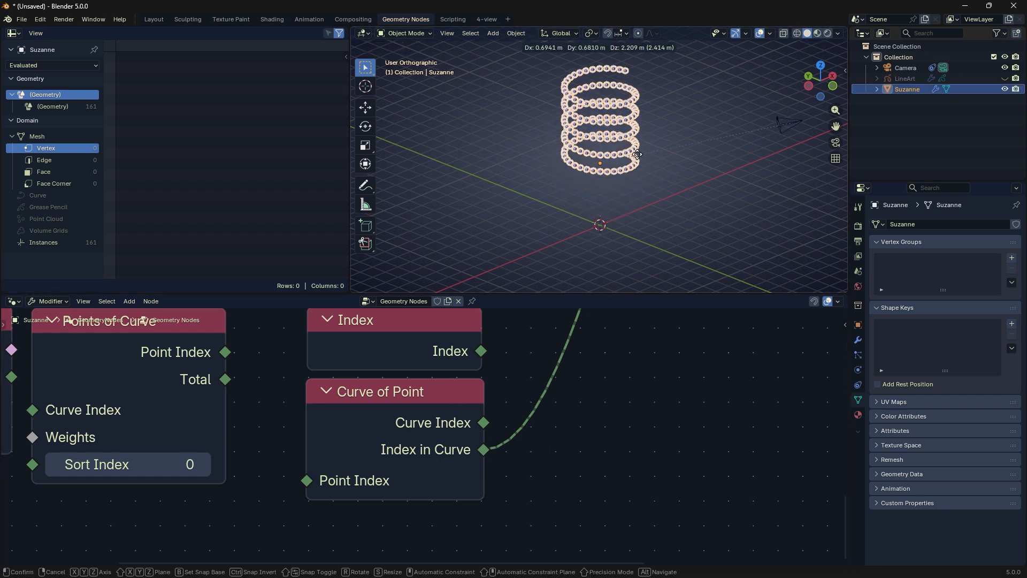
pyautogui.click(634, 174)
pyautogui.hotkey('ctrl', 'z')
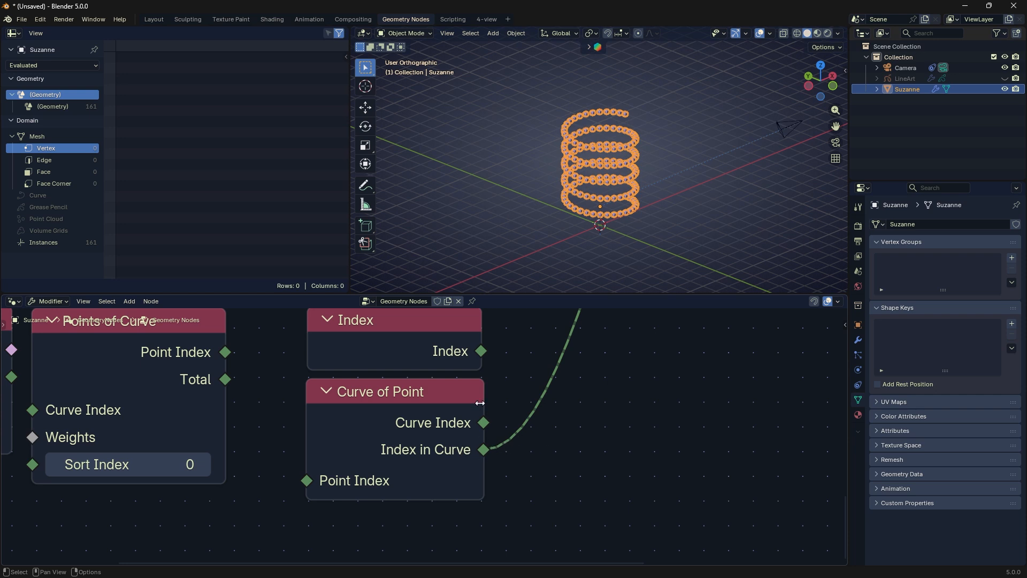
# - Narrow the Curve of Point node slightly and deselect the spiral of cubes
pyautogui.moveTo(483, 396); pyautogui.dragTo(480, 397)
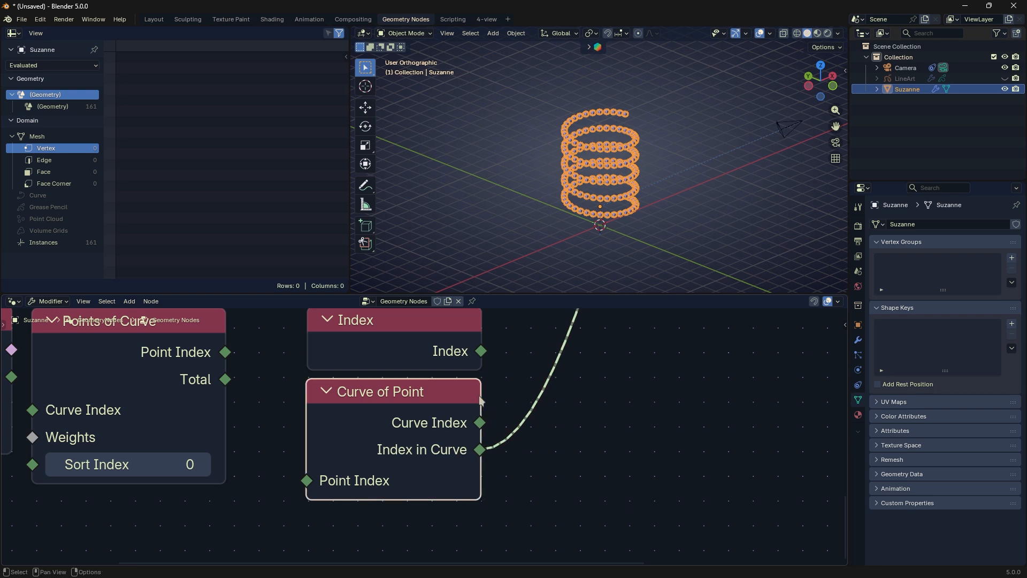
pyautogui.click(672, 208)
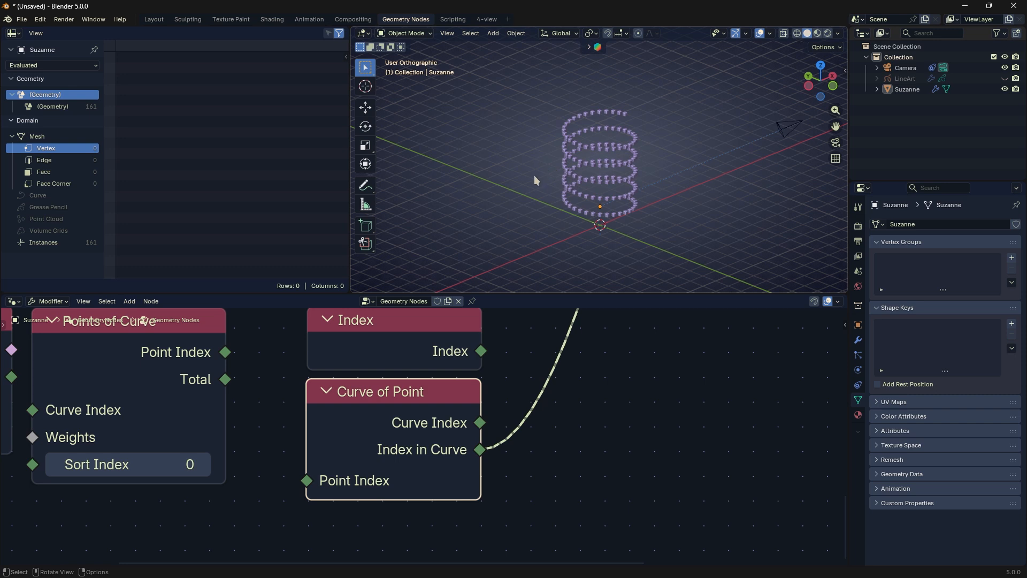
pyautogui.moveTo(536, 175); pyautogui.dragTo(565, 174)
pyautogui.moveTo(644, 151); pyautogui.dragTo(623, 160)
pyautogui.moveTo(624, 159); pyautogui.dragTo(636, 165)
pyautogui.moveTo(610, 197); pyautogui.dragTo(610, 180)
pyautogui.moveTo(603, 186); pyautogui.dragTo(617, 188)
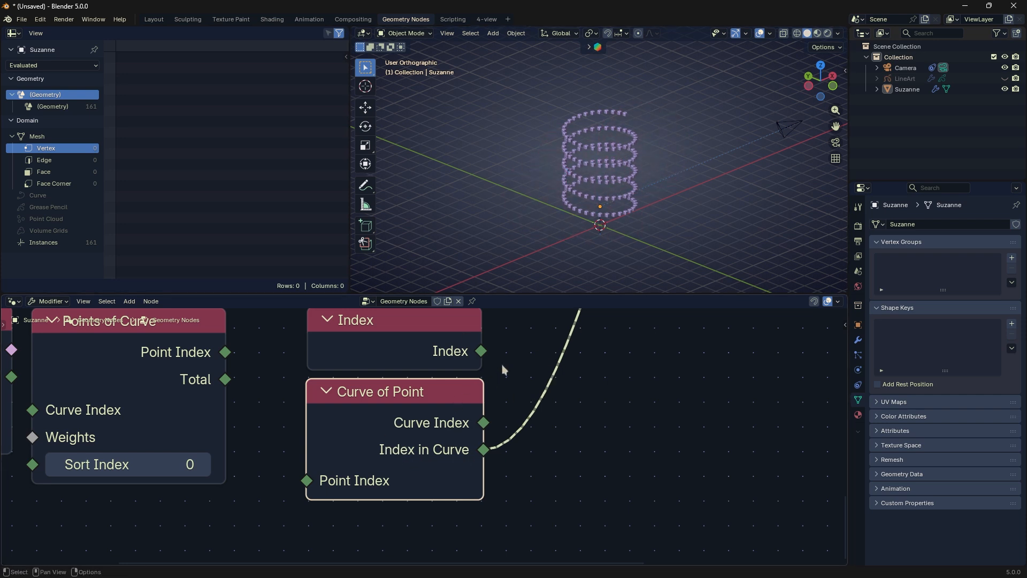
# - Replace the link into Instance Index with one from the Index node's output
pyautogui.scroll(-2, 501, 364)
pyautogui.moveTo(502, 364); pyautogui.dragTo(463, 469, button='middle')
pyautogui.moveTo(420, 481); pyautogui.dragTo(592, 354)
pyautogui.moveTo(567, 474); pyautogui.dragTo(621, 280, button='middle')
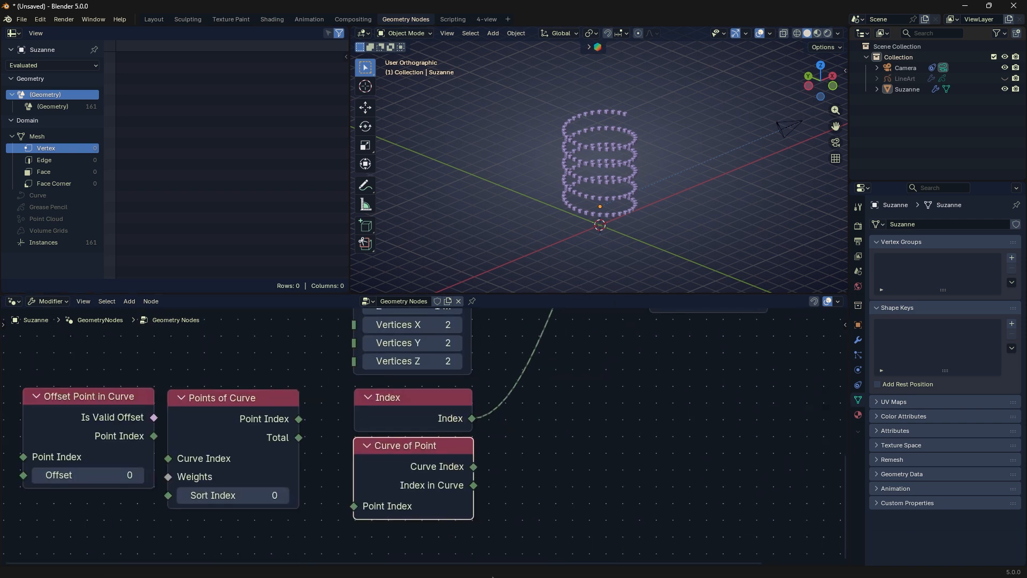
# - Disconnect the Index node's output from Instance Index on the Instance on Points node
pyautogui.scroll(2, 500, 469)
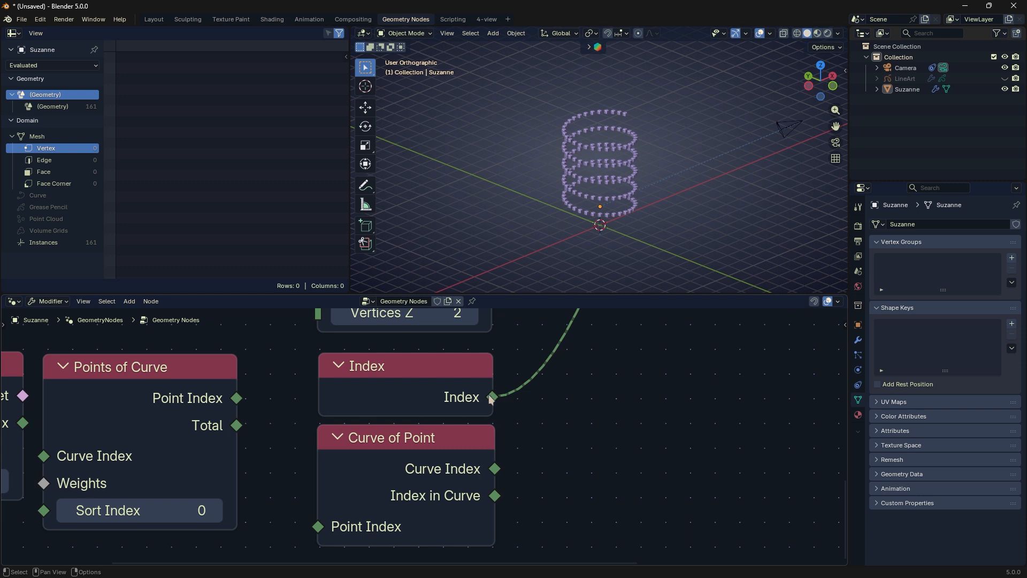
pyautogui.keyDown('ctrl'); pyautogui.moveTo(492, 399); pyautogui.dragTo(527, 410); pyautogui.keyUp('ctrl')
pyautogui.click(519, 443)
pyautogui.moveTo(377, 510); pyautogui.dragTo(417, 463, button='middle')
pyautogui.moveTo(353, 484)
pyautogui.mouseDown()
pyautogui.moveTo(342, 501)
pyautogui.moveTo(339, 480)
pyautogui.mouseUp()
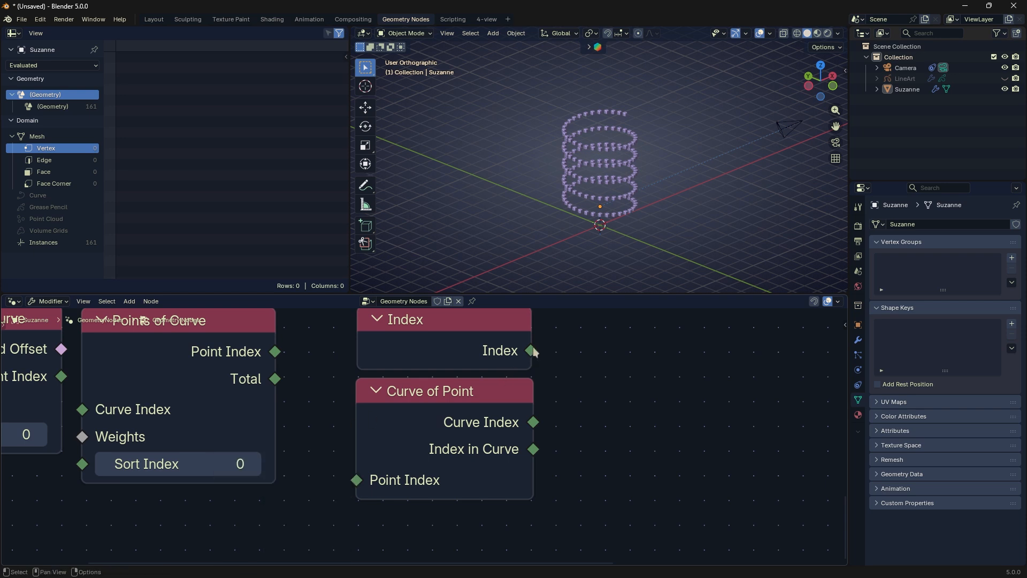
pyautogui.moveTo(531, 350); pyautogui.dragTo(583, 367)
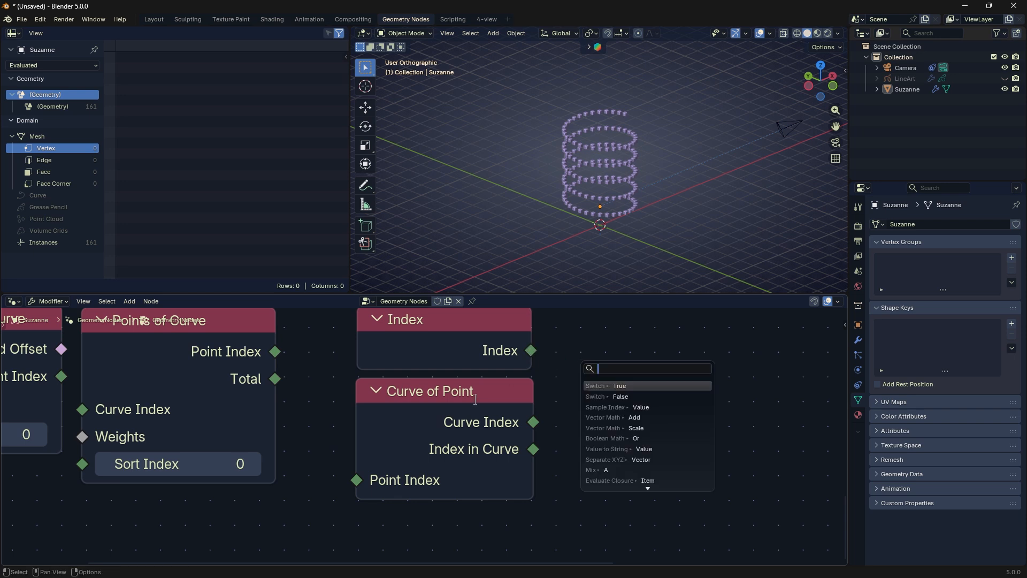
# - Place the Curve of Point node to the right of the Index node and link Index into its Point Index input
pyautogui.moveTo(456, 397); pyautogui.dragTo(704, 332)
pyautogui.moveTo(657, 366); pyautogui.dragTo(525, 421, button='middle')
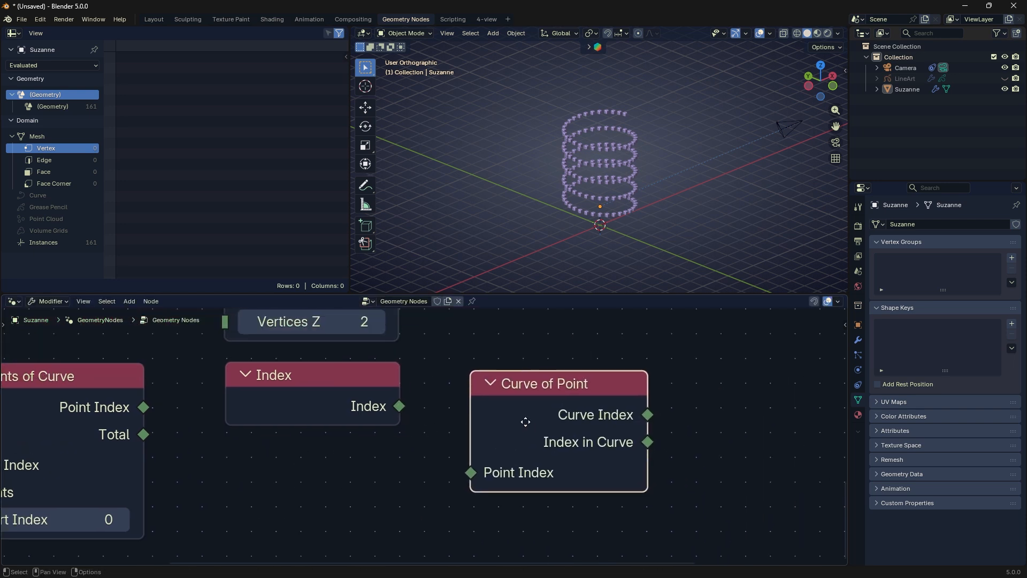
pyautogui.click(399, 407)
pyautogui.moveTo(398, 406); pyautogui.dragTo(469, 474)
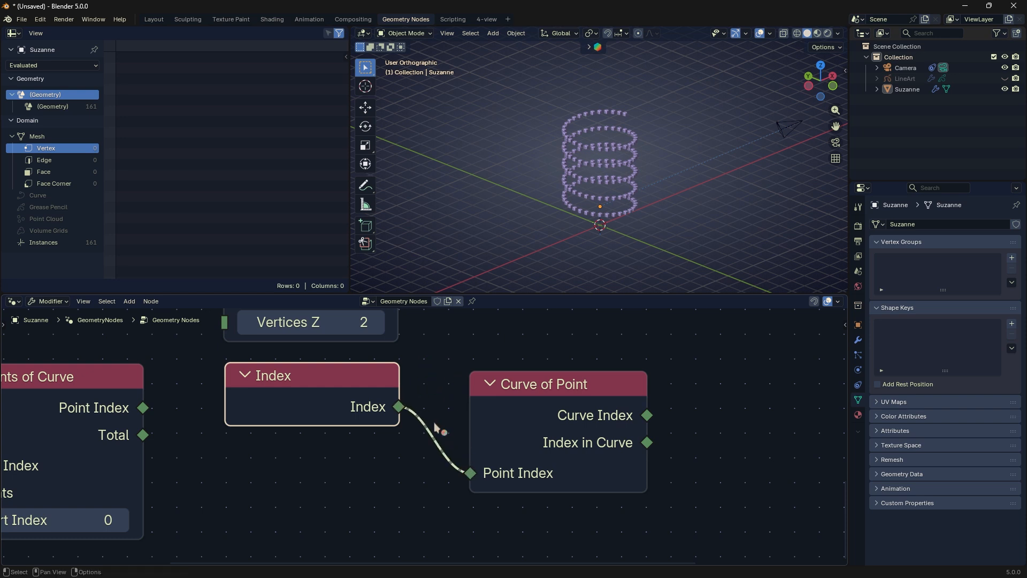
pyautogui.hotkey('ctrl', 'z')
pyautogui.moveTo(399, 407); pyautogui.dragTo(420, 349)
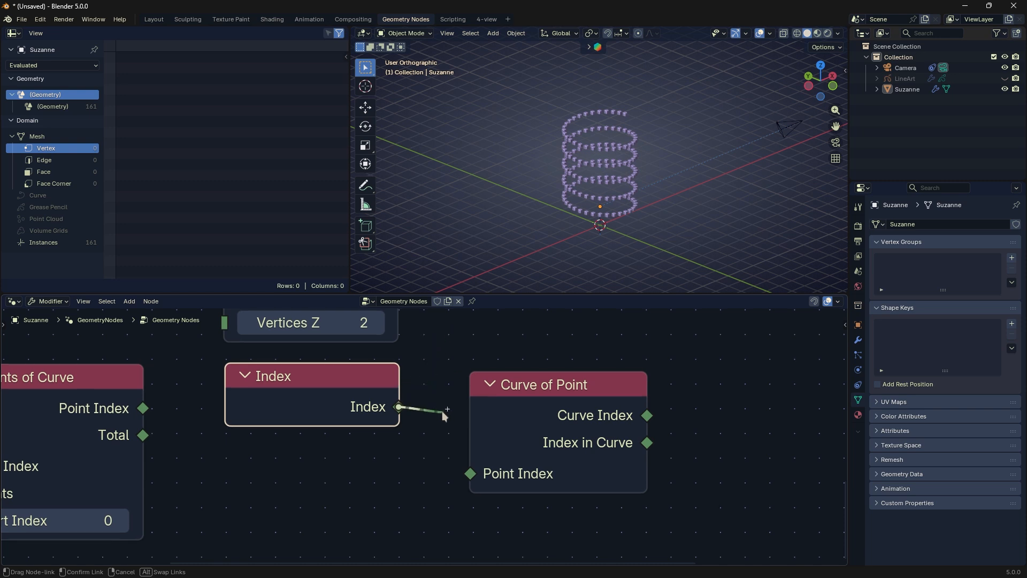
pyautogui.moveTo(442, 410); pyautogui.dragTo(470, 474)
pyautogui.moveTo(519, 398)
pyautogui.mouseDown()
pyautogui.moveTo(538, 367)
pyautogui.moveTo(508, 383)
pyautogui.mouseUp()
pyautogui.moveTo(561, 421); pyautogui.dragTo(544, 425, button='middle')
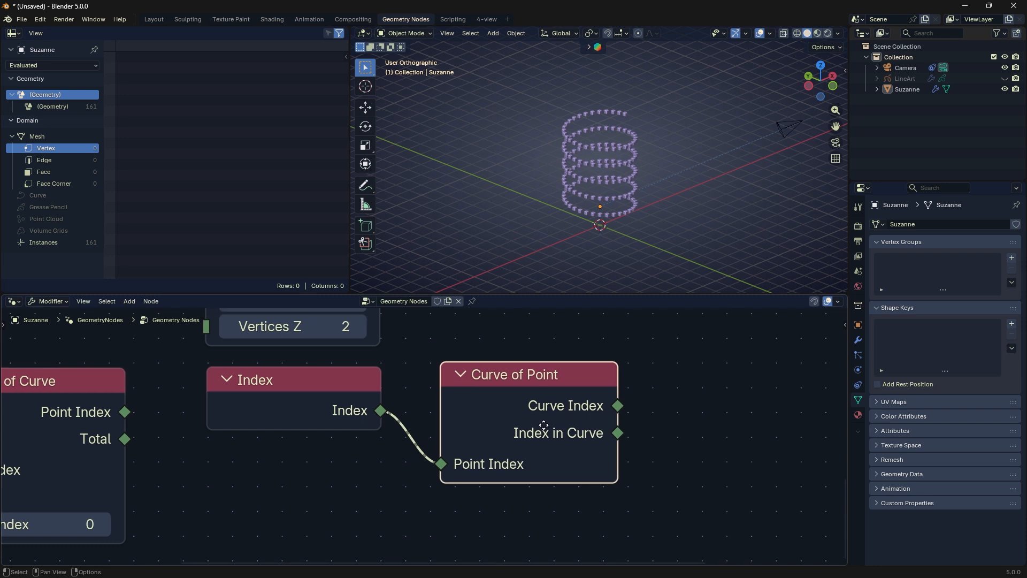
# - Cut the link between the Index node and Curve of Point, and nudge the Index node slightly
pyautogui.moveTo(618, 405); pyautogui.dragTo(666, 381)
pyautogui.moveTo(618, 433); pyautogui.dragTo(667, 423)
pyautogui.keyDown('ctrl'); pyautogui.moveTo(404, 405); pyautogui.dragTo(397, 439, button='right'); pyautogui.keyUp('ctrl')
pyautogui.moveTo(341, 395); pyautogui.dragTo(344, 395)
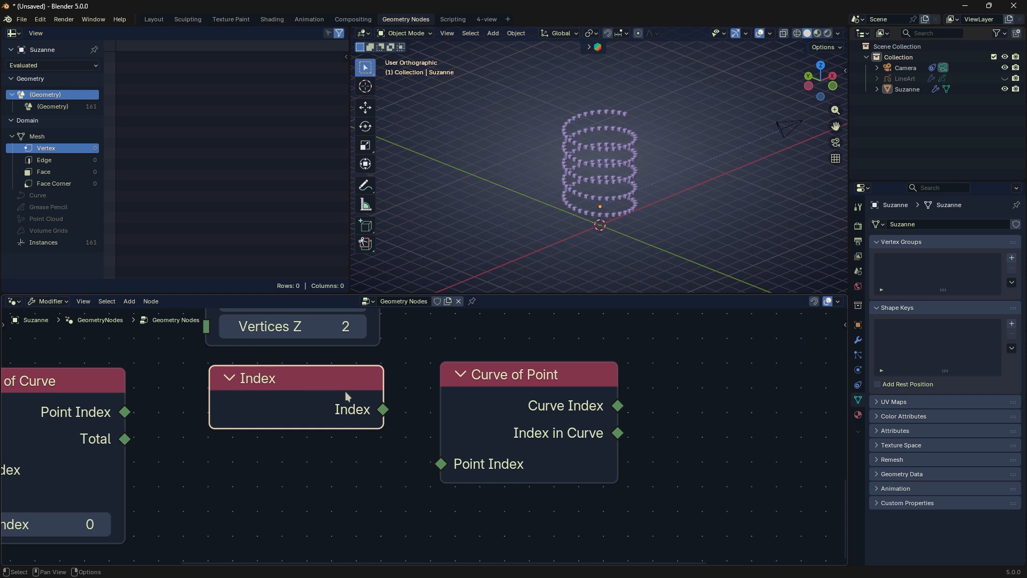
pyautogui.moveTo(344, 395); pyautogui.dragTo(341, 387)
pyautogui.scroll(-2, 416, 371)
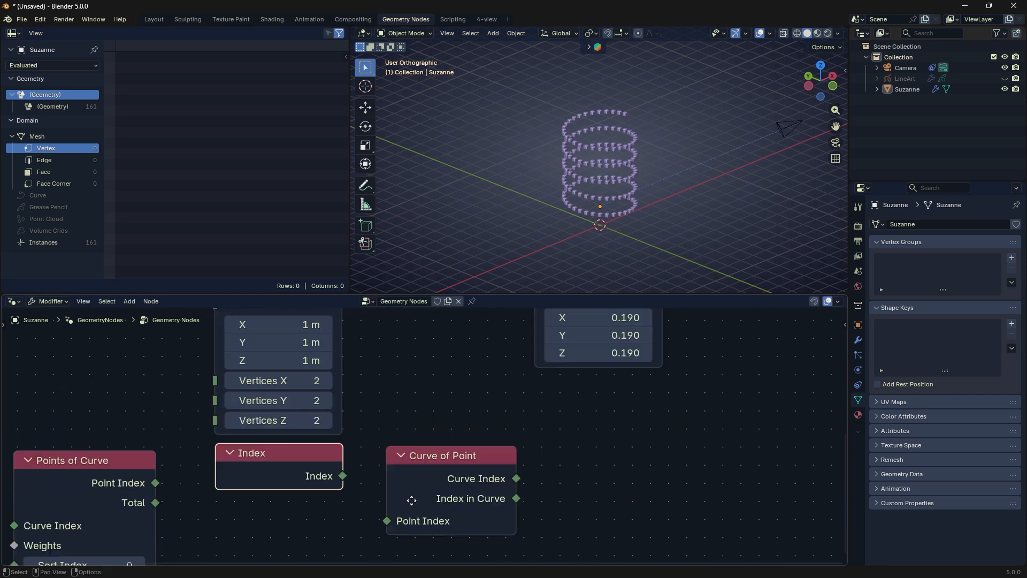
# - Link Index into Curve of Point's Point Index and its Curve Index output into Instance Index, and select the spiral of cubes
pyautogui.moveTo(337, 483); pyautogui.dragTo(383, 527)
pyautogui.moveTo(513, 484); pyautogui.dragTo(527, 327)
pyautogui.scroll(-1, 500, 459)
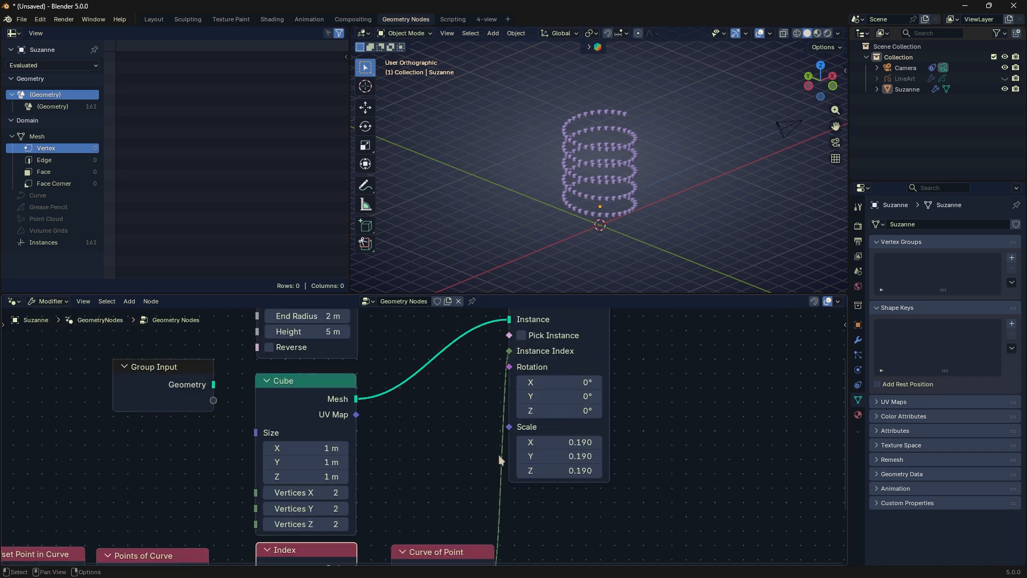
pyautogui.click(605, 189)
pyautogui.moveTo(564, 458); pyautogui.dragTo(621, 557, button='middle')
pyautogui.scroll(3, 546, 429)
pyautogui.moveTo(505, 384)
pyautogui.mouseDown()
pyautogui.moveTo(486, 368)
pyautogui.moveTo(496, 374)
pyautogui.mouseUp()
pyautogui.scroll(1, 497, 374)
pyautogui.rightClick(634, 392)
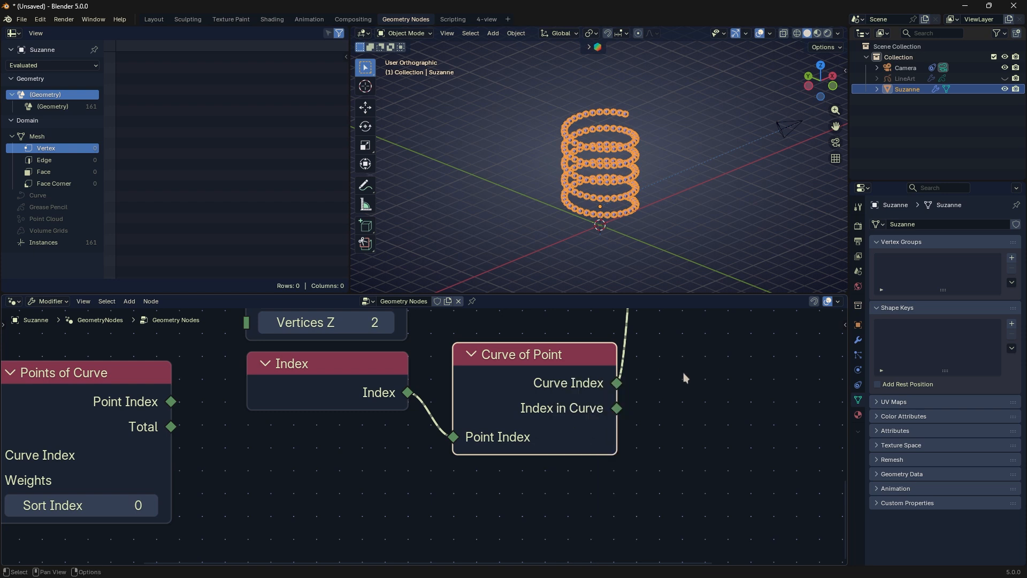
# - Cut the Curve Index link to Instance Index and the link between the Index and Curve of Point nodes
pyautogui.moveTo(624, 320); pyautogui.dragTo(601, 367, button='middle')
pyautogui.keyDown('ctrl'); pyautogui.moveTo(599, 365); pyautogui.dragTo(625, 397, button='right'); pyautogui.keyUp('ctrl')
pyautogui.moveTo(556, 402)
pyautogui.mouseDown()
pyautogui.moveTo(570, 394)
pyautogui.moveTo(551, 398)
pyautogui.mouseUp()
pyautogui.click(617, 394)
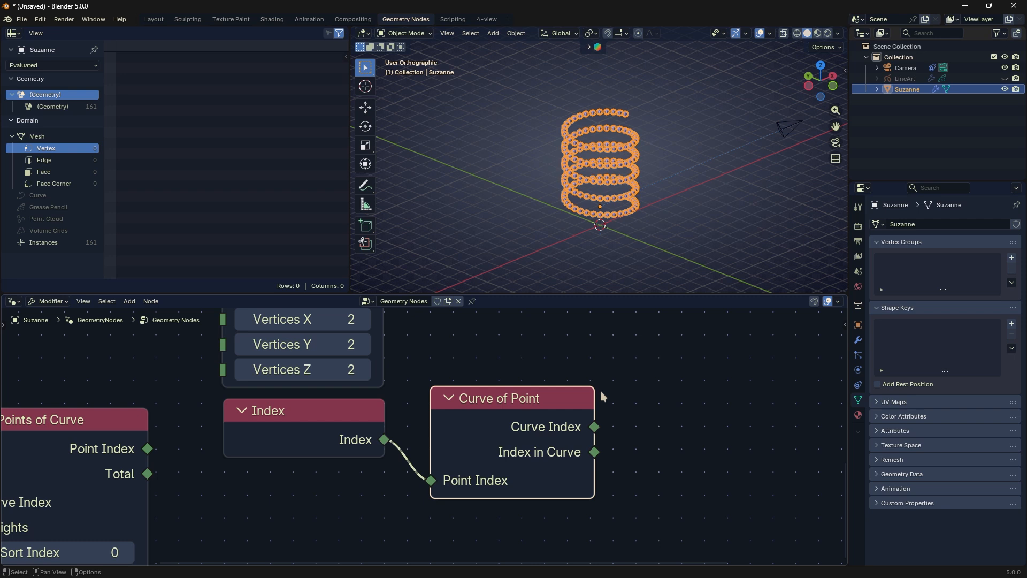
pyautogui.moveTo(563, 397); pyautogui.dragTo(556, 401)
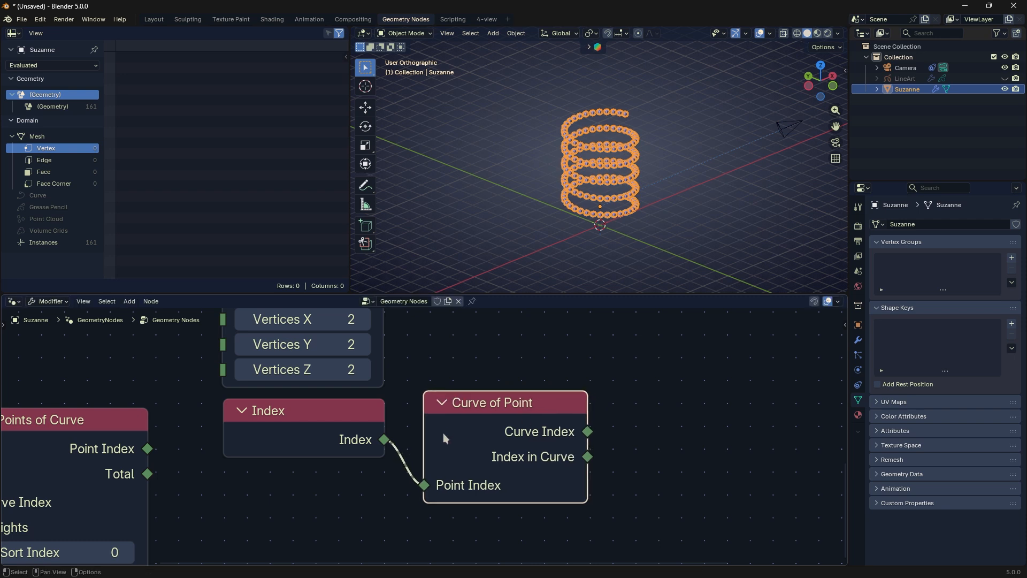
pyautogui.keyDown('ctrl'); pyautogui.moveTo(409, 439); pyautogui.dragTo(405, 460, button='right'); pyautogui.keyUp('ctrl')
pyautogui.moveTo(344, 424); pyautogui.dragTo(346, 422)
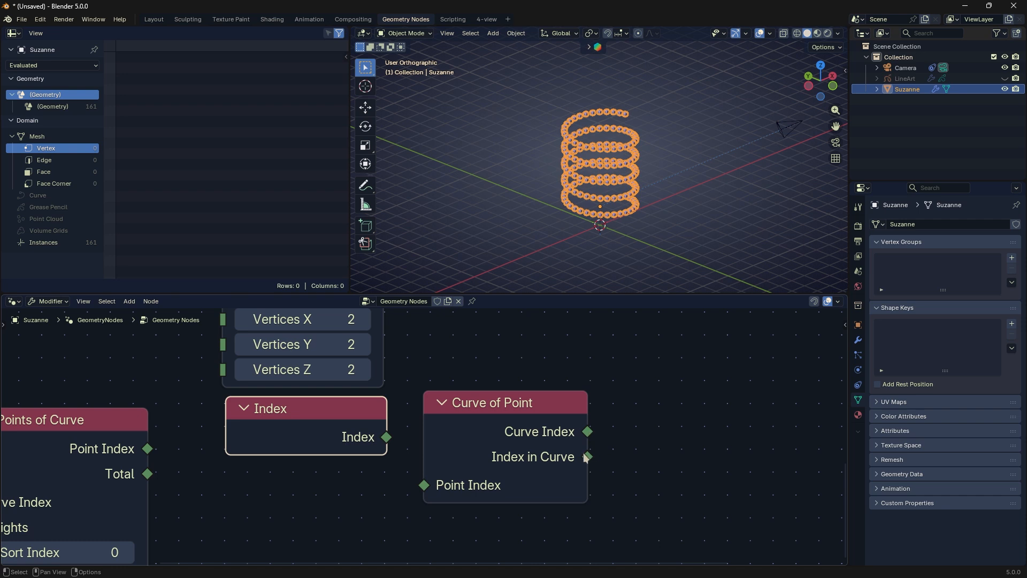
pyautogui.moveTo(587, 457)
pyautogui.mouseDown()
pyautogui.moveTo(612, 399)
pyautogui.moveTo(600, 444)
pyautogui.mouseUp()
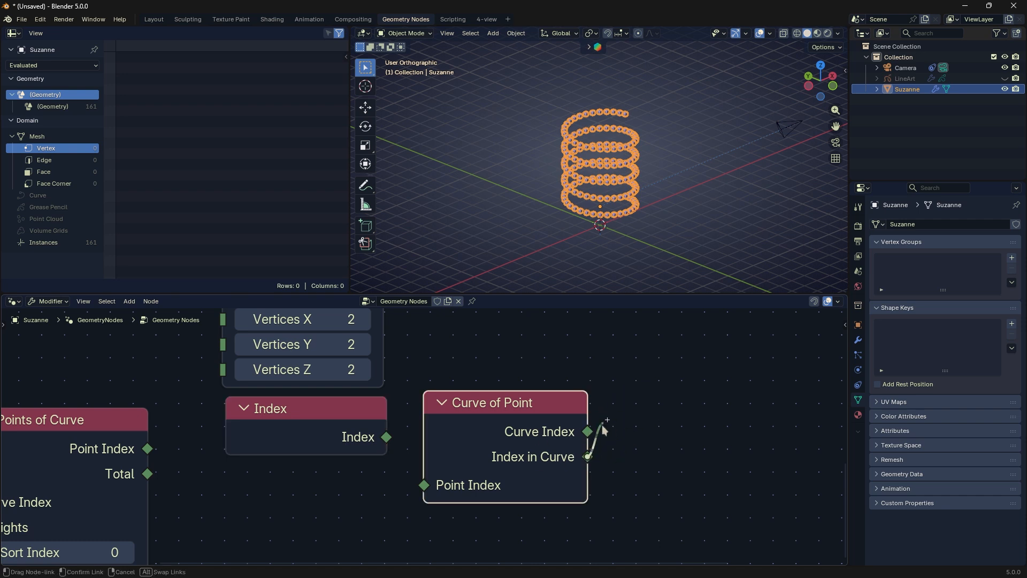
pyautogui.moveTo(679, 413); pyautogui.dragTo(663, 422)
pyautogui.moveTo(587, 431); pyautogui.dragTo(655, 409)
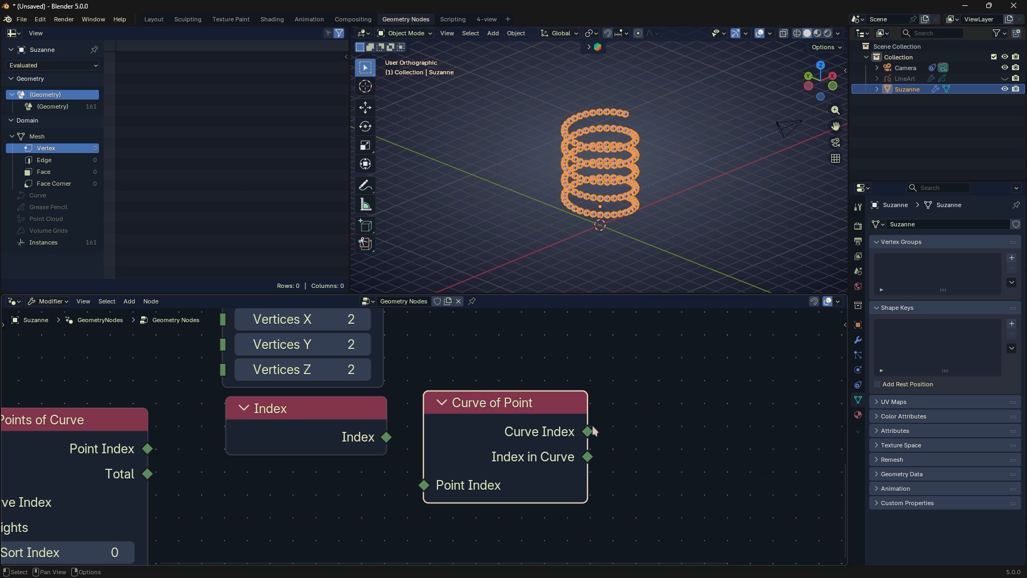
pyautogui.moveTo(587, 431); pyautogui.dragTo(653, 417)
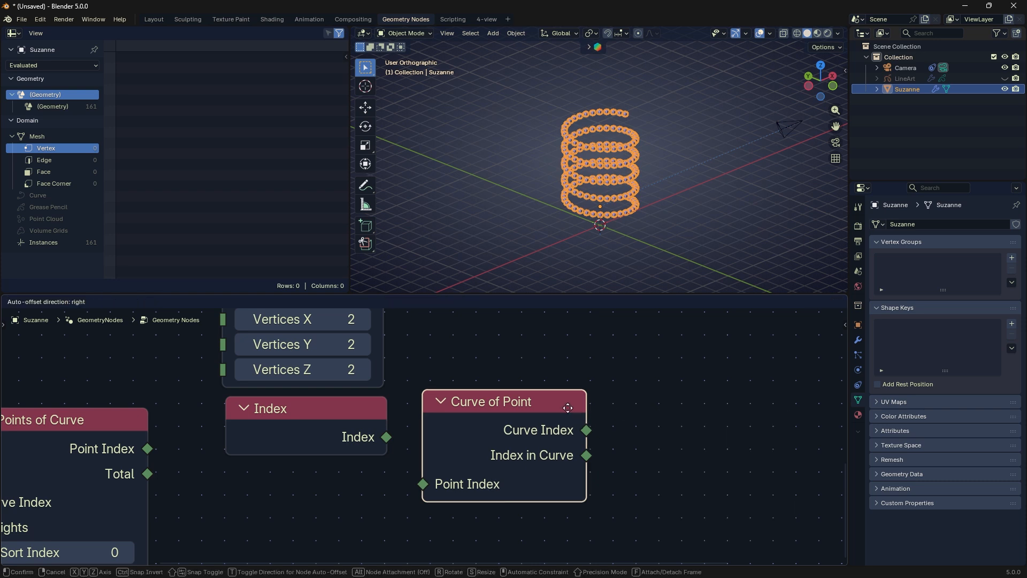
pyautogui.moveTo(569, 411); pyautogui.dragTo(571, 406)
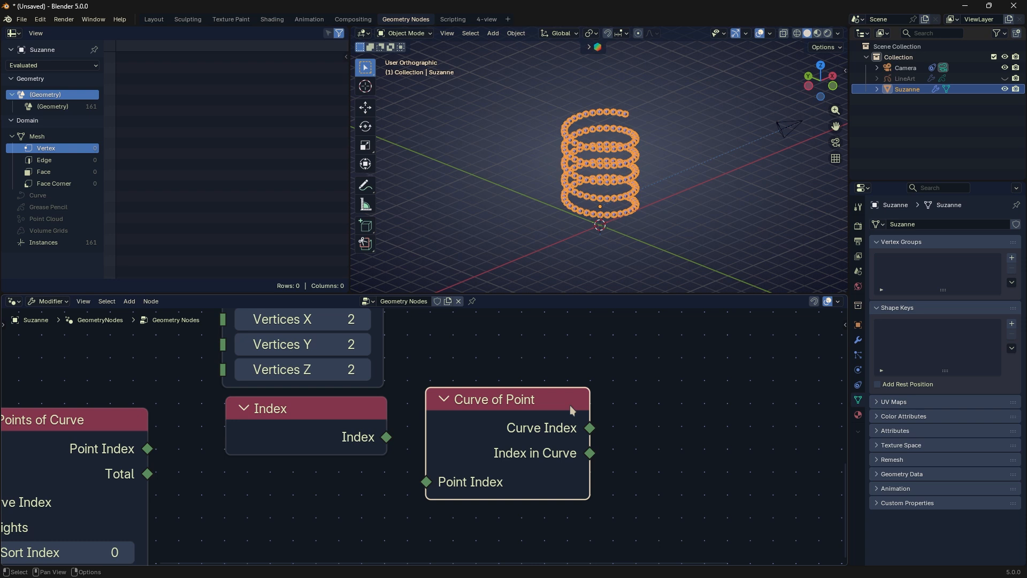
pyautogui.moveTo(570, 406); pyautogui.dragTo(570, 411)
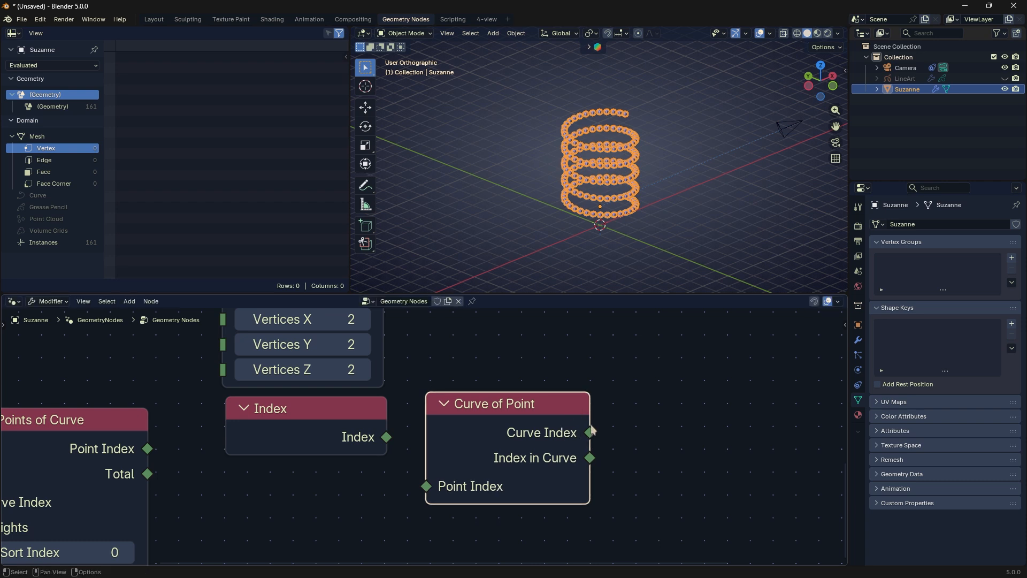
pyautogui.moveTo(601, 454); pyautogui.dragTo(593, 458)
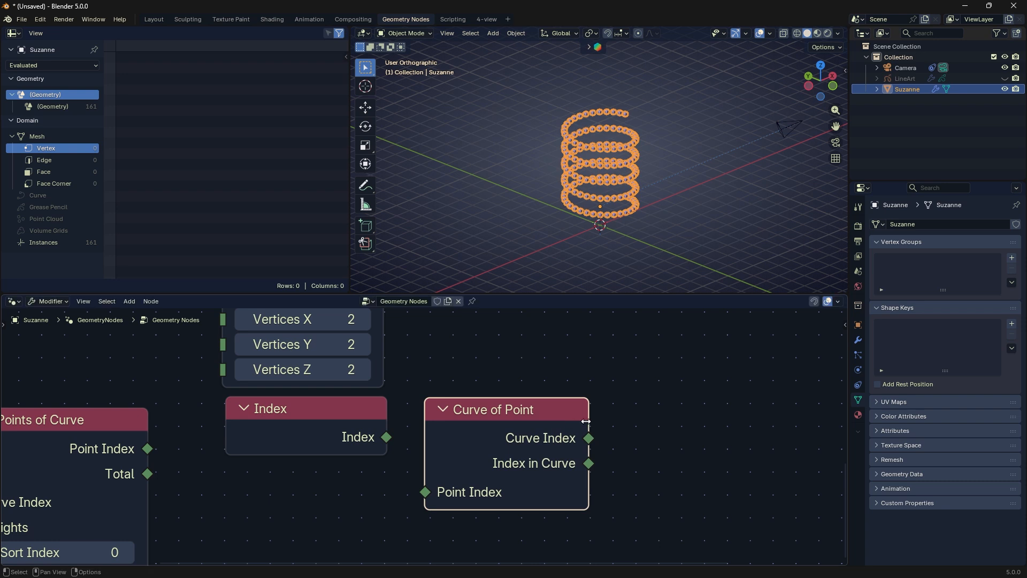
# - Delete the Index node beneath the Cube node
pyautogui.scroll(-2, 524, 425)
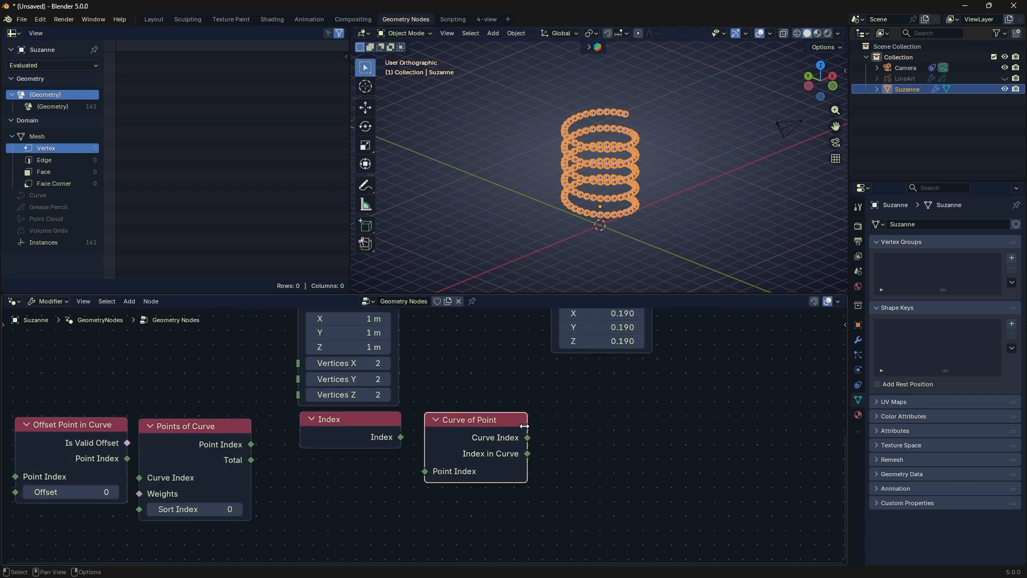
pyautogui.click(363, 420)
pyautogui.press('Delete')
pyautogui.scroll(-1, 299, 441)
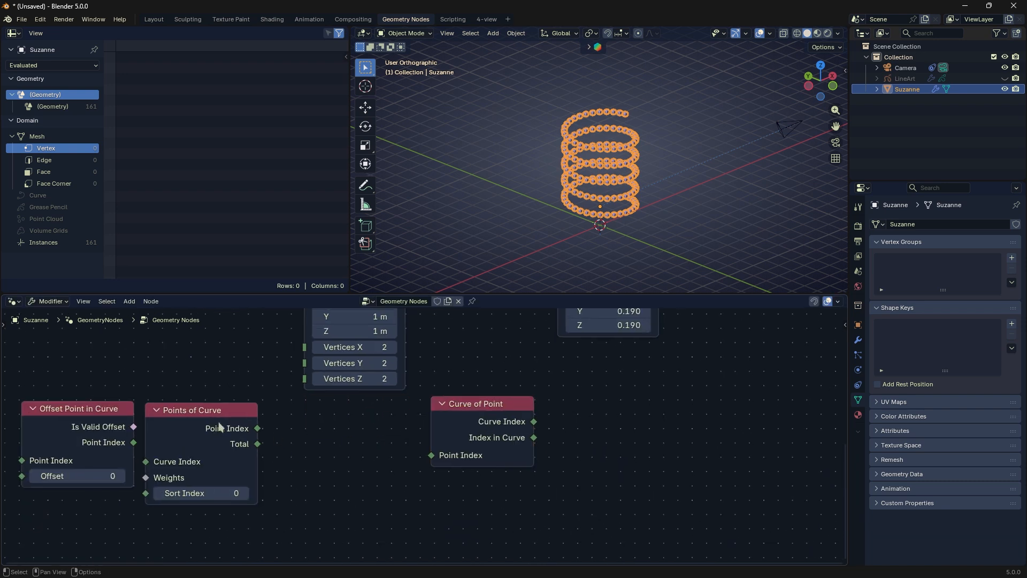
pyautogui.hotkey('shift', 'a')
pyautogui.moveTo(325, 400)
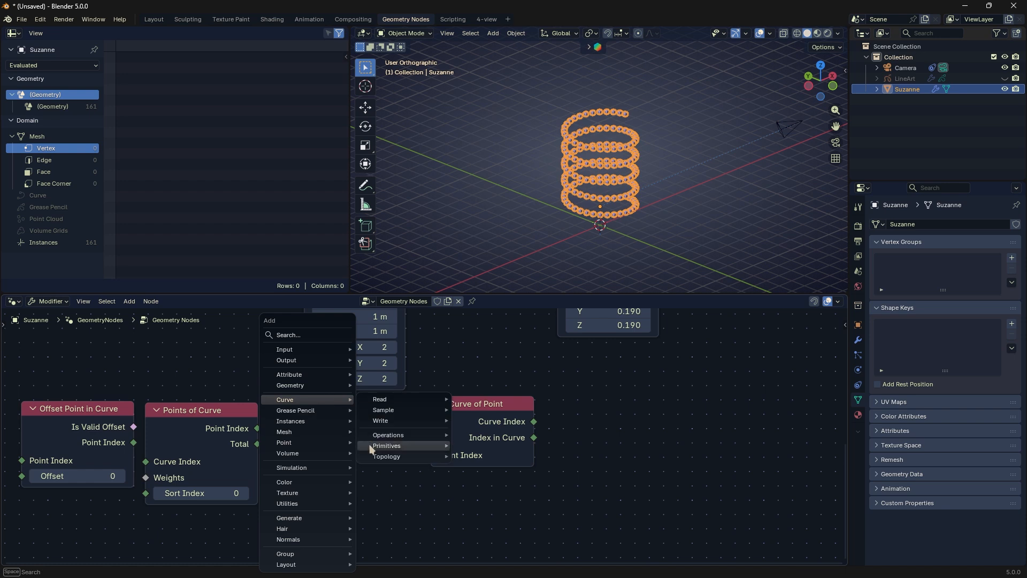
# - Place Offset Point in Curve below the Cube node and move Curve of Point to its former spot beside Points of Curve
pyautogui.moveTo(436, 457)
pyautogui.moveTo(70, 410); pyautogui.dragTo(505, 481)
pyautogui.moveTo(459, 409); pyautogui.dragTo(74, 416)
pyautogui.moveTo(483, 479); pyautogui.dragTo(400, 532, button='middle')
pyautogui.moveTo(399, 529); pyautogui.dragTo(356, 428)
# - Link the Is Valid Offset output of Offset Point in Curve into the Selection input of Instance on Points
pyautogui.scroll(-3, 415, 428)
pyautogui.moveTo(434, 415); pyautogui.dragTo(436, 468, button='middle')
pyautogui.moveTo(402, 490); pyautogui.dragTo(463, 355)
pyautogui.click(629, 227)
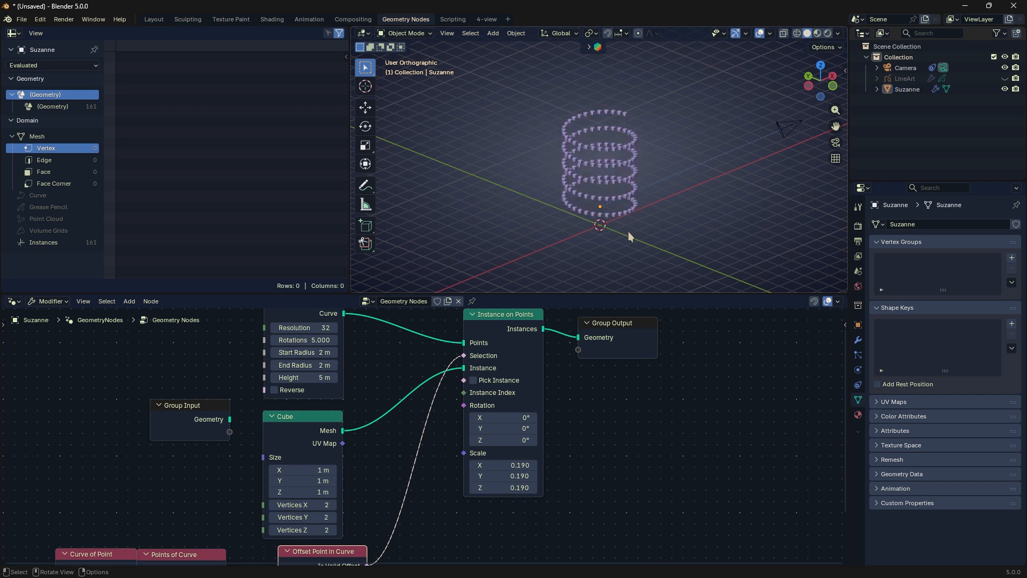
# - Select the spiral of cubes and set the Offset value of Offset Point in Curve to 94
pyautogui.moveTo(444, 502); pyautogui.dragTo(542, 348, button='middle')
pyautogui.click(631, 179)
pyautogui.scroll(3, 662, 212)
pyautogui.scroll(4, 543, 348)
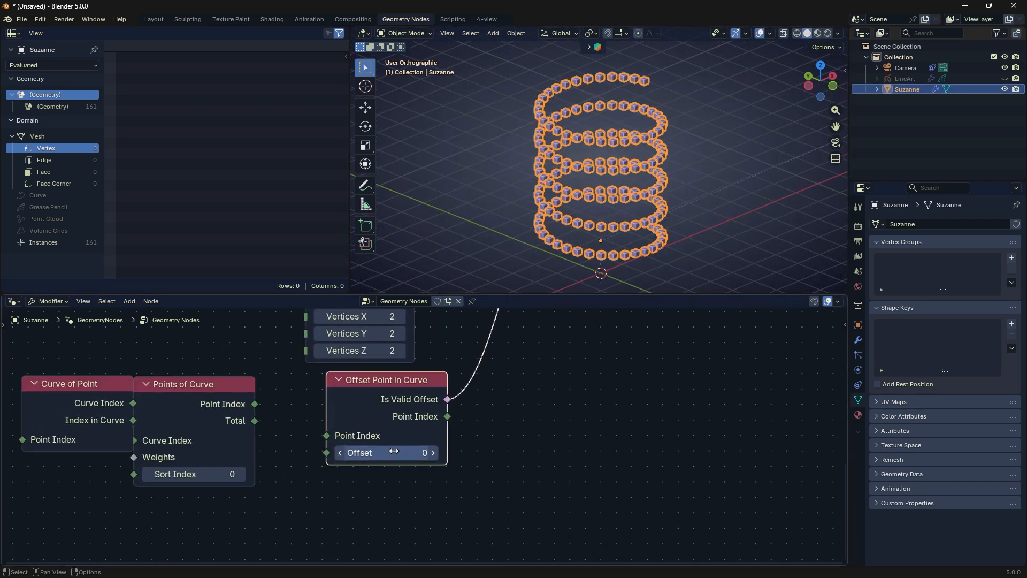
pyautogui.moveTo(374, 452); pyautogui.dragTo(451, 453)
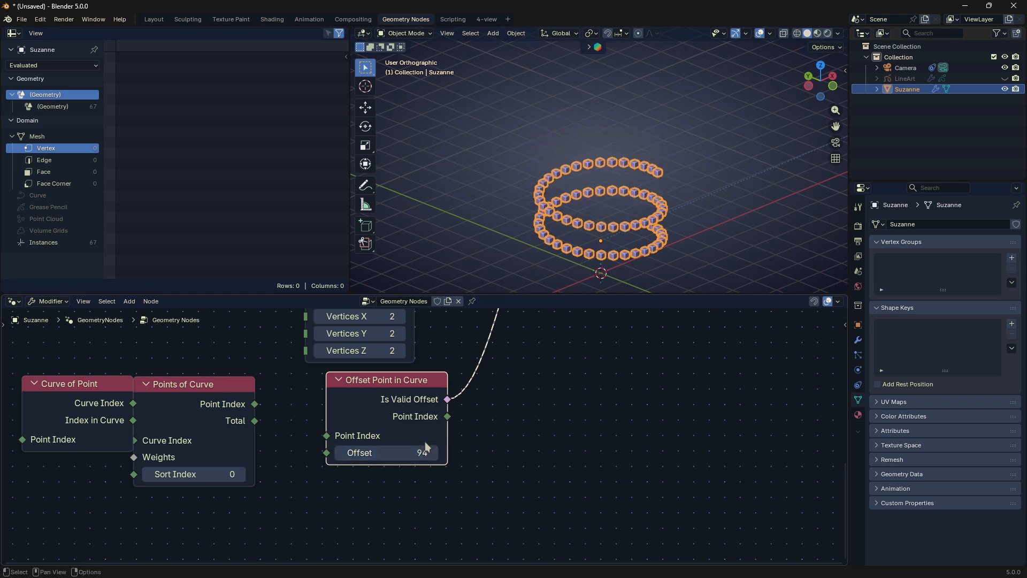
# - Add an Index node linked into the Point Index input of Offset Point in Curve, placed above Points of Curve
pyautogui.moveTo(326, 436); pyautogui.dragTo(304, 425)
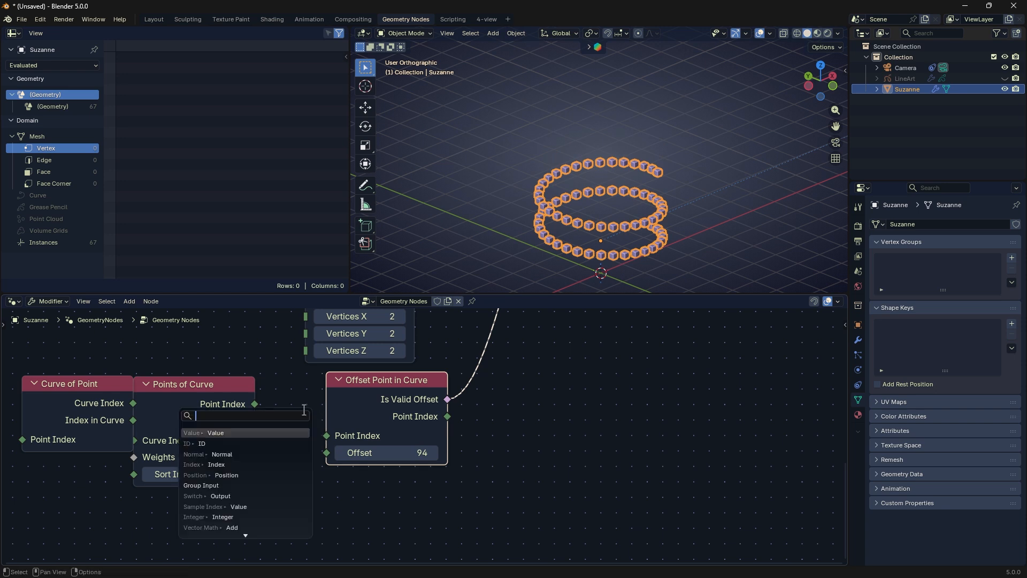
pyautogui.click(294, 464)
pyautogui.click(253, 400)
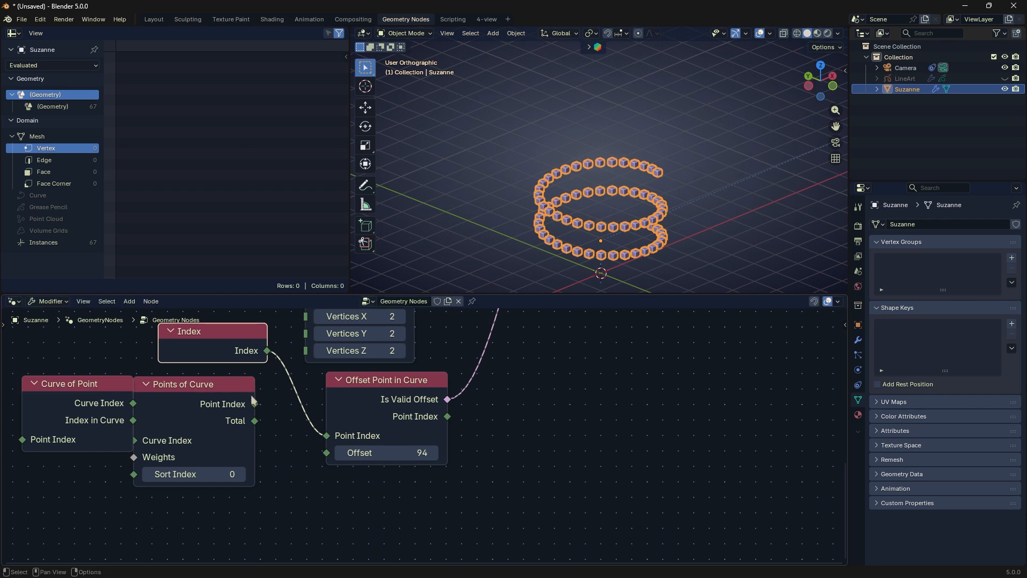
# - Place Curve of Point after Offset Point in Curve and link the latter's Point Index output into its Point Index input
pyautogui.moveTo(466, 423); pyautogui.dragTo(376, 507, button='middle')
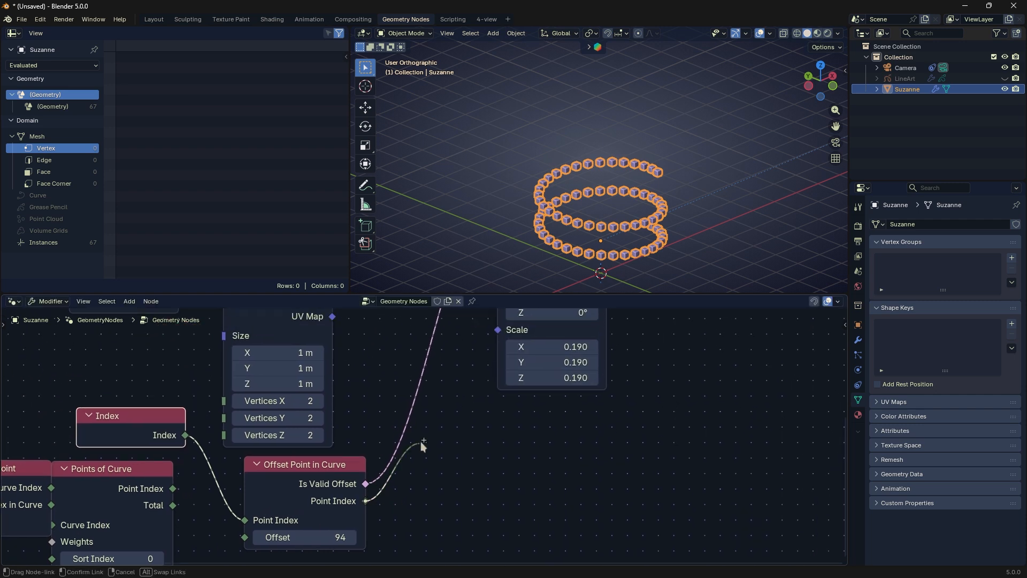
pyautogui.moveTo(431, 464)
pyautogui.mouseDown()
pyautogui.moveTo(422, 428)
pyautogui.moveTo(429, 452)
pyautogui.moveTo(442, 448)
pyautogui.mouseUp()
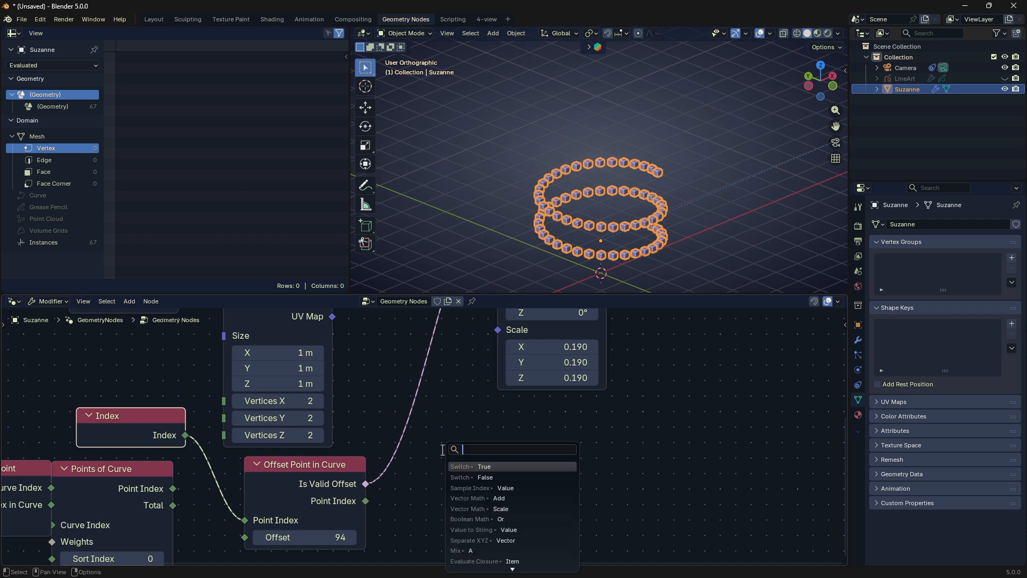
pyautogui.moveTo(407, 448); pyautogui.dragTo(449, 430, button='middle')
pyautogui.moveTo(65, 463); pyautogui.dragTo(519, 459)
pyautogui.click(401, 483)
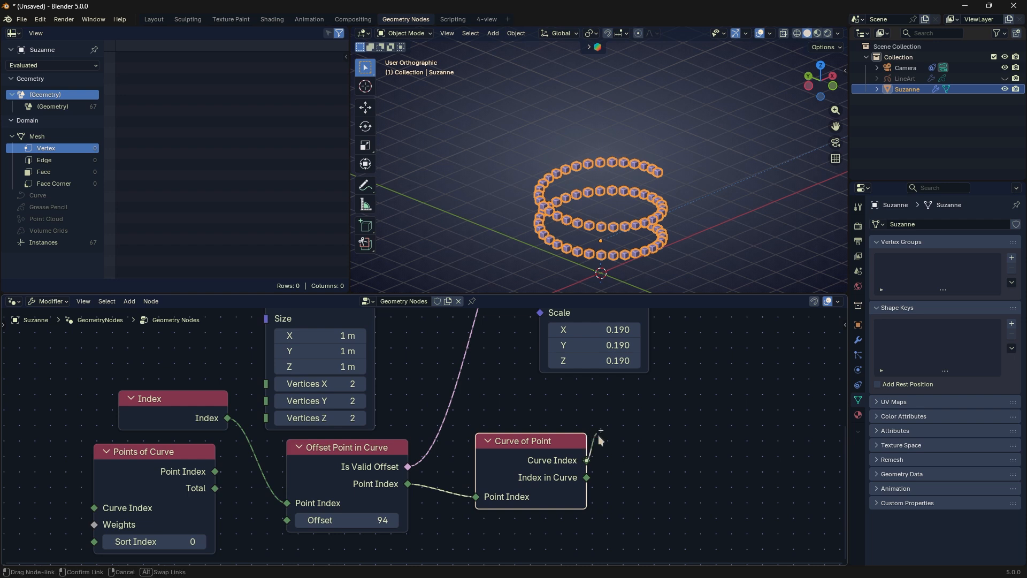
pyautogui.moveTo(612, 434); pyautogui.dragTo(612, 434)
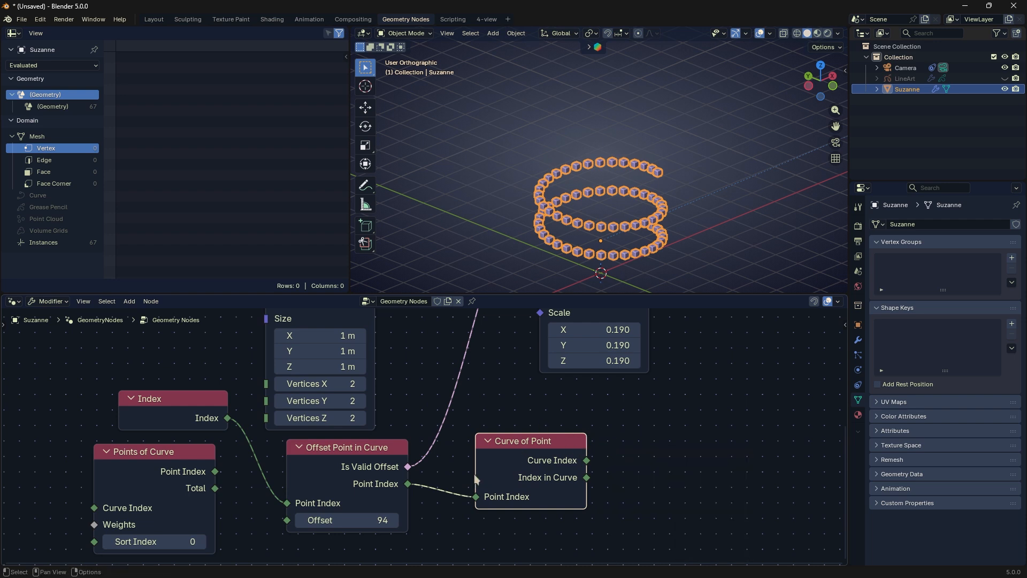
# - Cut the link into Curve of Point and move that node back to the left of the Points of Curve node
pyautogui.keyDown('ctrl'); pyautogui.moveTo(443, 477); pyautogui.dragTo(448, 497, button='right'); pyautogui.keyUp('ctrl')
pyautogui.moveTo(489, 473); pyautogui.dragTo(569, 474, button='middle')
pyautogui.moveTo(601, 448); pyautogui.dragTo(30, 370)
pyautogui.moveTo(404, 459); pyautogui.dragTo(378, 441, button='middle')
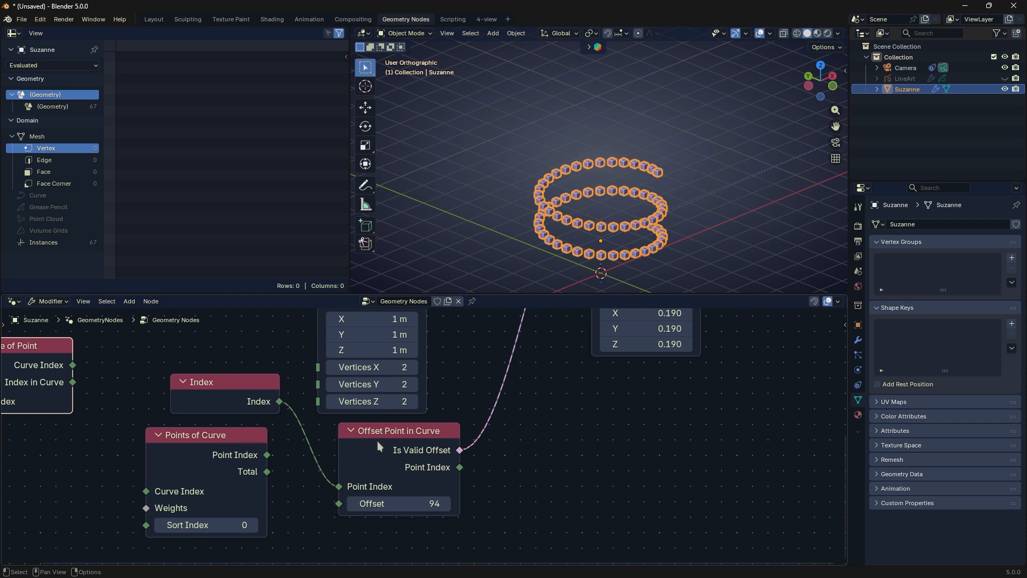
# - Delete the Index node feeding Offset Point in Curve and nudge Offset Point in Curve slightly
pyautogui.click(268, 405)
pyautogui.press('x')
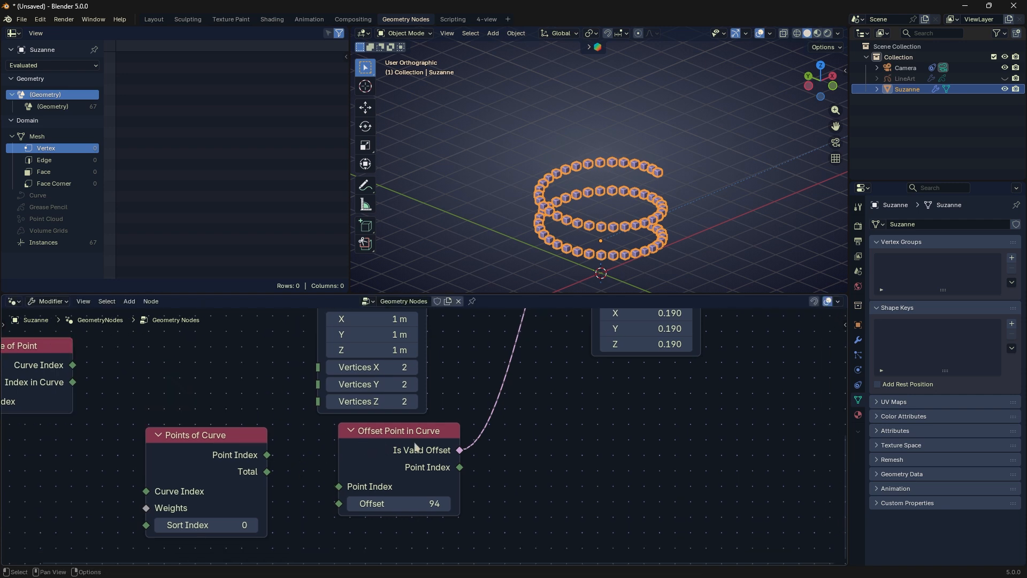
pyautogui.moveTo(344, 493); pyautogui.dragTo(335, 497)
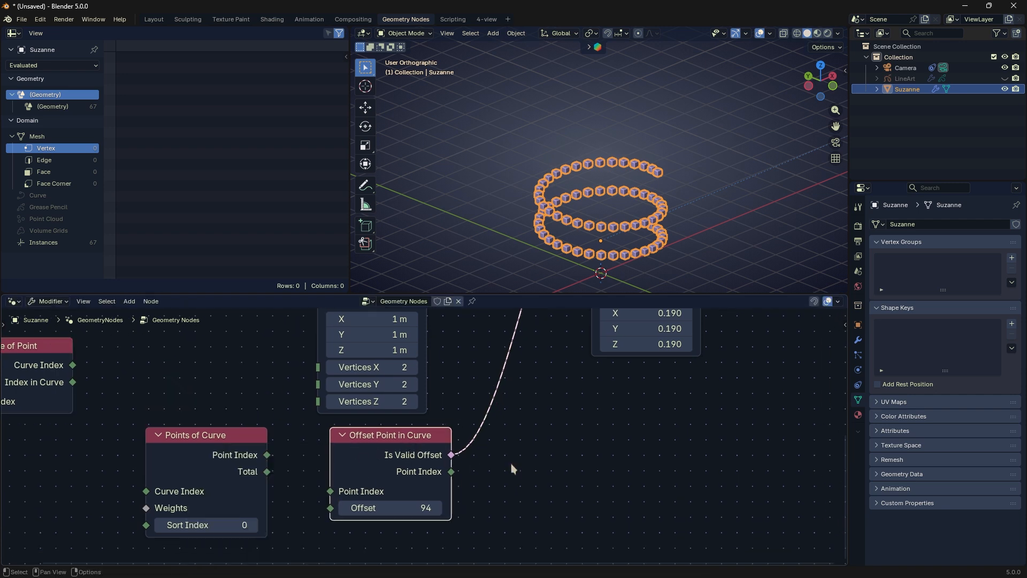
# - Lower the Offset of Offset Point in Curve to 57 and place a new Trim Curve node beside it
pyautogui.moveTo(417, 507); pyautogui.dragTo(366, 507)
pyautogui.hotkey('shift', 'a')
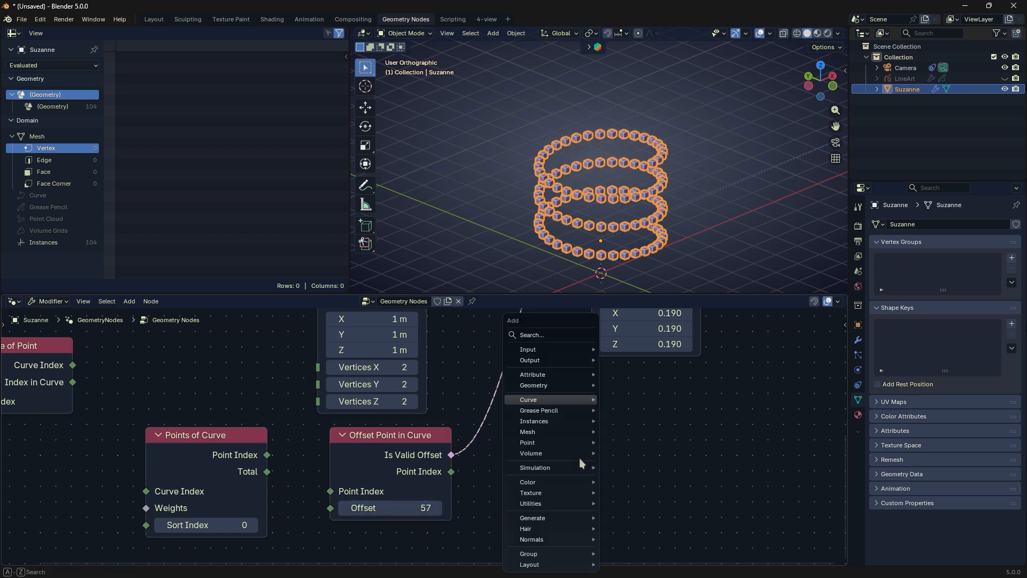
pyautogui.write('tr')
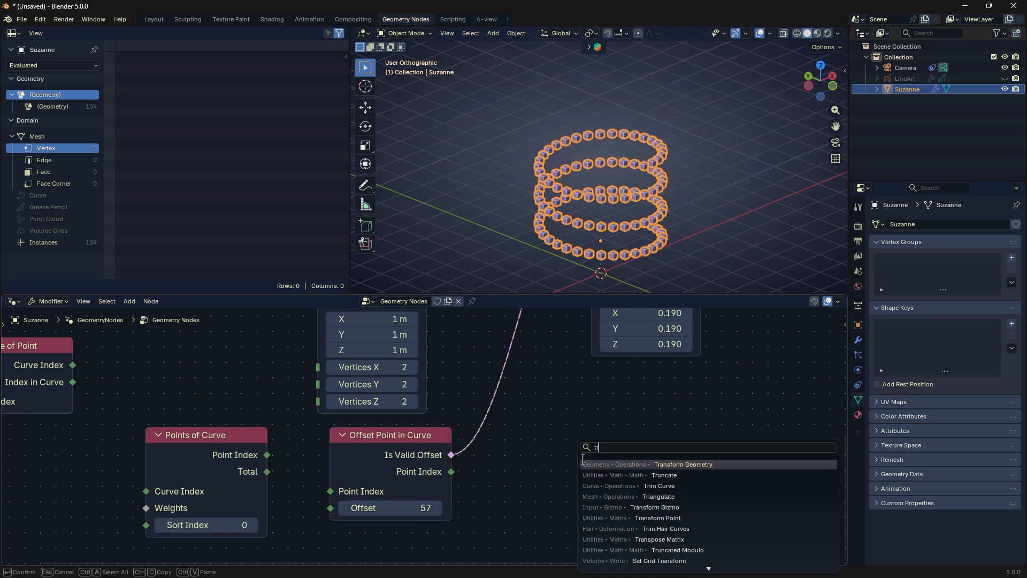
pyautogui.click(621, 485)
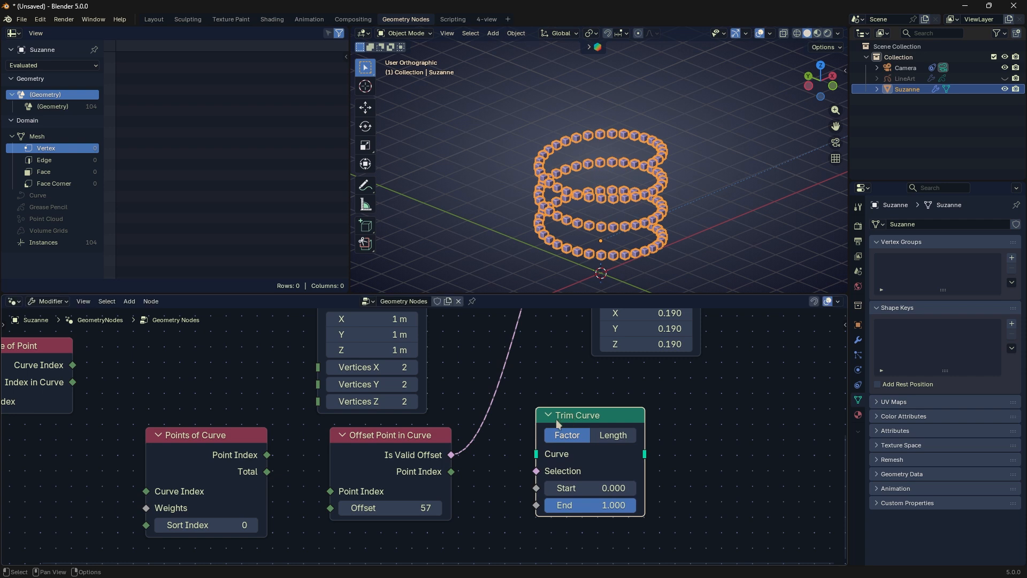
pyautogui.click(596, 413)
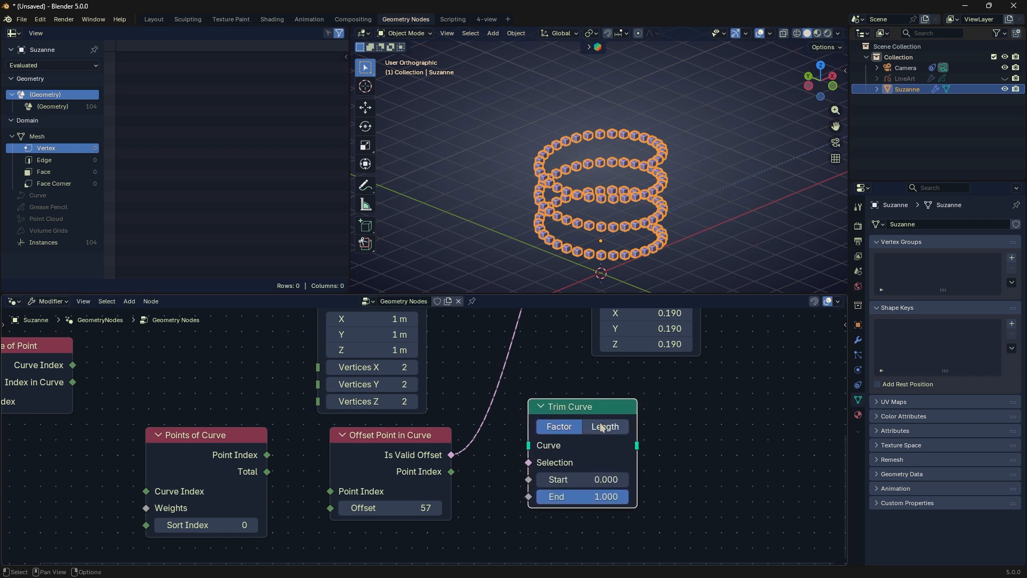
pyautogui.moveTo(596, 409); pyautogui.dragTo(594, 397)
# - Try Offset values of 131, 15 and 93 on Offset Point in Curve, selecting the instanced geometry in the spreadsheet
pyautogui.moveTo(423, 447); pyautogui.dragTo(401, 442)
pyautogui.moveTo(388, 507); pyautogui.dragTo(509, 507)
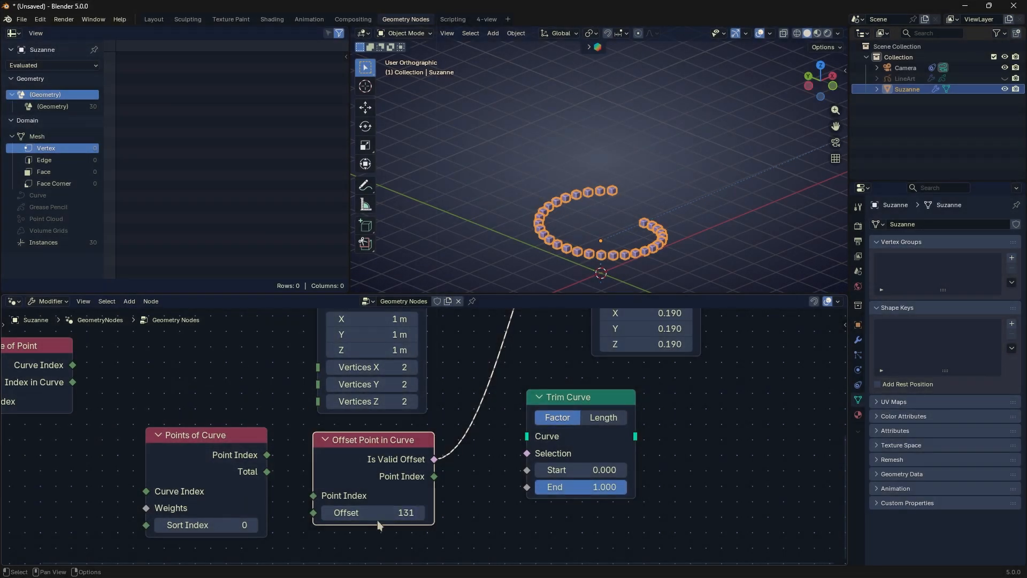
pyautogui.moveTo(375, 513); pyautogui.dragTo(262, 513)
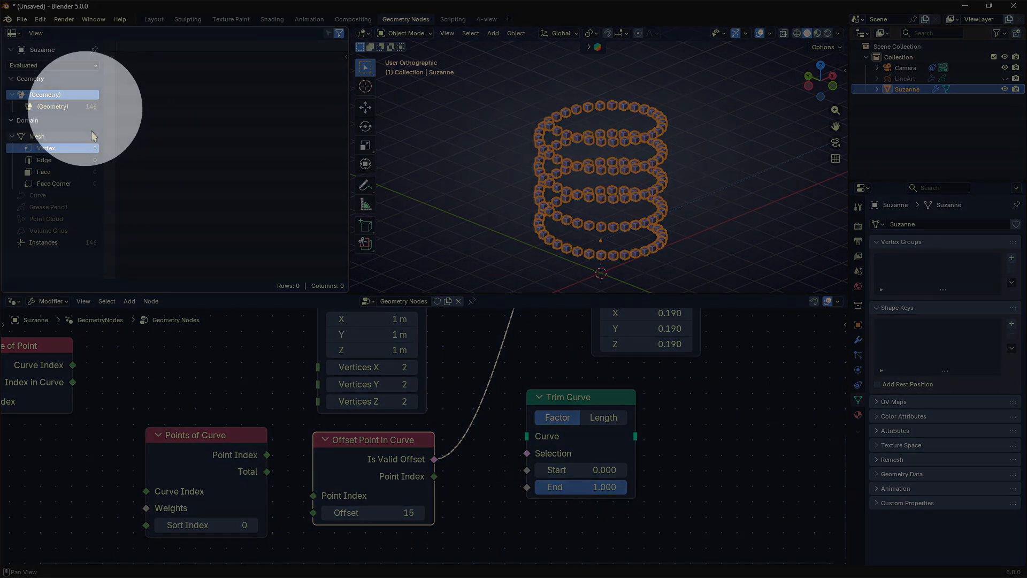
pyautogui.click(76, 105)
pyautogui.moveTo(375, 516); pyautogui.dragTo(603, 368)
# - Delete the unlinked Trim Curve node
pyautogui.scroll(-2, 496, 490)
pyautogui.moveTo(593, 414); pyautogui.dragTo(425, 443)
pyautogui.moveTo(489, 423); pyautogui.dragTo(499, 390, button='middle')
pyautogui.moveTo(459, 457)
pyautogui.mouseDown()
pyautogui.moveTo(493, 457)
pyautogui.moveTo(430, 455)
pyautogui.moveTo(447, 444)
pyautogui.mouseUp()
pyautogui.press('x')
pyautogui.moveTo(507, 466); pyautogui.dragTo(507, 468)
pyautogui.moveTo(586, 506); pyautogui.dragTo(587, 380, button='middle')
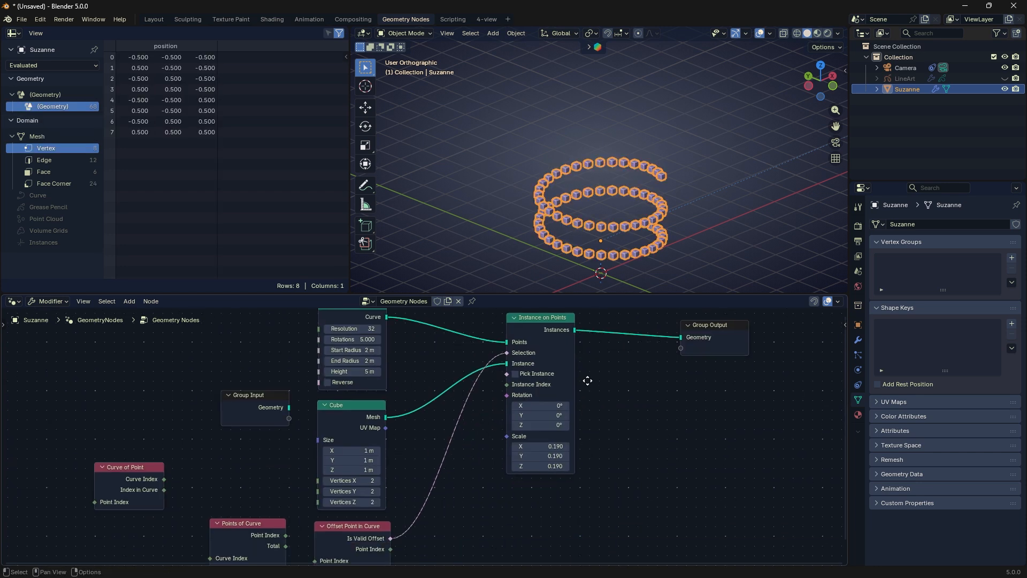
pyautogui.scroll(4, 474, 458)
pyautogui.moveTo(475, 459); pyautogui.dragTo(497, 356, button='middle')
pyautogui.scroll(2, 512, 383)
pyautogui.hotkey('shift', 'a')
pyautogui.moveTo(524, 383)
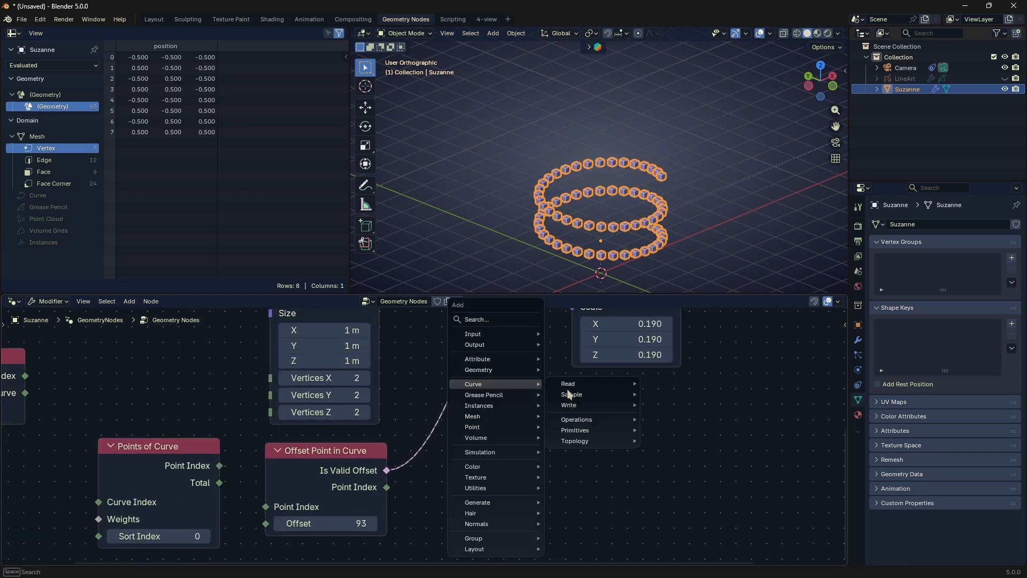
pyautogui.moveTo(575, 440)
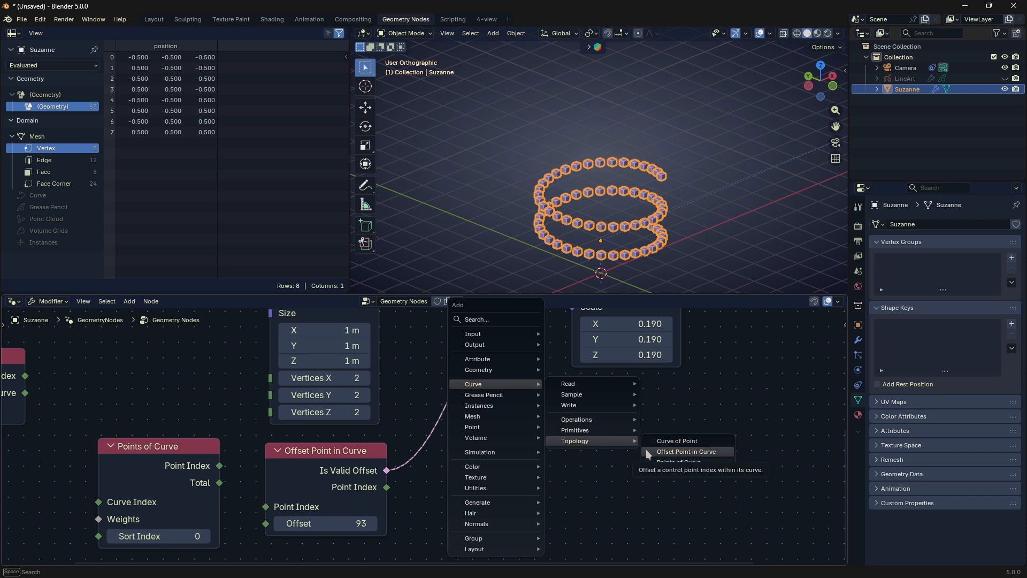
pyautogui.scroll(-2, 429, 467)
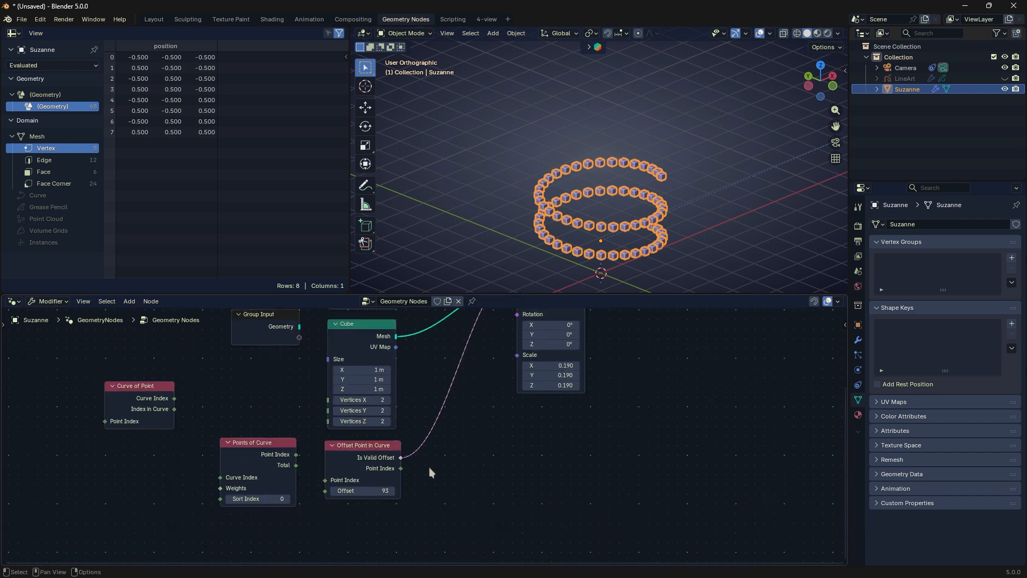
# - Unlink Offset Point in Curve and move it below Curve of Point, then place Points of Curve below the Cube node
pyautogui.moveTo(248, 464); pyautogui.dragTo(478, 449)
pyautogui.moveTo(406, 469); pyautogui.dragTo(163, 481)
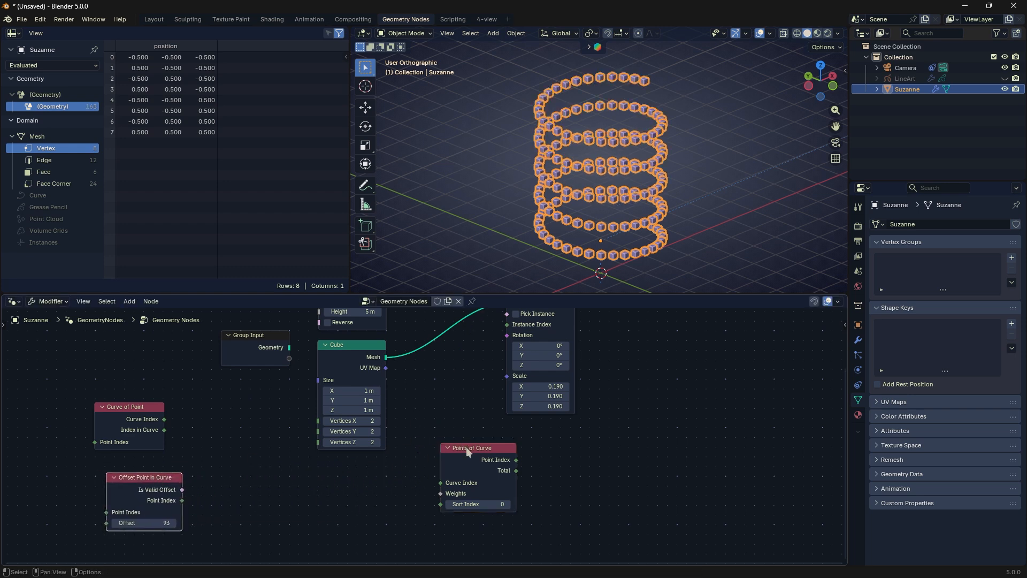
pyautogui.moveTo(467, 447); pyautogui.dragTo(345, 464)
pyautogui.scroll(4, 471, 474)
pyautogui.moveTo(471, 473); pyautogui.dragTo(469, 453, button='middle')
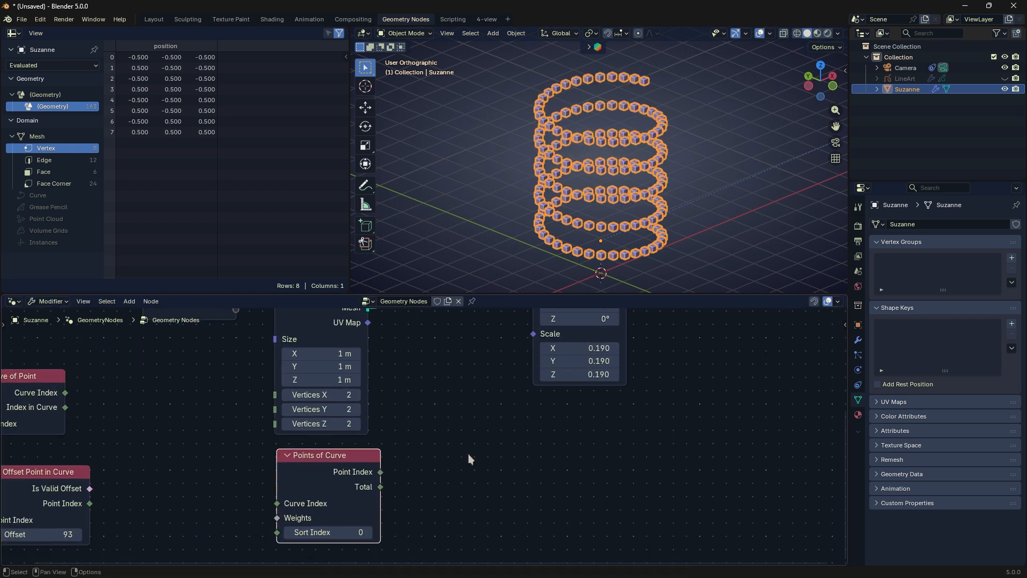
pyautogui.scroll(-2, 468, 454)
pyautogui.scroll(9, 428, 398)
pyautogui.moveTo(368, 471); pyautogui.dragTo(622, 481, button='middle')
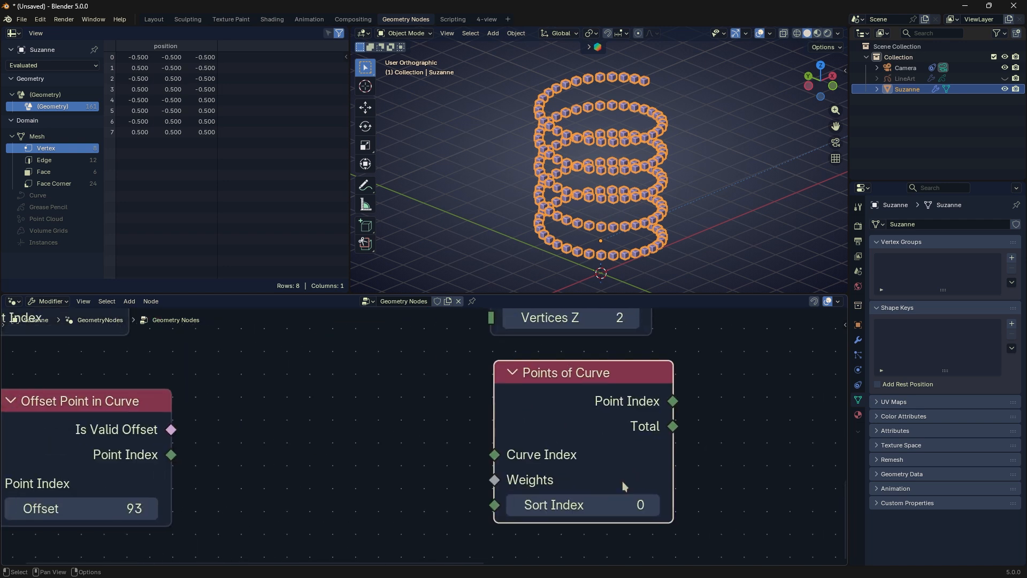
# - Nudge Offset Point in Curve slightly and set its Offset to 0
pyautogui.scroll(-3, 622, 480)
pyautogui.moveTo(204, 432); pyautogui.dragTo(229, 443)
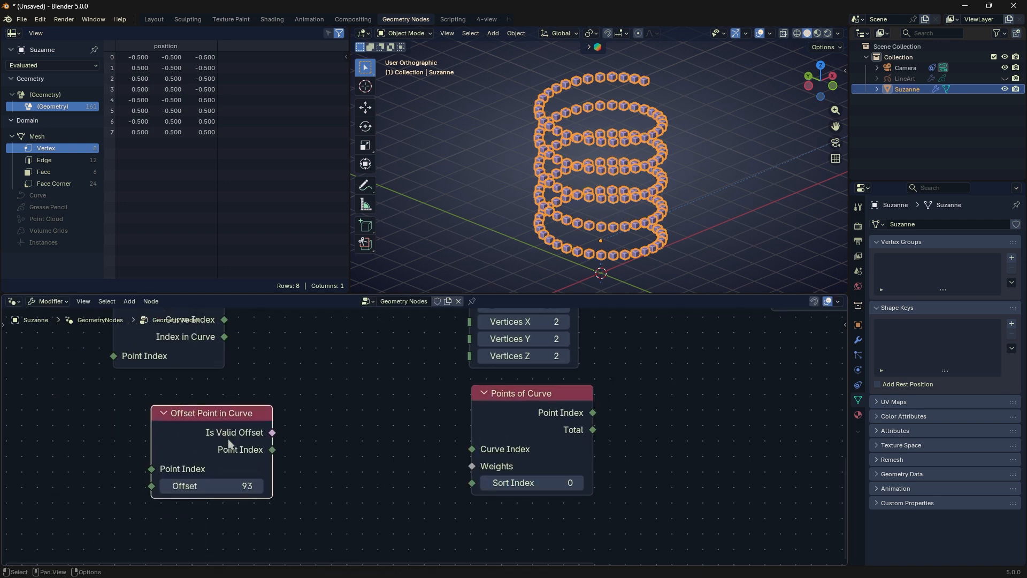
pyautogui.click(225, 487)
pyautogui.write('0')
pyautogui.press('Return')
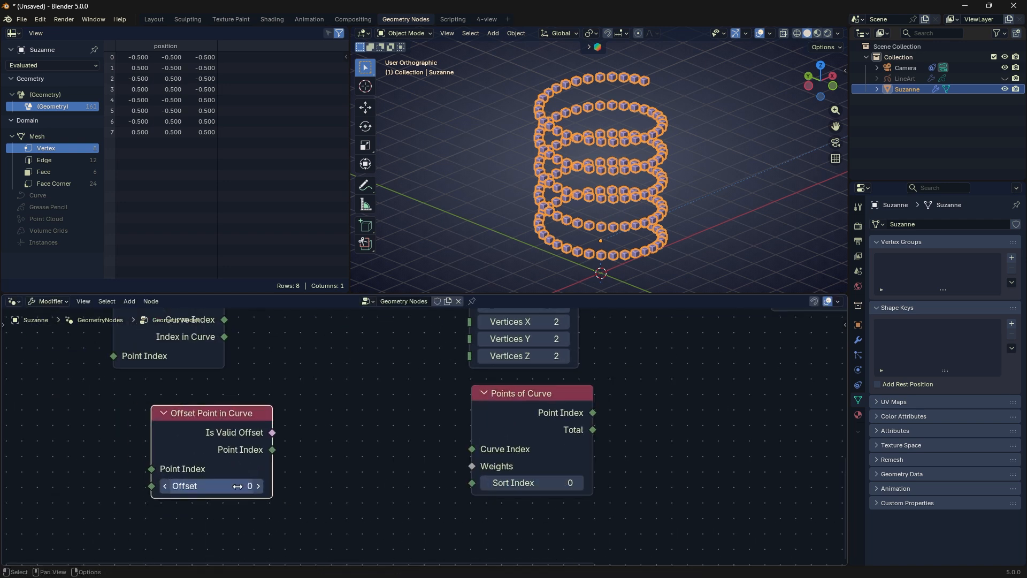
pyautogui.scroll(2, 512, 484)
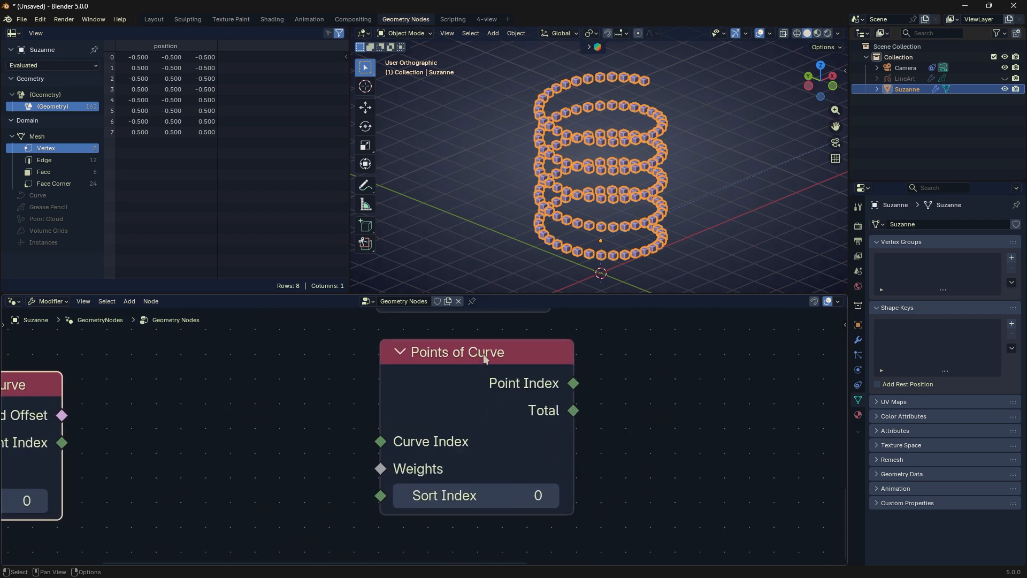
pyautogui.moveTo(486, 359); pyautogui.dragTo(479, 360)
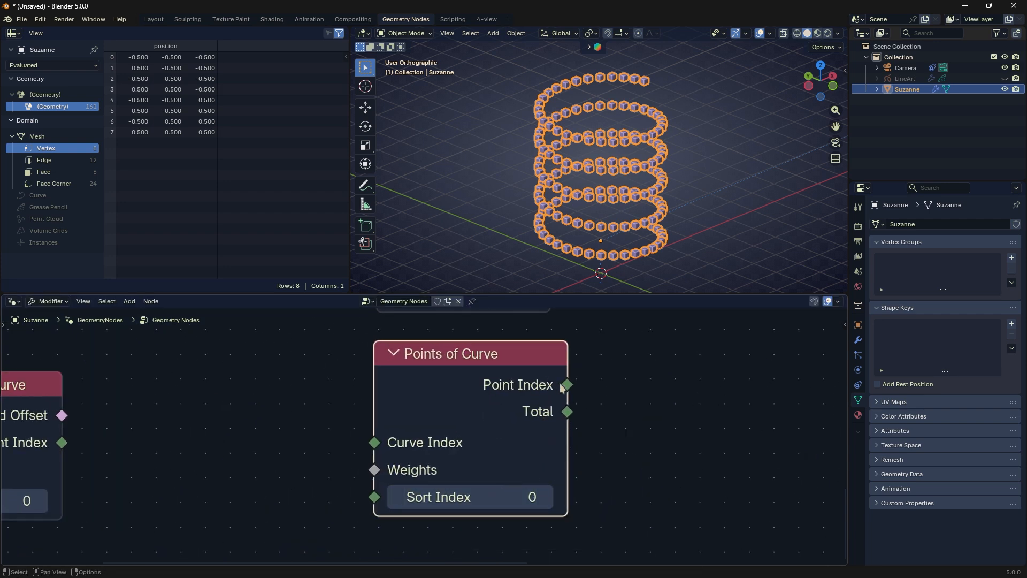
pyautogui.moveTo(566, 385); pyautogui.dragTo(686, 360)
pyautogui.moveTo(567, 412); pyautogui.dragTo(687, 381)
# - Add an Index node and place it to the right of Points of Curve
pyautogui.scroll(-6, 581, 422)
pyautogui.hotkey('shift', 'a')
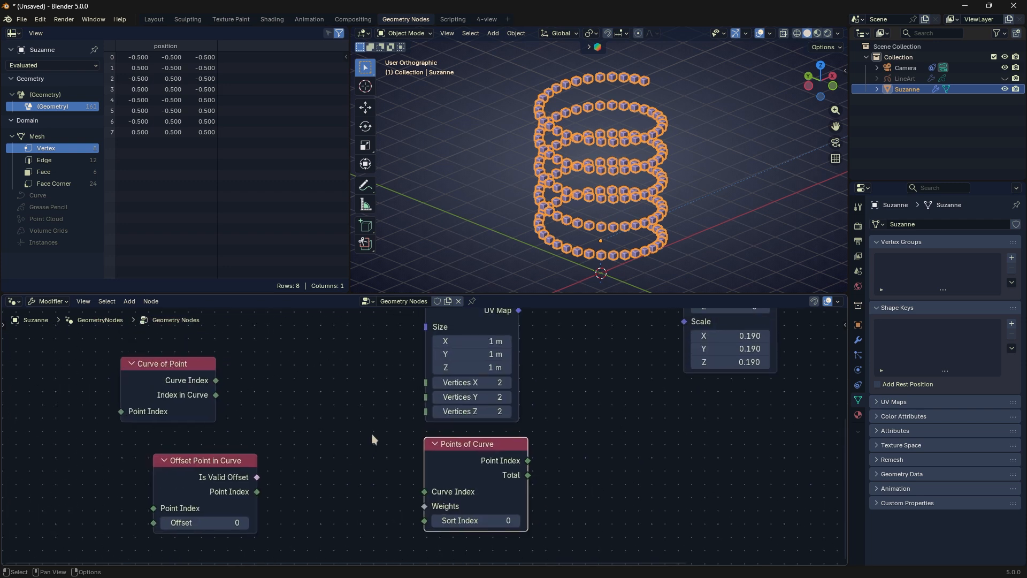
pyautogui.moveTo(371, 434)
pyautogui.write('index')
pyautogui.press('Return')
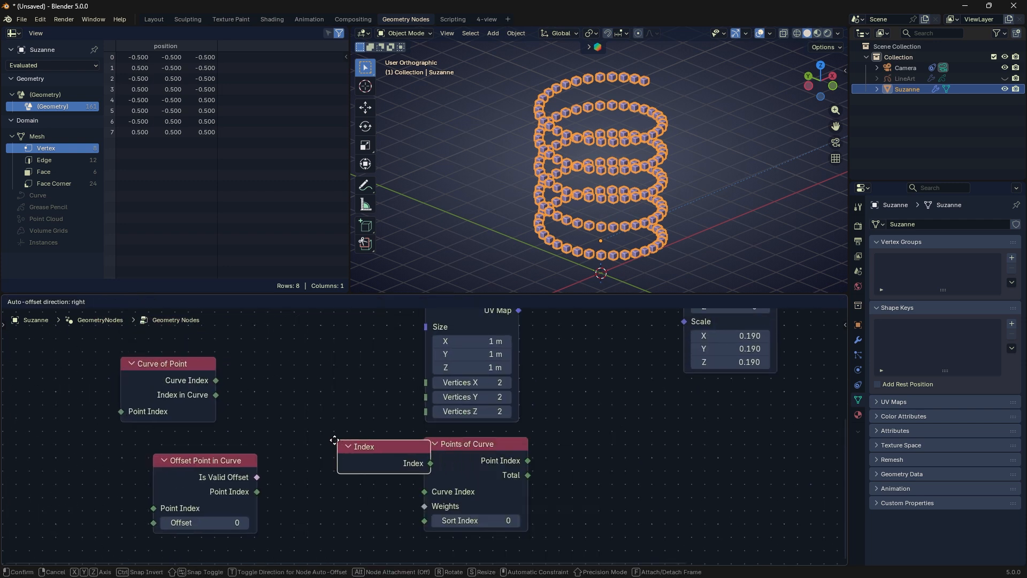
pyautogui.click(375, 469)
pyautogui.press('g')
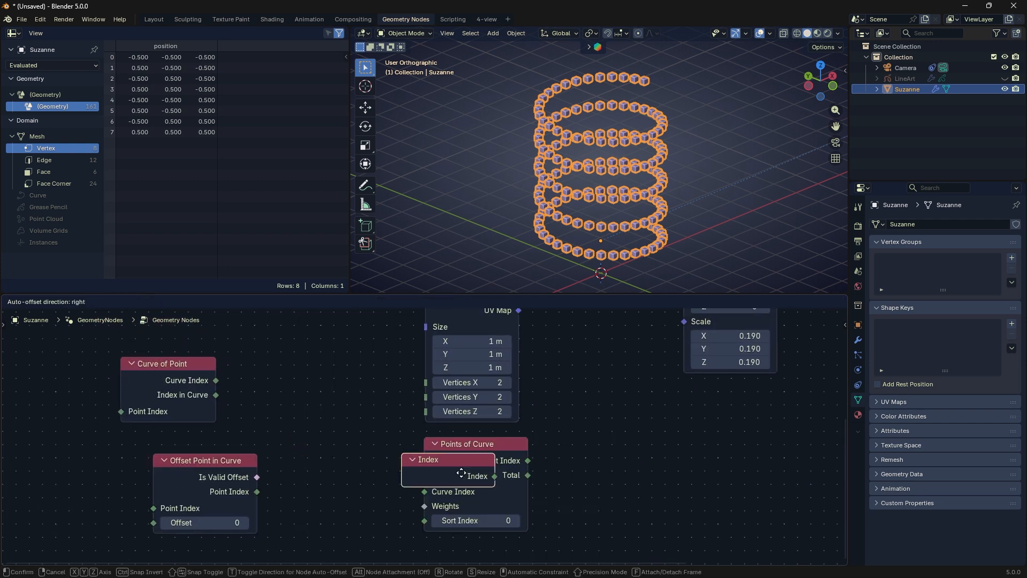
pyautogui.click(610, 493)
pyautogui.scroll(5, 610, 492)
pyautogui.moveTo(593, 515); pyautogui.dragTo(527, 465, button='middle')
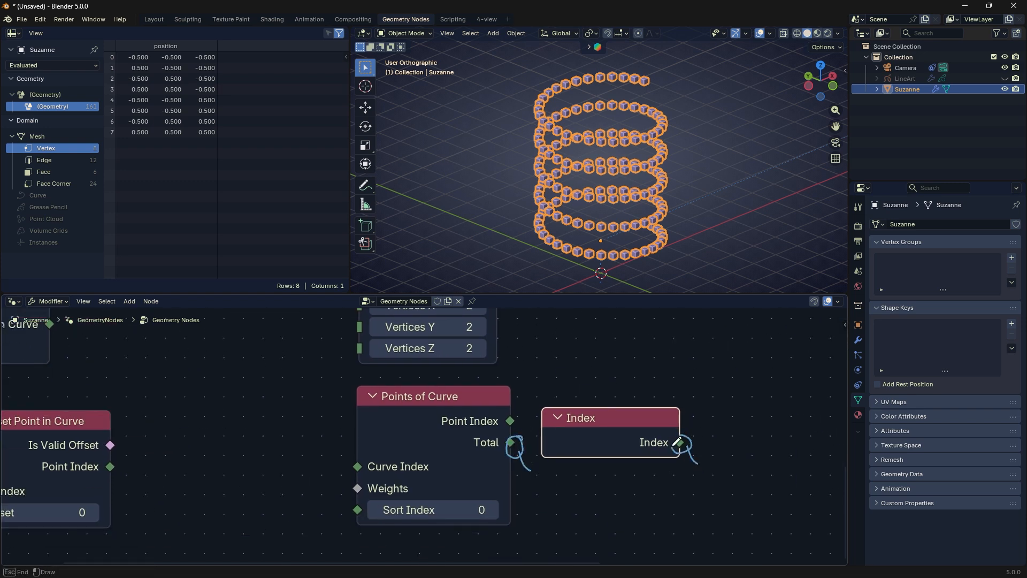
pyautogui.moveTo(693, 461); pyautogui.dragTo(682, 440, button='right')
pyautogui.moveTo(546, 464); pyautogui.dragTo(520, 444, button='right')
pyautogui.moveTo(510, 442)
pyautogui.mouseDown()
pyautogui.moveTo(529, 471)
pyautogui.moveTo(551, 474)
pyautogui.mouseUp()
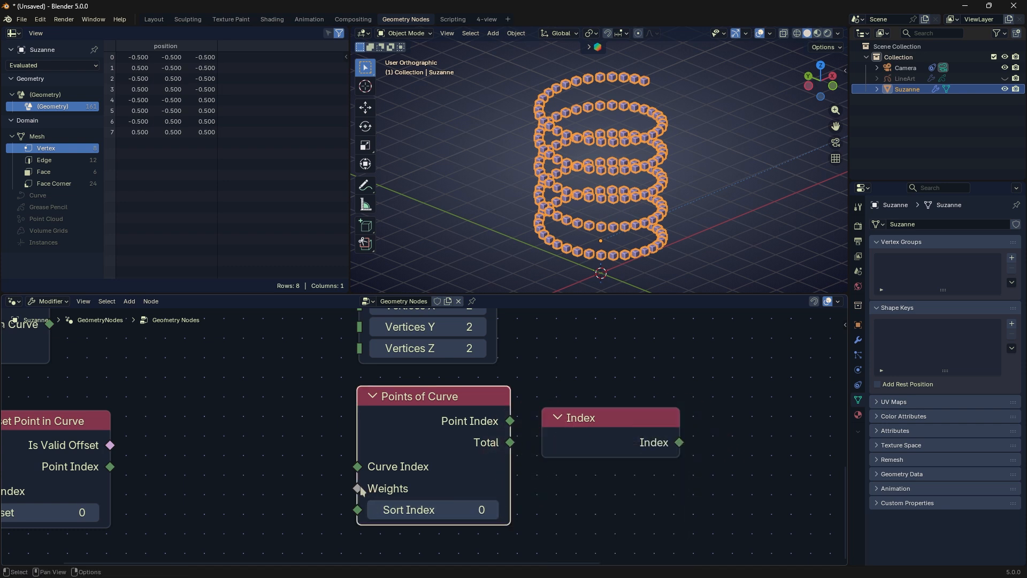
pyautogui.moveTo(361, 489); pyautogui.dragTo(359, 489)
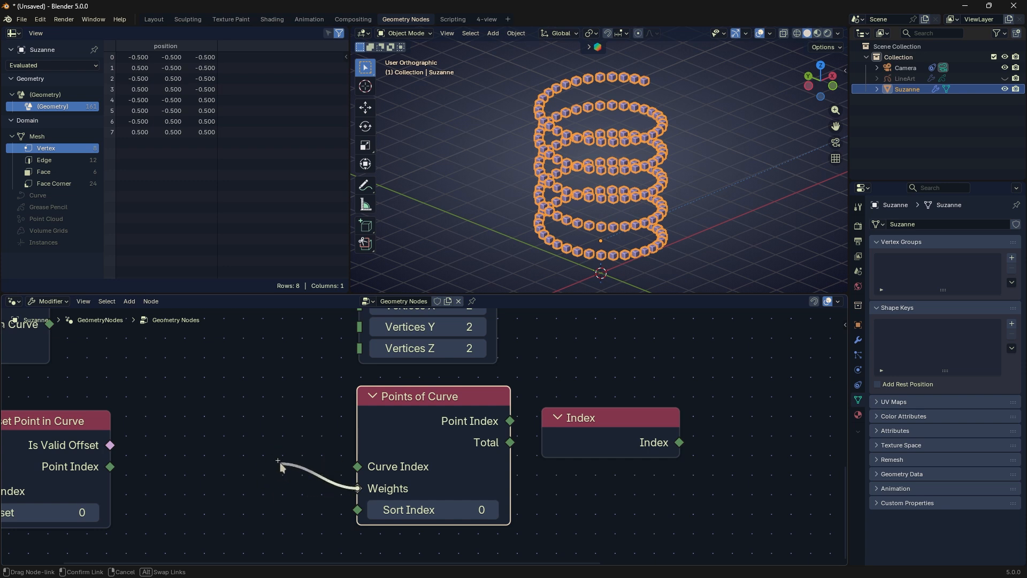
pyautogui.moveTo(291, 462); pyautogui.dragTo(292, 450)
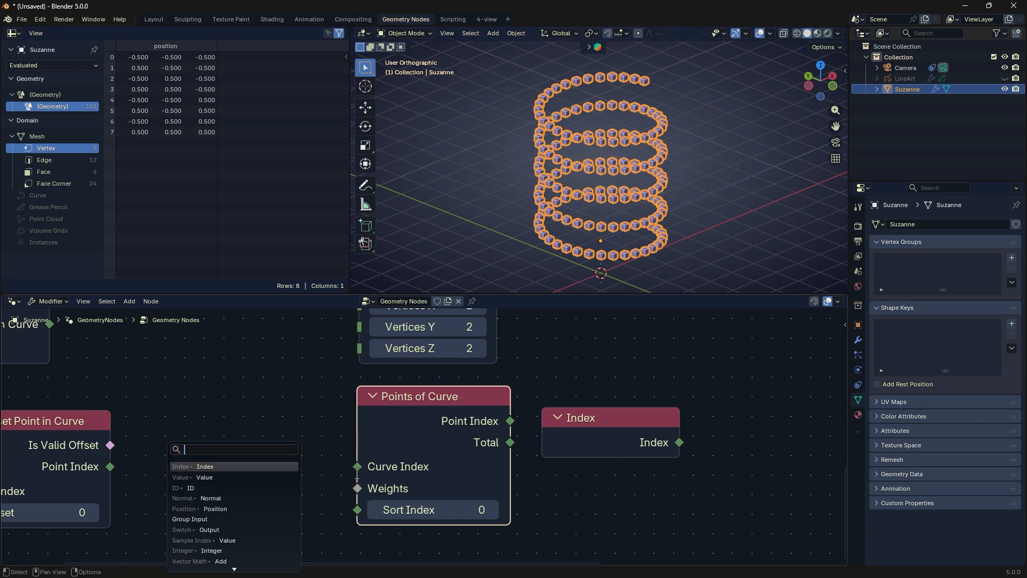
pyautogui.moveTo(358, 466); pyautogui.dragTo(299, 443)
pyautogui.moveTo(291, 456); pyautogui.dragTo(300, 437)
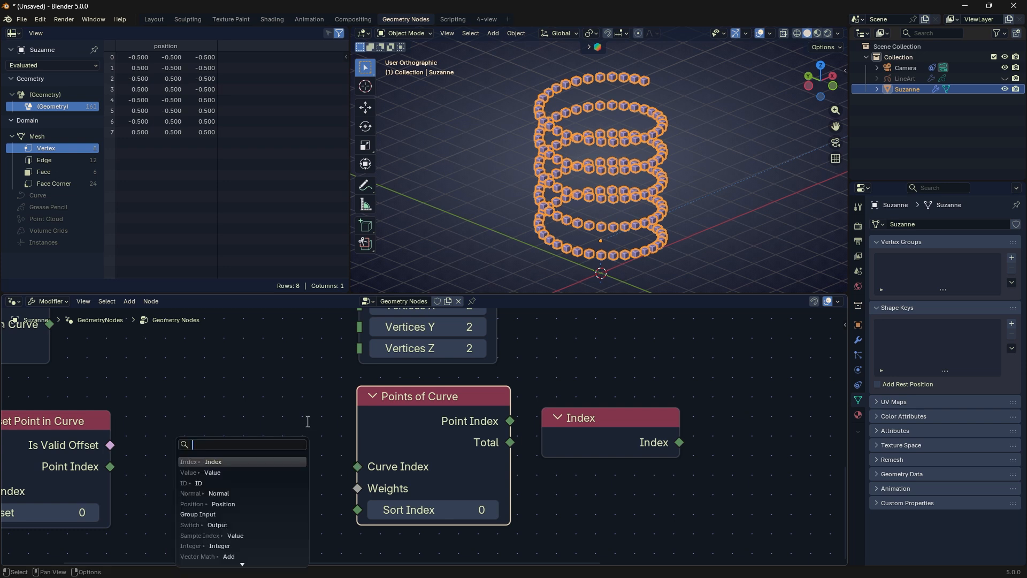
pyautogui.press('Escape')
# - Place Curve of Point just before Points of Curve and link its Curve Index output into the Curve Index input
pyautogui.scroll(-5, 296, 431)
pyautogui.moveTo(241, 427); pyautogui.dragTo(253, 437, button='middle')
pyautogui.moveTo(156, 366); pyautogui.dragTo(337, 450)
pyautogui.scroll(2, 356, 474)
pyautogui.moveTo(356, 474); pyautogui.dragTo(332, 428, button='middle')
pyautogui.moveTo(318, 394); pyautogui.dragTo(357, 437)
pyautogui.moveTo(285, 377); pyautogui.dragTo(279, 404)
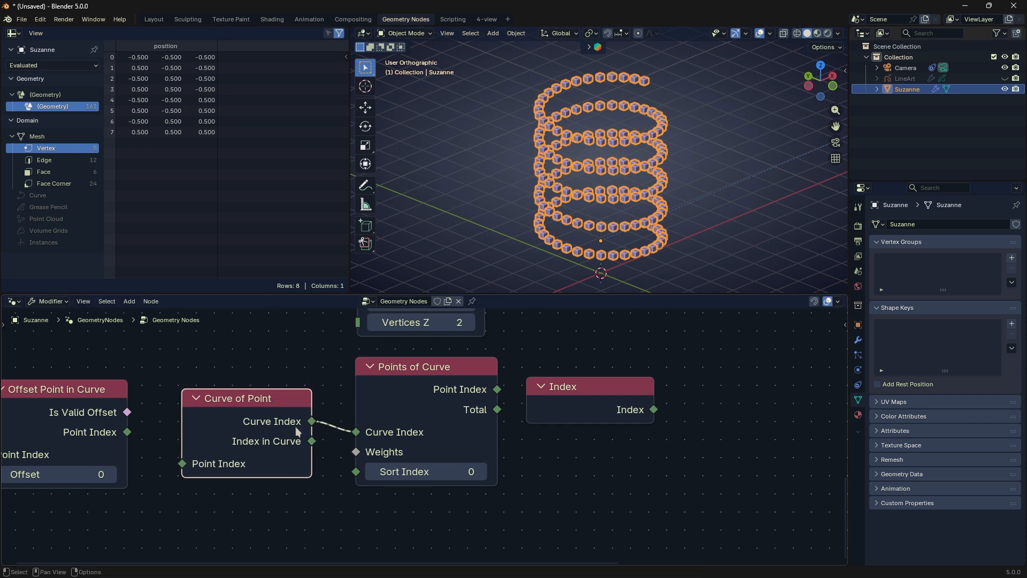
pyautogui.keyDown('ctrl'); pyautogui.moveTo(332, 418); pyautogui.dragTo(326, 436, button='right'); pyautogui.keyUp('ctrl')
pyautogui.moveTo(284, 400); pyautogui.dragTo(355, 432)
# - Link the Index node into Curve of Point's Point Index input and move it below Offset Point in Curve
pyautogui.moveTo(654, 409); pyautogui.dragTo(189, 463)
pyautogui.moveTo(559, 393); pyautogui.dragTo(27, 514)
pyautogui.moveTo(246, 422); pyautogui.dragTo(245, 422)
pyautogui.moveTo(419, 389); pyautogui.dragTo(412, 385)
# - Link the Point Index output of Points of Curve into the Instance Index input of Instance on Points
pyautogui.moveTo(496, 382); pyautogui.dragTo(421, 447, button='middle')
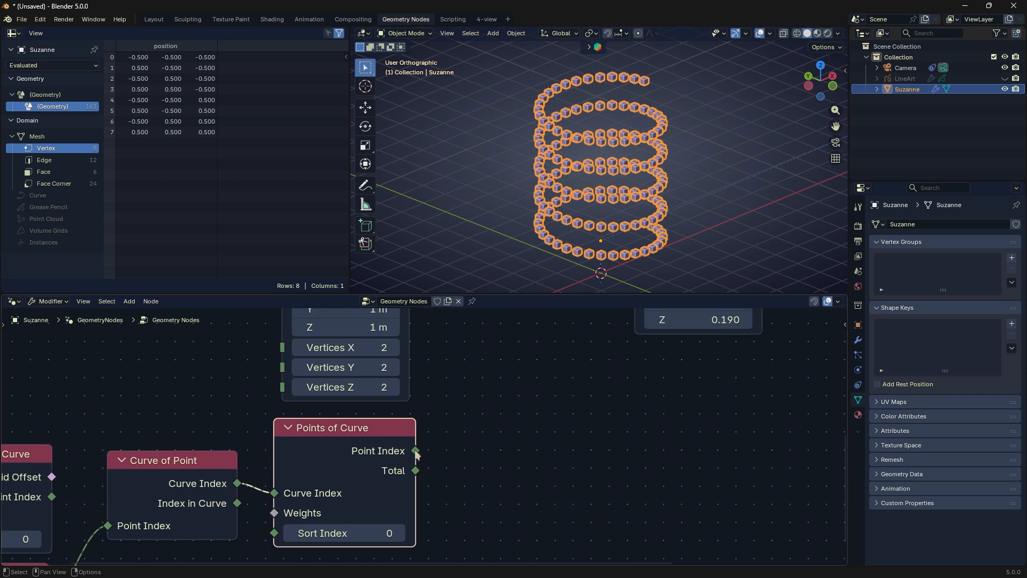
pyautogui.scroll(-2, 416, 453)
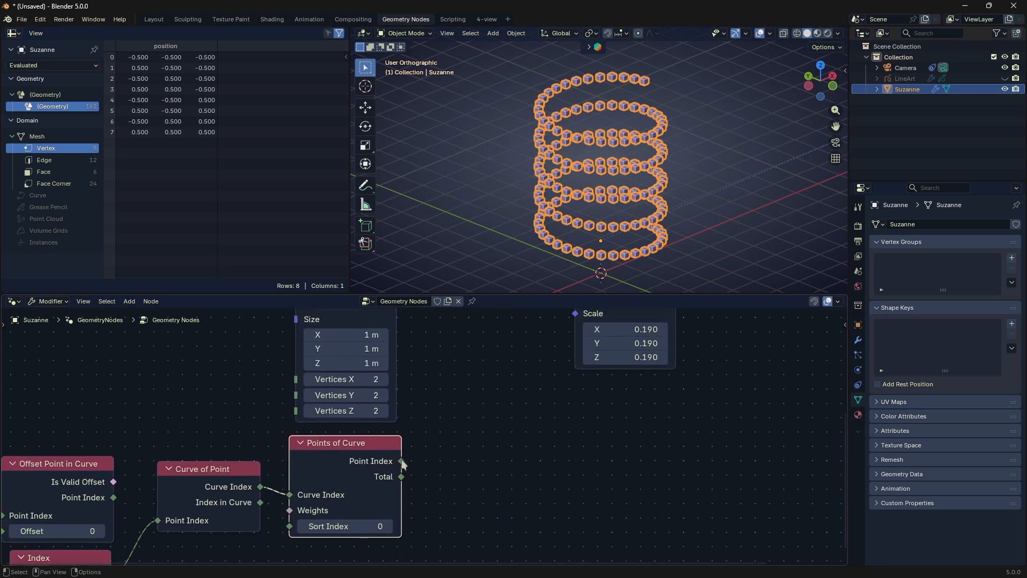
pyautogui.moveTo(402, 460); pyautogui.dragTo(427, 431)
pyautogui.moveTo(425, 407); pyautogui.dragTo(427, 402, button='middle')
pyautogui.scroll(5, 428, 403)
pyautogui.moveTo(397, 482); pyautogui.dragTo(422, 403, button='middle')
pyautogui.moveTo(420, 396); pyautogui.dragTo(477, 344)
pyautogui.moveTo(444, 379); pyautogui.dragTo(681, 393)
pyautogui.scroll(-6, 601, 495)
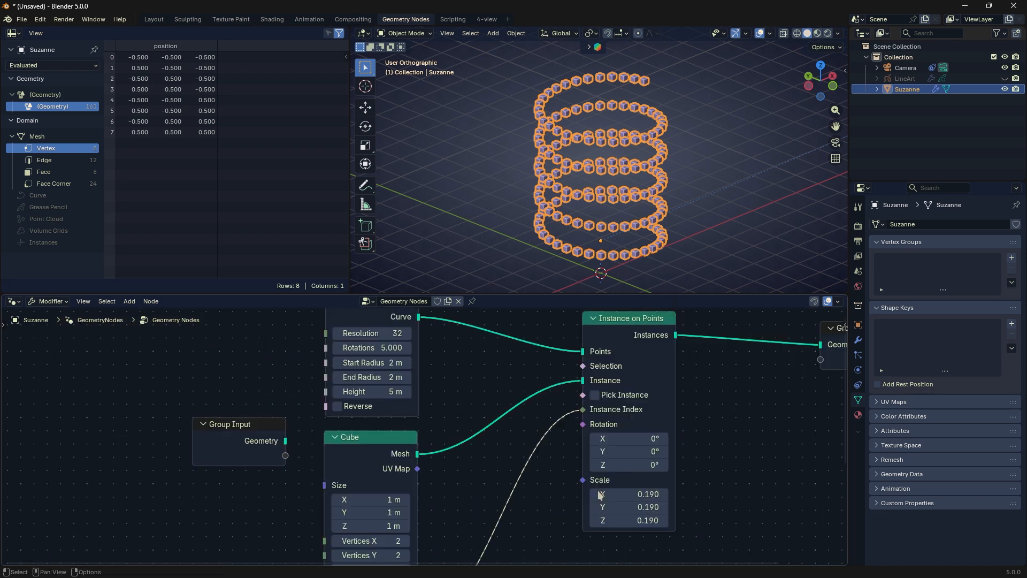
# - Raise the Sort Index of Points of Curve to 264 and on to 304
pyautogui.moveTo(601, 495); pyautogui.dragTo(653, 302, button='middle')
pyautogui.scroll(4, 643, 556)
pyautogui.moveTo(436, 502); pyautogui.dragTo(476, 501)
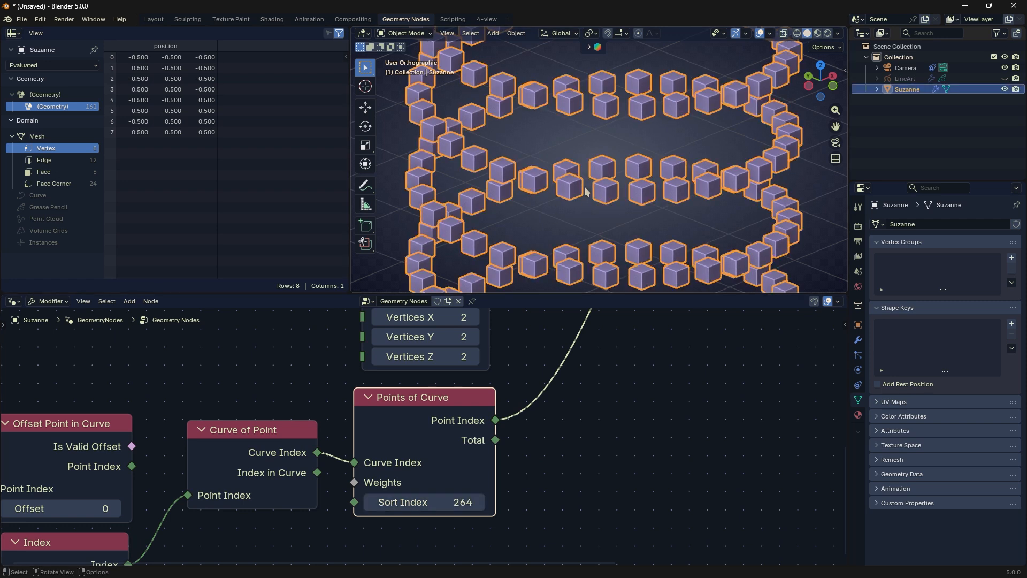
pyautogui.moveTo(431, 502); pyautogui.dragTo(444, 502)
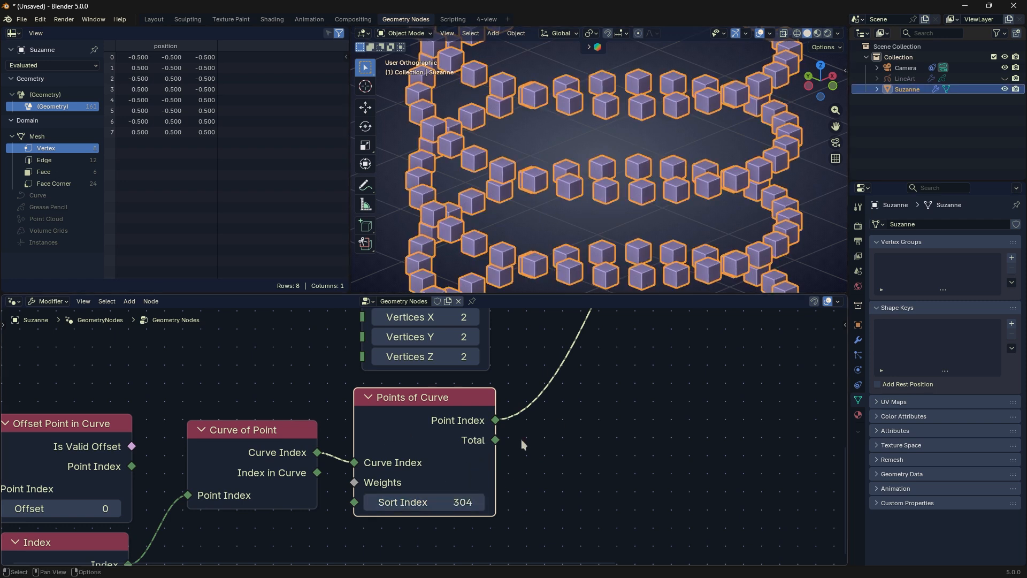
# - Attach a temporary Viewer node to Points of Curve, raise the Sort Index further, and delete the Viewer
pyautogui.scroll(-3, 529, 441)
pyautogui.keyDown('ctrl'); pyautogui.keyDown('shift'); pyautogui.click(438, 444); pyautogui.keyUp('shift'); pyautogui.keyUp('ctrl')
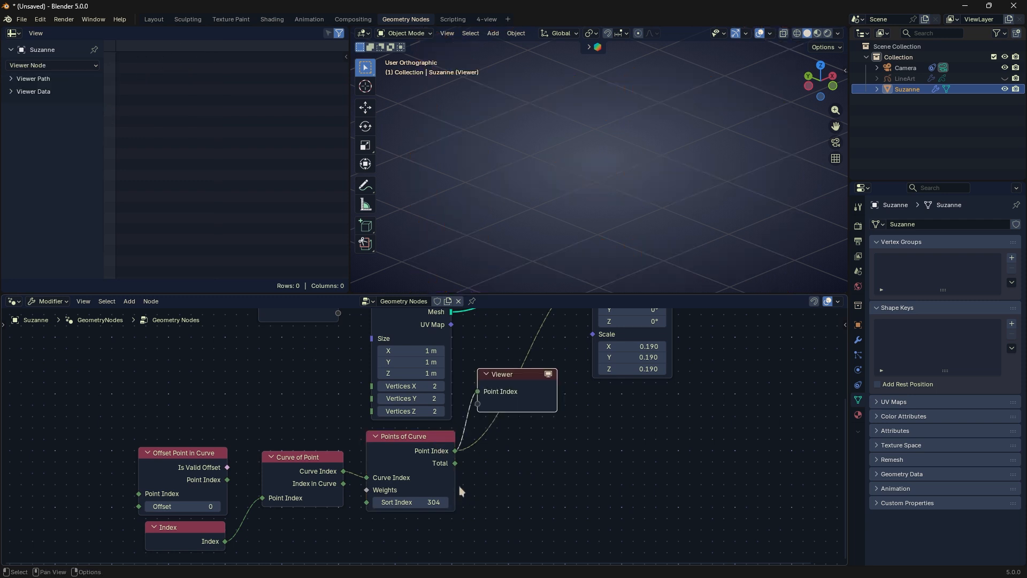
pyautogui.moveTo(428, 501); pyautogui.dragTo(452, 501)
pyautogui.press('x')
# - Preview the Spiral curve in a Viewer node with Points of Curve's Point Index linked in, placed below and right of Instance on Points
pyautogui.scroll(-4, 581, 392)
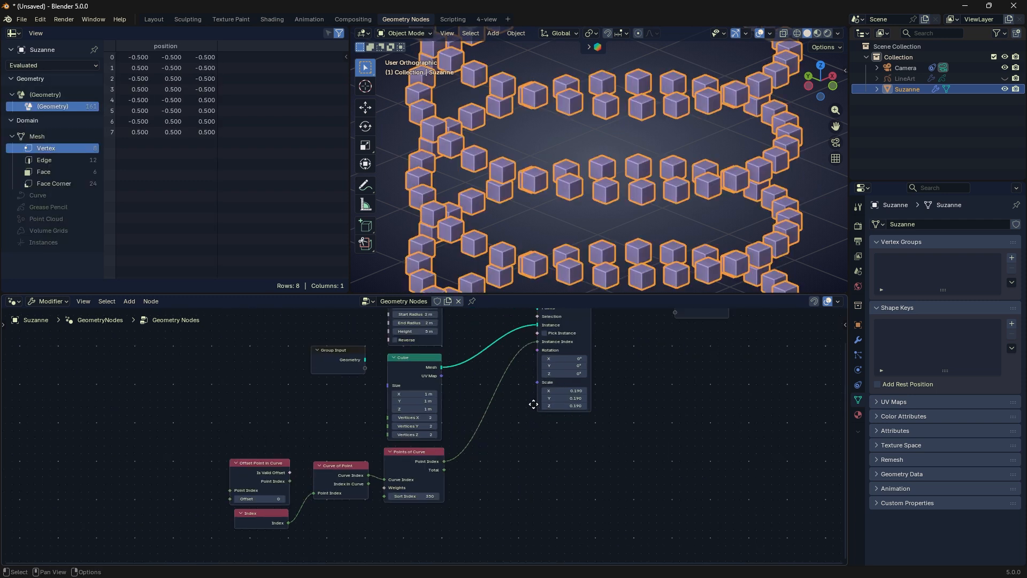
pyautogui.click(610, 221)
pyautogui.scroll(-5, 610, 221)
pyautogui.keyDown('ctrl'); pyautogui.keyDown('shift'); pyautogui.click(413, 329); pyautogui.keyUp('shift'); pyautogui.keyUp('ctrl')
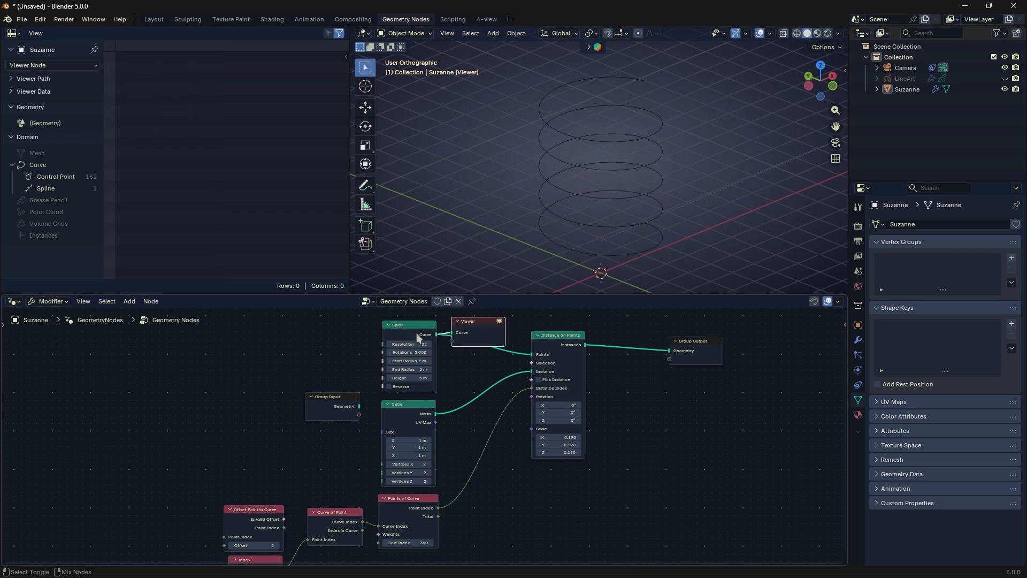
pyautogui.moveTo(431, 498); pyautogui.dragTo(638, 436)
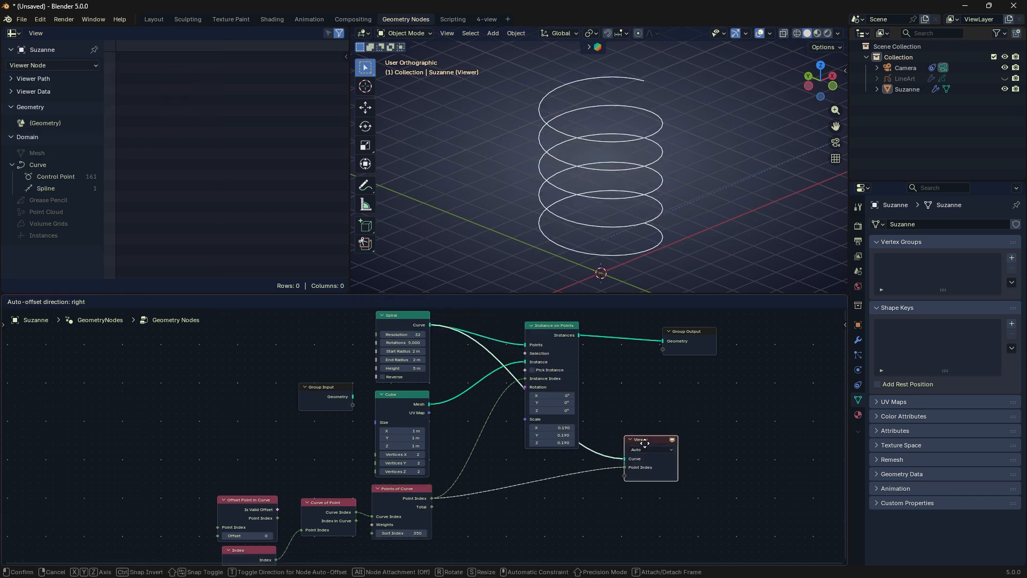
# - Set the Sort Index of Points of Curve to 0
pyautogui.scroll(2, 572, 507)
pyautogui.scroll(1, 607, 491)
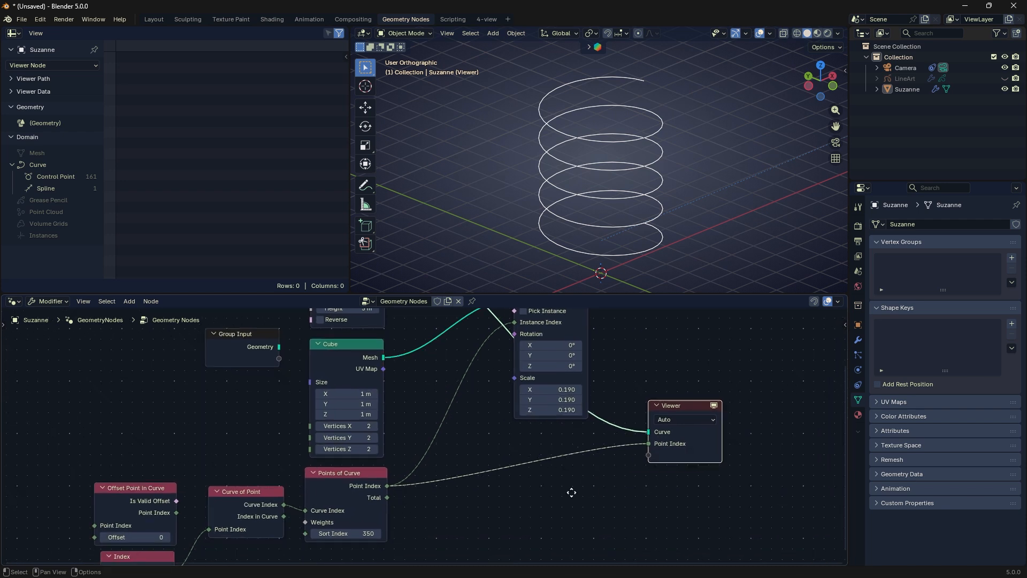
pyautogui.moveTo(572, 492); pyautogui.dragTo(558, 475, button='middle')
pyautogui.moveTo(351, 460); pyautogui.dragTo(352, 465)
pyautogui.click(627, 221)
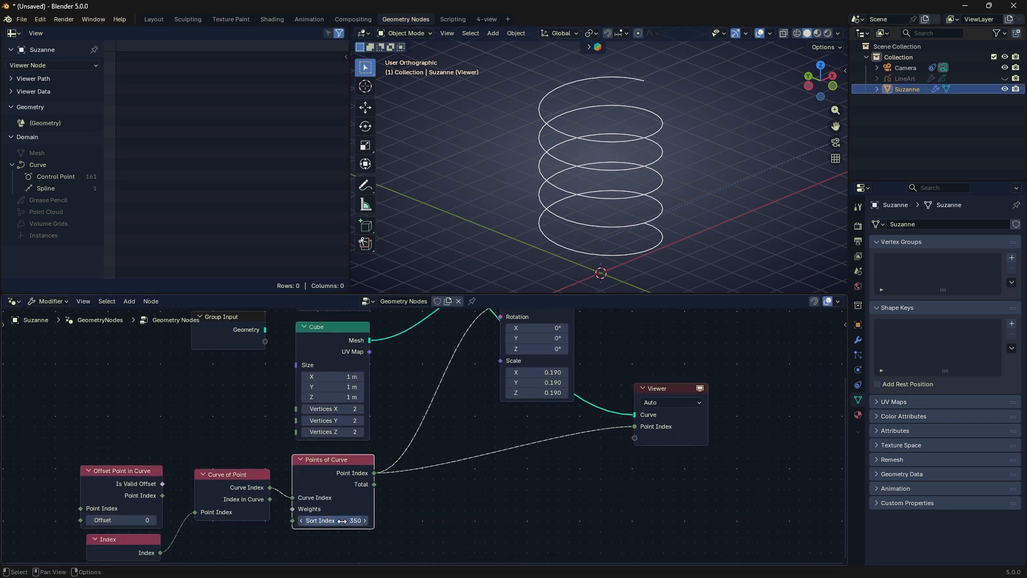
pyautogui.moveTo(332, 520); pyautogui.dragTo(387, 523)
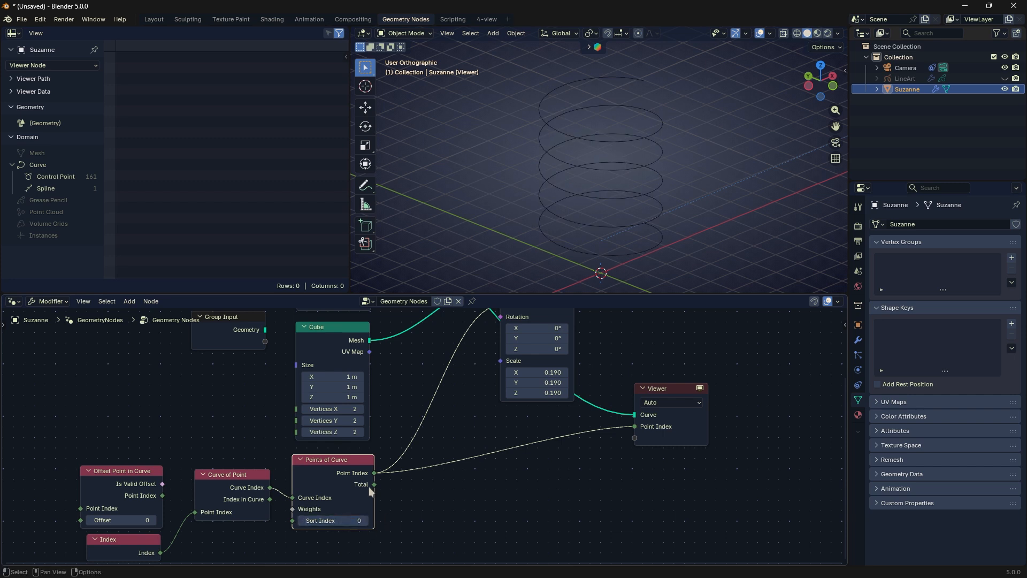
# - Feed the Total output of Points of Curve into the Viewer's Point Index and raise the Sort Index to 82
pyautogui.moveTo(373, 485); pyautogui.dragTo(635, 427)
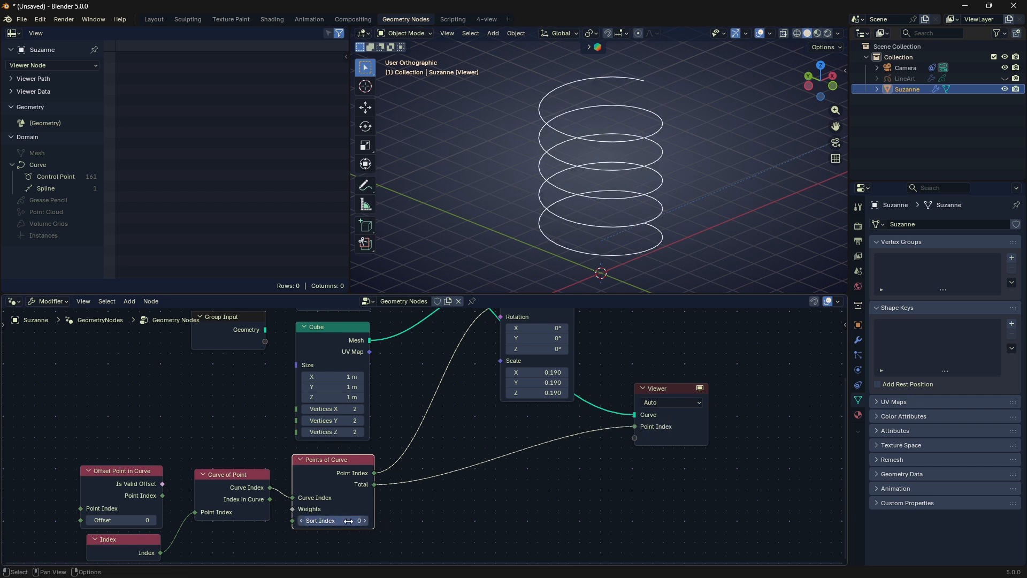
pyautogui.moveTo(347, 520); pyautogui.dragTo(369, 520)
pyautogui.moveTo(657, 387); pyautogui.dragTo(636, 408)
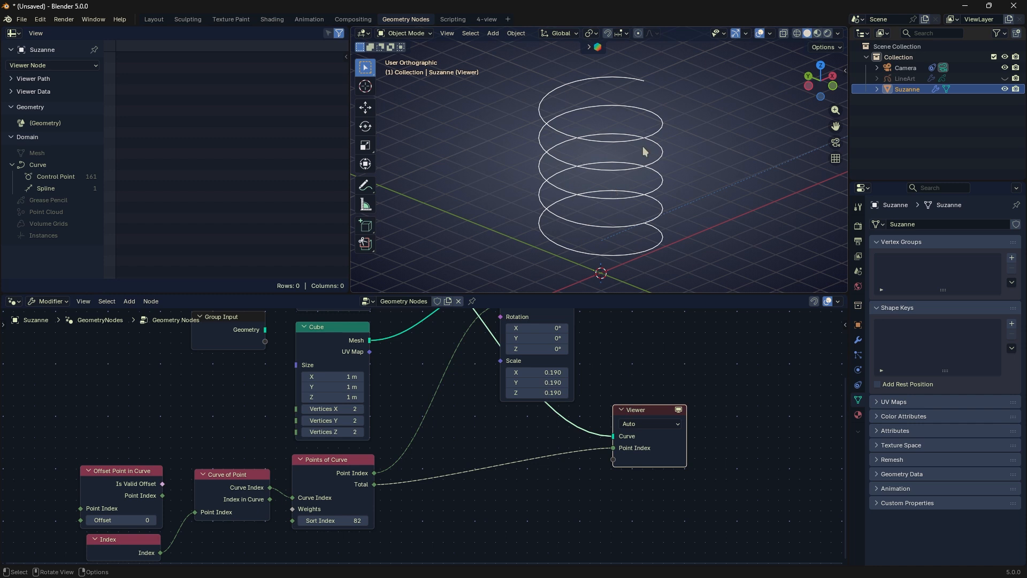
# - Check the Viewer's domain options, keep Auto, and delete the Viewer node
pyautogui.click(627, 424)
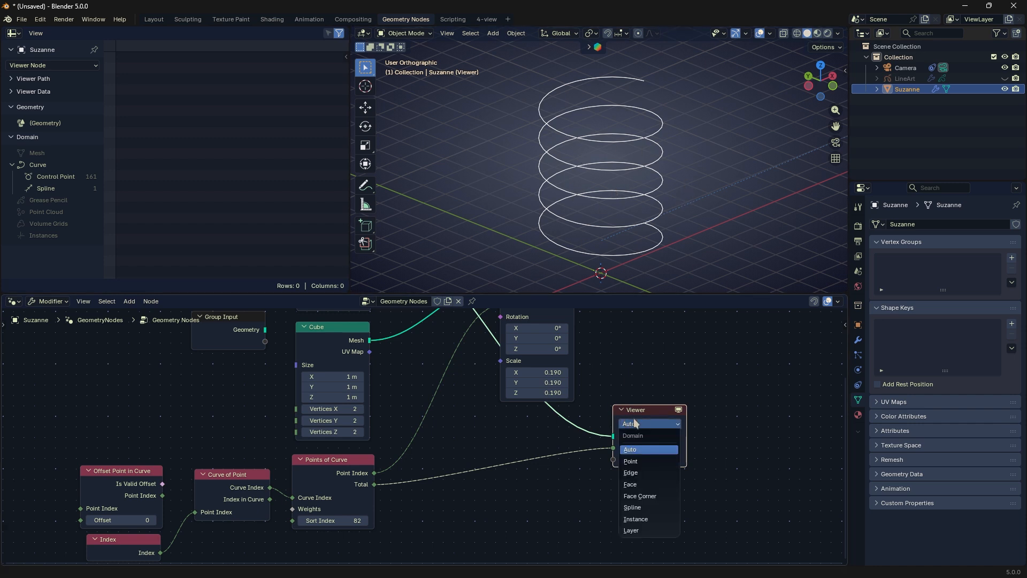
pyautogui.click(645, 423)
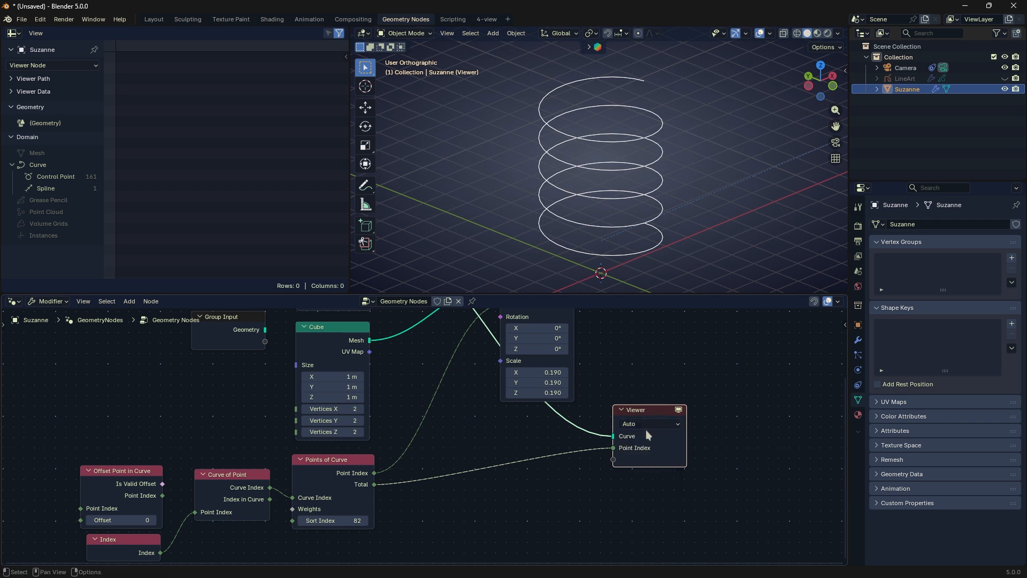
pyautogui.press('x')
pyautogui.scroll(-4, 636, 425)
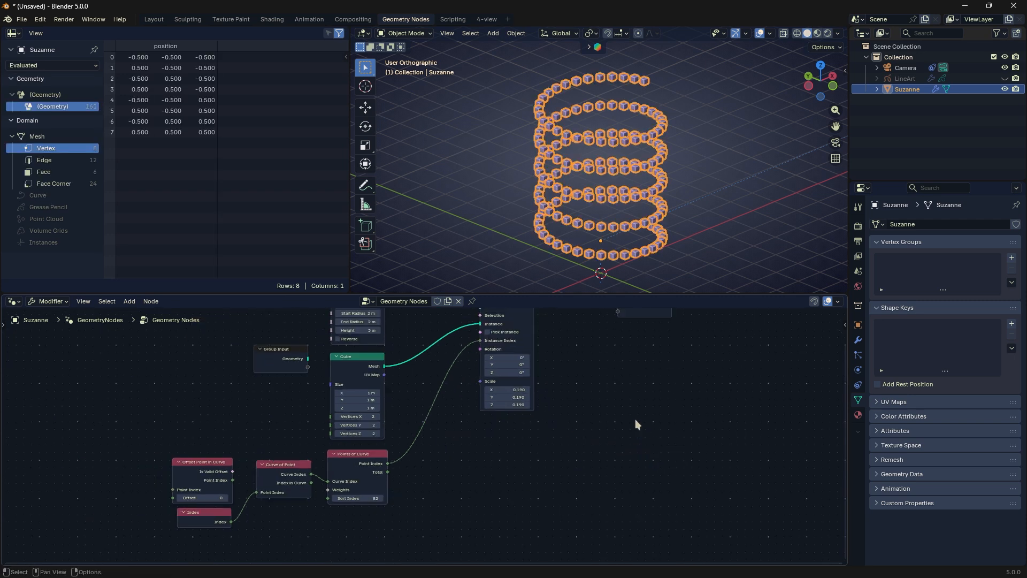
pyautogui.moveTo(614, 409); pyautogui.dragTo(593, 464, button='middle')
pyautogui.click(730, 239)
pyautogui.scroll(3, 471, 460)
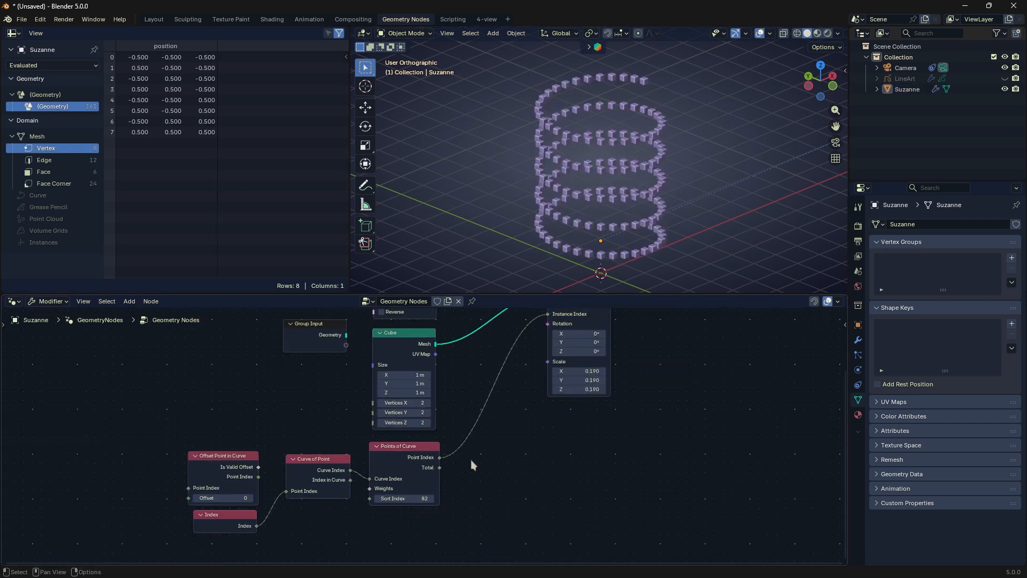
# - Set the Sort Index of Points of Curve to 0
pyautogui.click(410, 469)
pyautogui.moveTo(409, 469)
pyautogui.mouseDown()
pyautogui.moveTo(421, 473)
pyautogui.moveTo(425, 457)
pyautogui.moveTo(414, 468)
pyautogui.mouseUp()
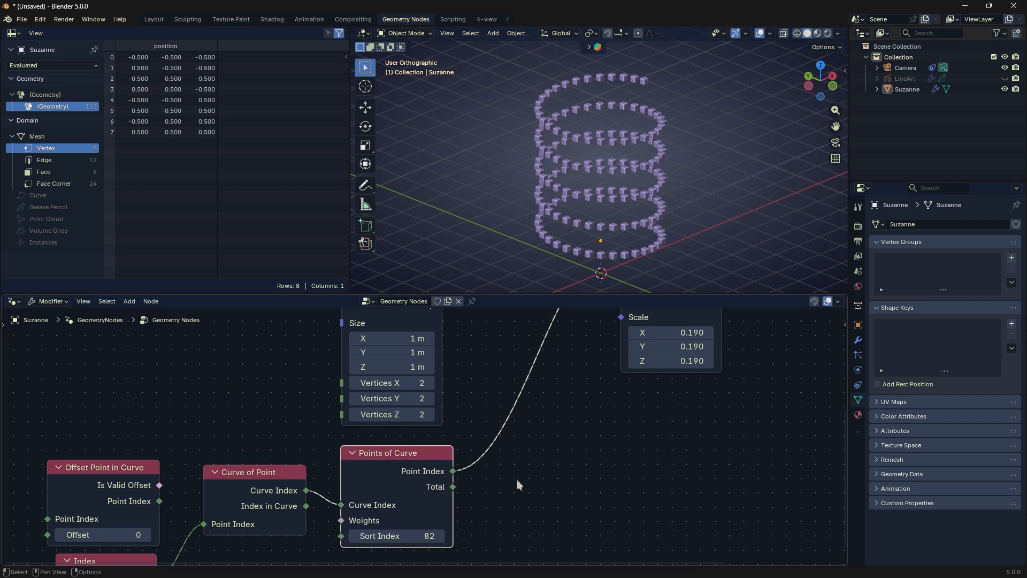
pyautogui.click(417, 534)
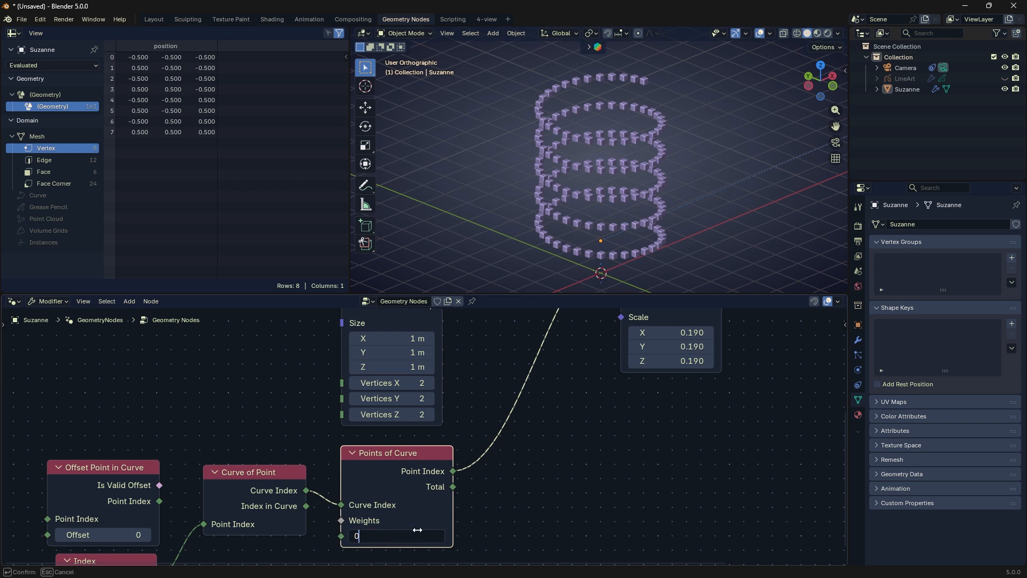
pyautogui.write('0')
pyautogui.press('Return')
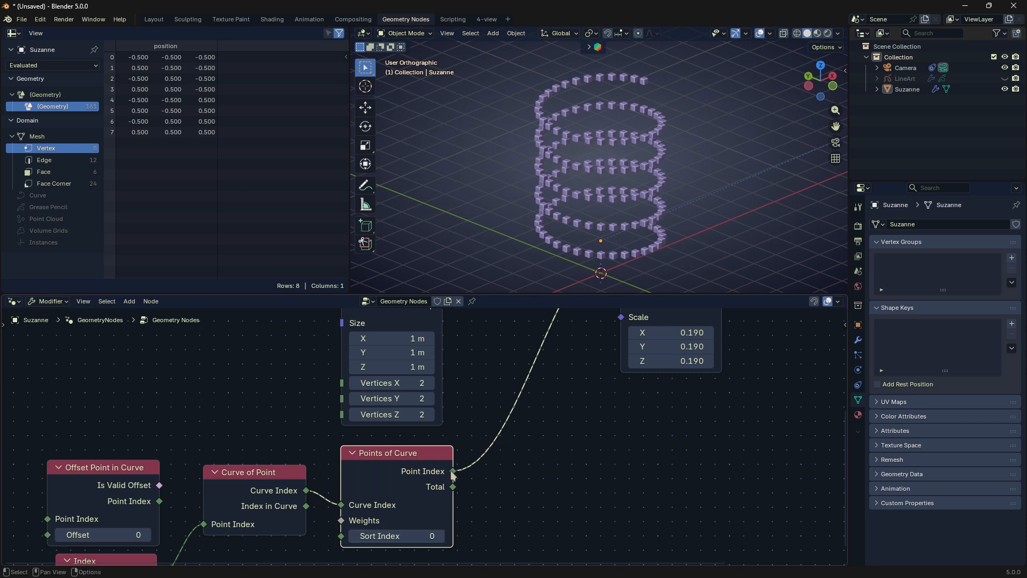
pyautogui.moveTo(472, 494); pyautogui.dragTo(479, 461, button='middle')
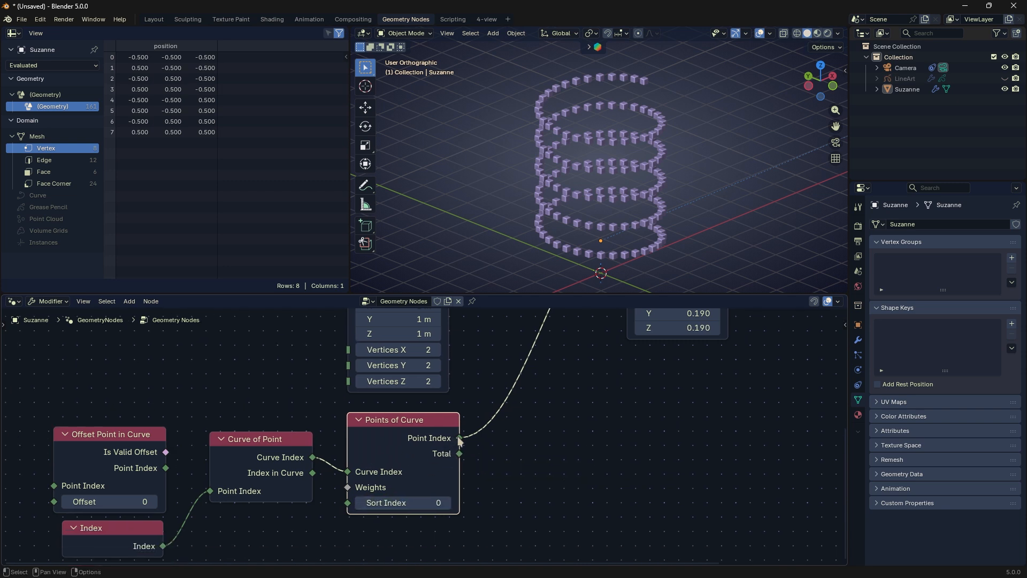
pyautogui.moveTo(459, 439); pyautogui.dragTo(509, 443)
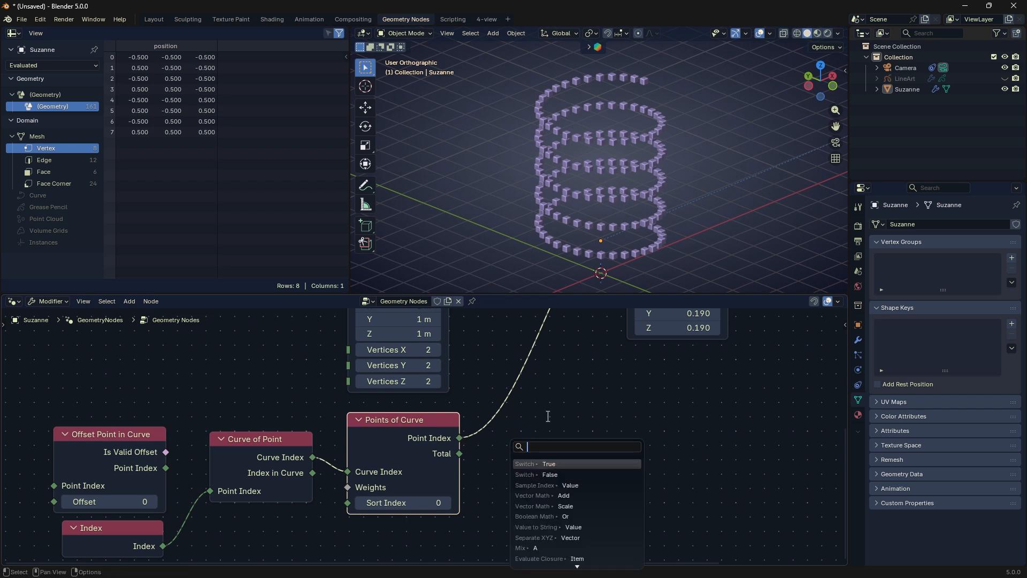
pyautogui.click(548, 416)
pyautogui.moveTo(460, 438); pyautogui.dragTo(574, 425)
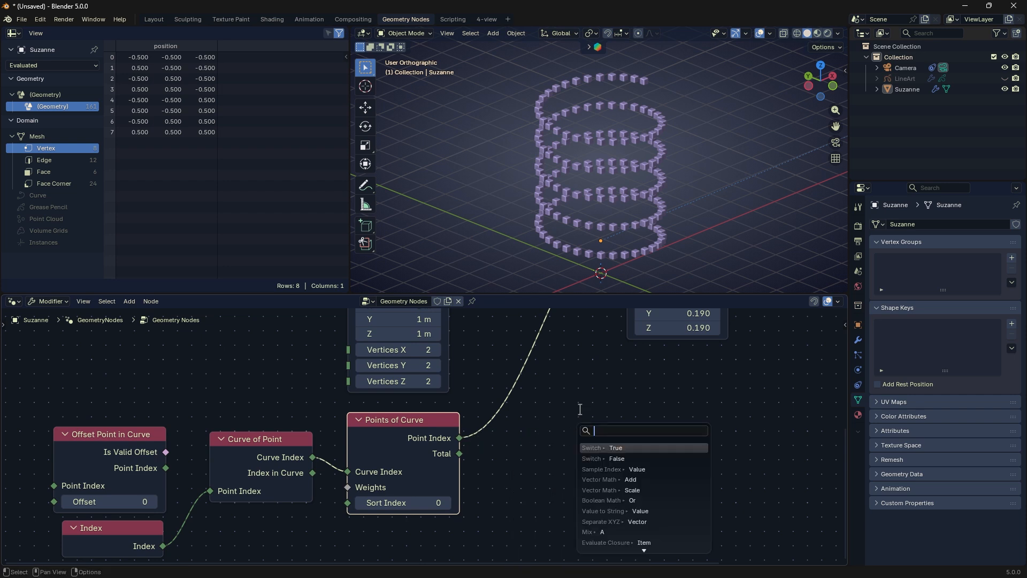
pyautogui.press('Escape')
# - Disconnect Points of Curve from Instance on Points' Instance Index, and Index from Curve of Point
pyautogui.scroll(-2, 580, 409)
pyautogui.moveTo(424, 428)
pyautogui.mouseDown()
pyautogui.moveTo(440, 430)
pyautogui.moveTo(434, 440)
pyautogui.mouseUp()
pyautogui.scroll(-1, 496, 433)
pyautogui.scroll(-1, 550, 448)
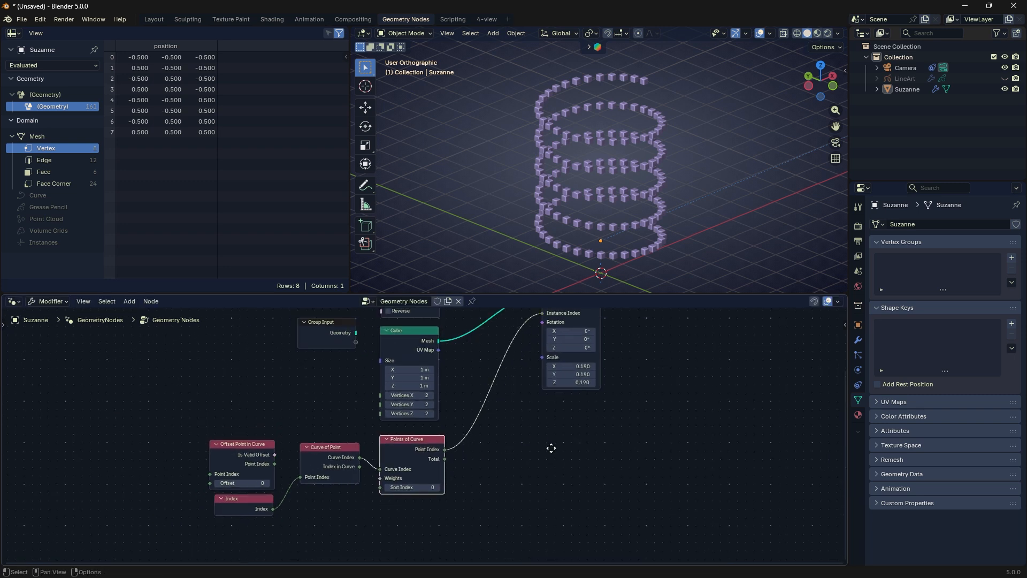
pyautogui.moveTo(551, 448); pyautogui.dragTo(542, 485, button='middle')
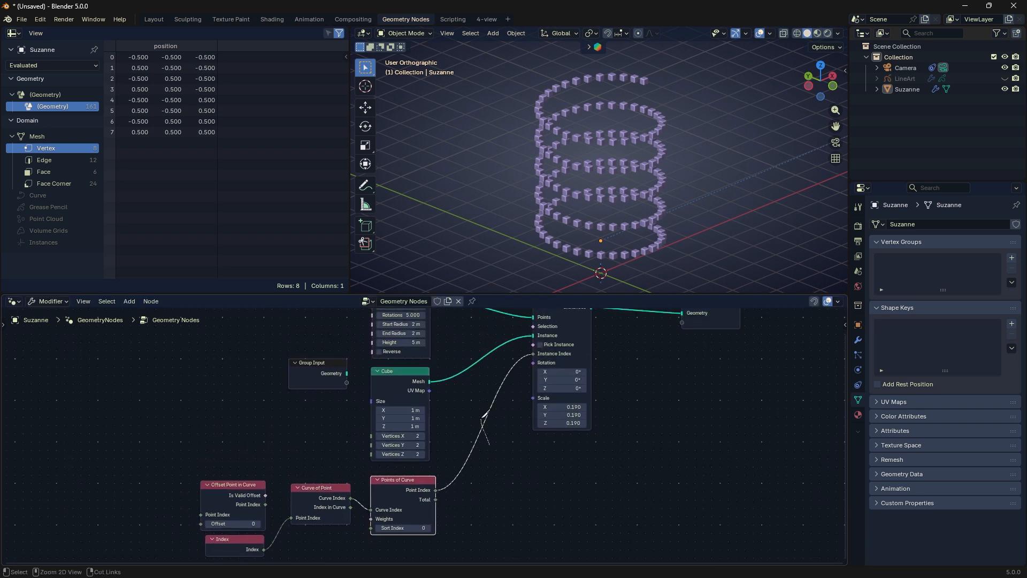
pyautogui.keyDown('ctrl'); pyautogui.moveTo(482, 418); pyautogui.dragTo(483, 413, button='right'); pyautogui.keyUp('ctrl')
pyautogui.moveTo(486, 431); pyautogui.dragTo(537, 397, button='middle')
pyautogui.scroll(9, 537, 397)
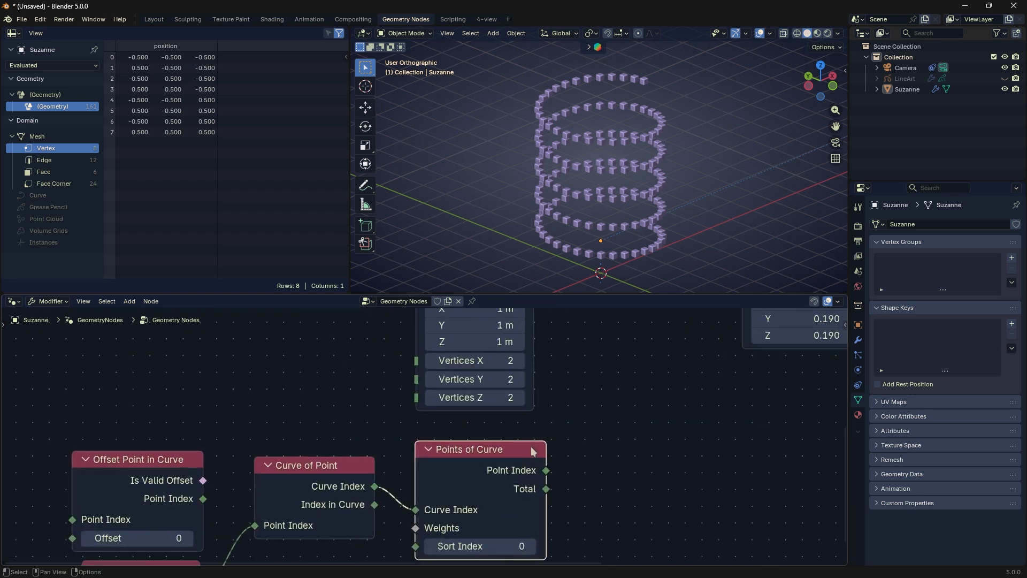
pyautogui.moveTo(533, 451); pyautogui.dragTo(581, 394, button='middle')
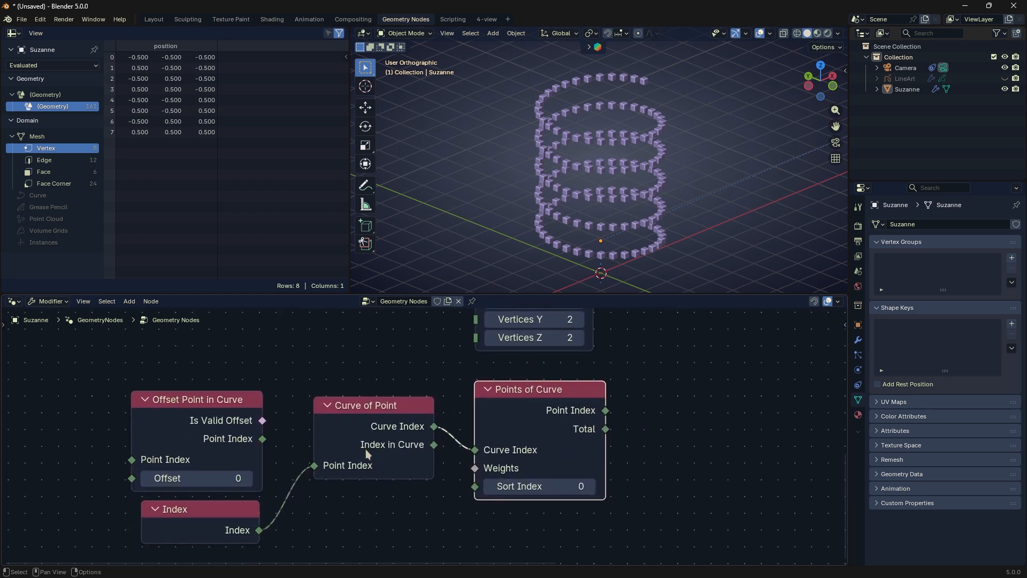
pyautogui.moveTo(365, 448)
pyautogui.moveTo(314, 493); pyautogui.dragTo(338, 478, button='middle')
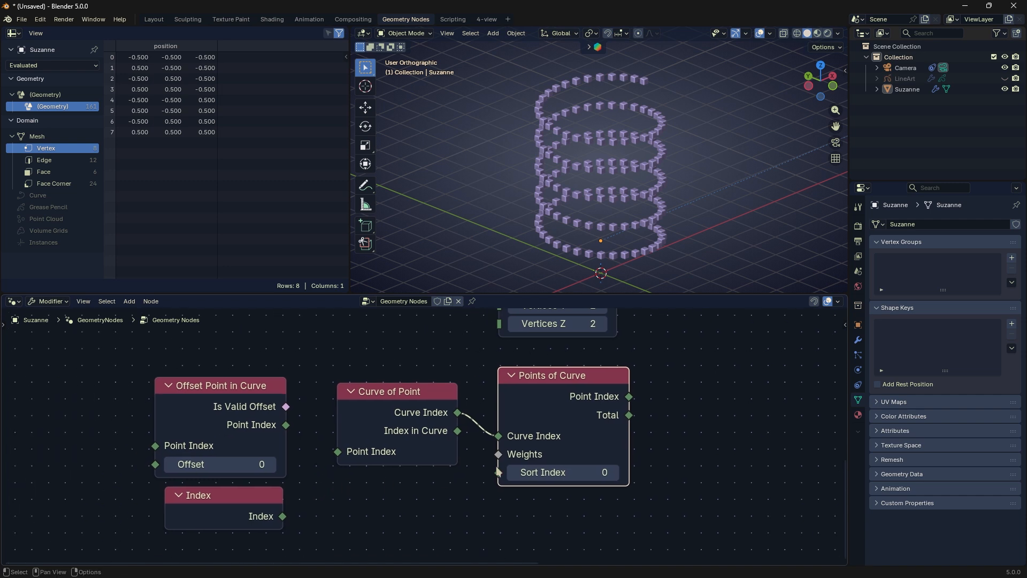
pyautogui.hotkey('shift', 'a')
pyautogui.moveTo(689, 396)
pyautogui.moveTo(723, 453)
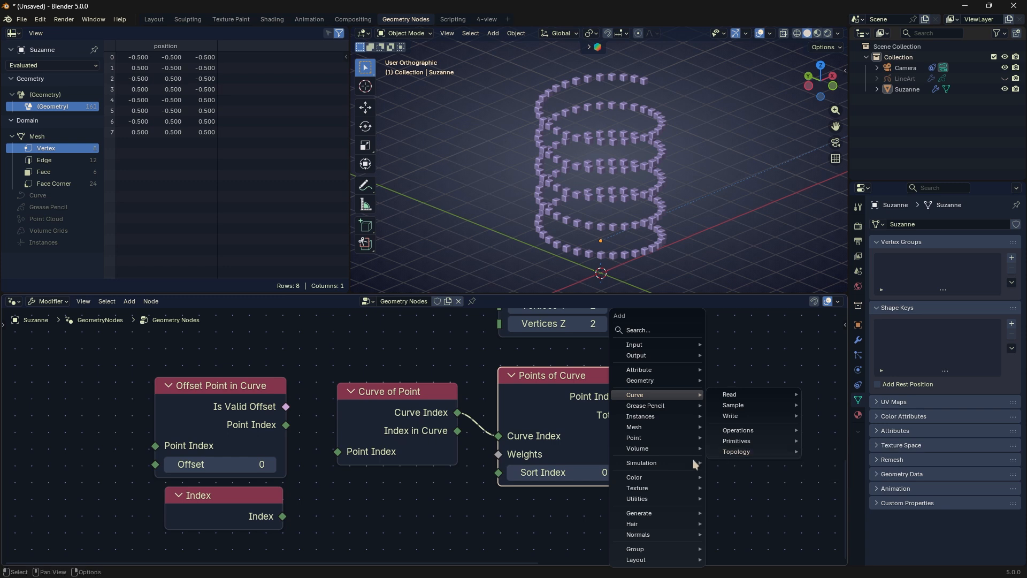
# - Line up the unlinked Curve of Point, Offset Point in Curve and Points of Curve nodes side by side in that order
pyautogui.moveTo(496, 436); pyautogui.dragTo(585, 435, button='middle')
pyautogui.moveTo(482, 390); pyautogui.dragTo(154, 384)
pyautogui.click(600, 373)
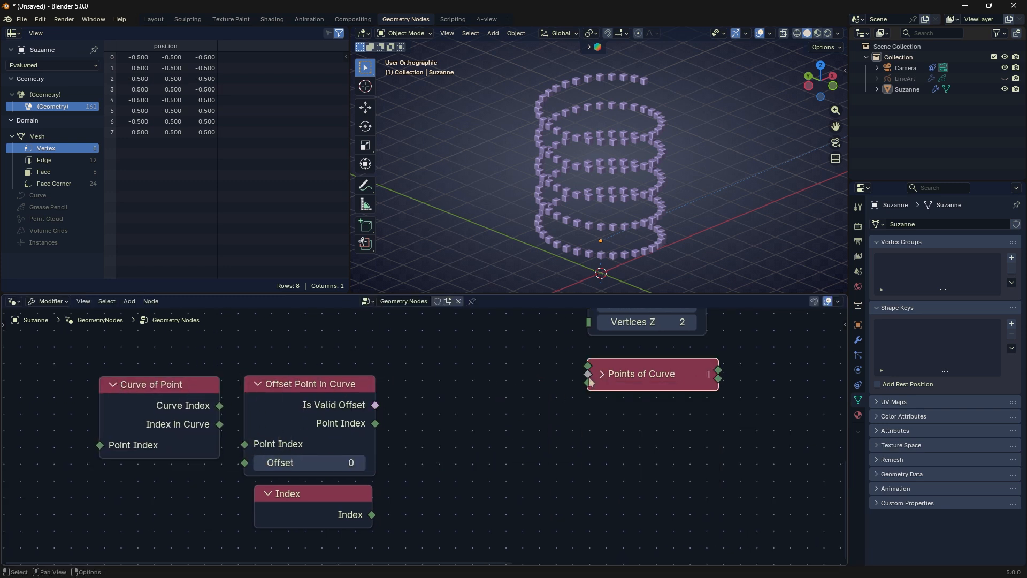
pyautogui.click(602, 373)
pyautogui.moveTo(631, 375); pyautogui.dragTo(476, 393)
pyautogui.scroll(4, 407, 420)
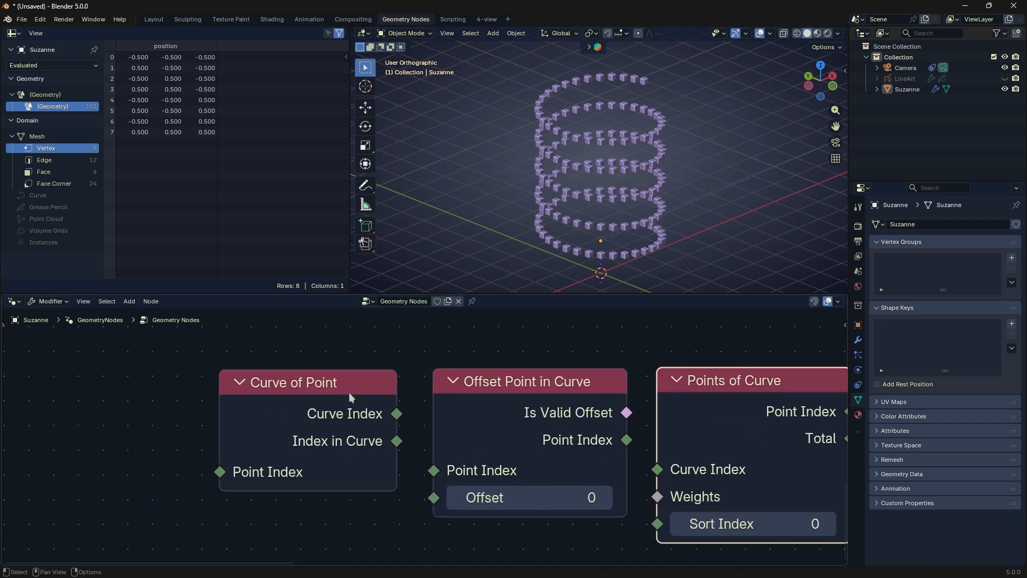
# - Attach a temporary Index node to Curve of Point's Point Index input, cut the link and delete the Index node
pyautogui.moveTo(350, 397); pyautogui.dragTo(340, 399)
pyautogui.moveTo(210, 474); pyautogui.dragTo(162, 438)
pyautogui.click(129, 461)
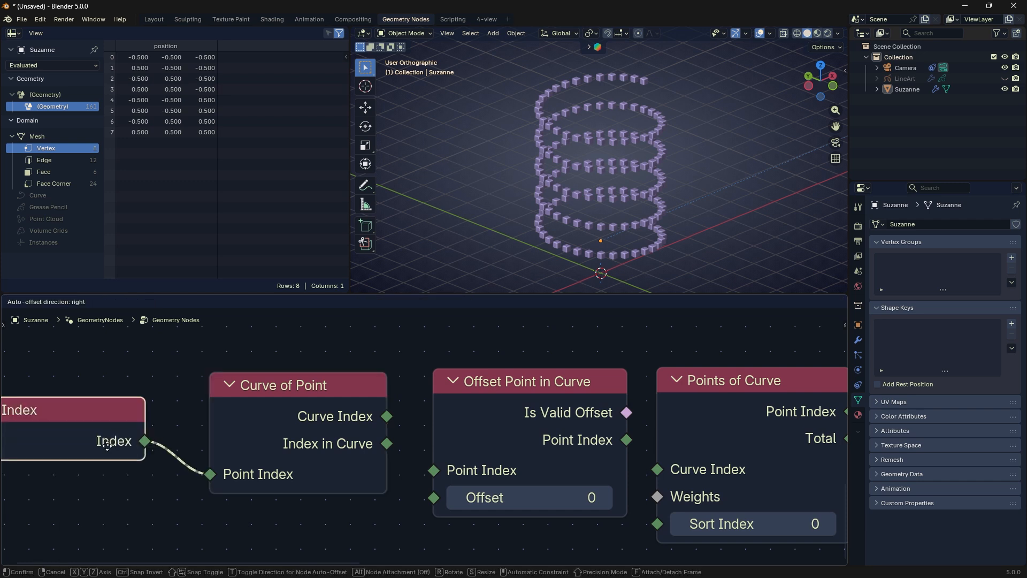
pyautogui.keyDown('ctrl'); pyautogui.moveTo(196, 444); pyautogui.dragTo(183, 473, button='right'); pyautogui.keyUp('ctrl')
pyautogui.press('x')
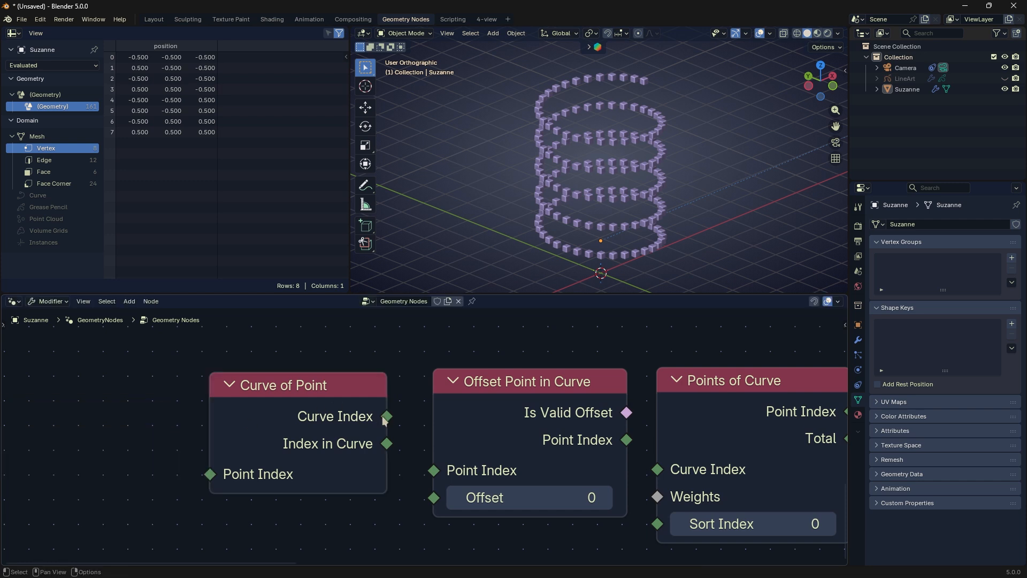
pyautogui.moveTo(382, 417); pyautogui.dragTo(448, 344)
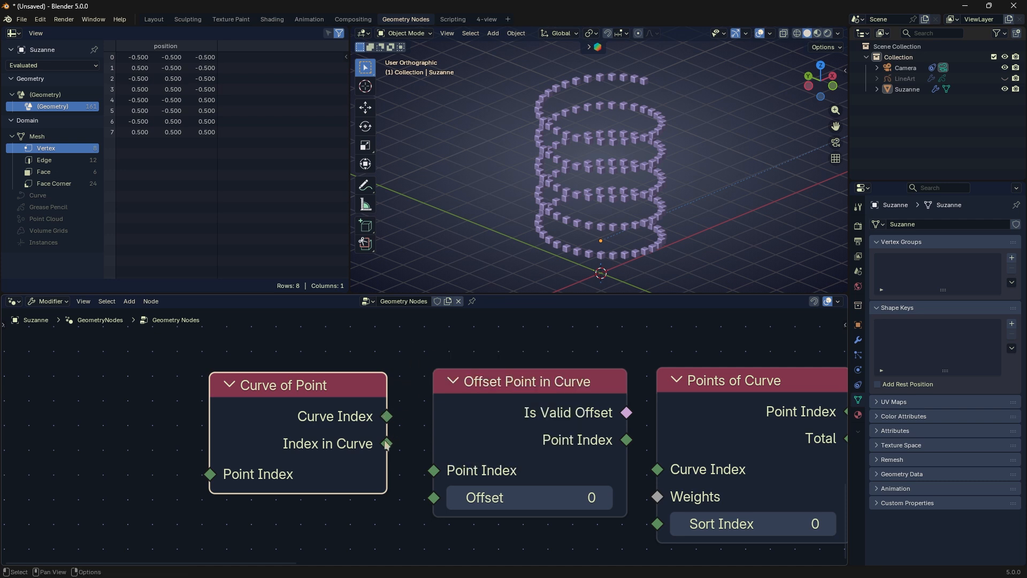
pyautogui.moveTo(386, 444); pyautogui.dragTo(453, 381)
pyautogui.click(592, 227)
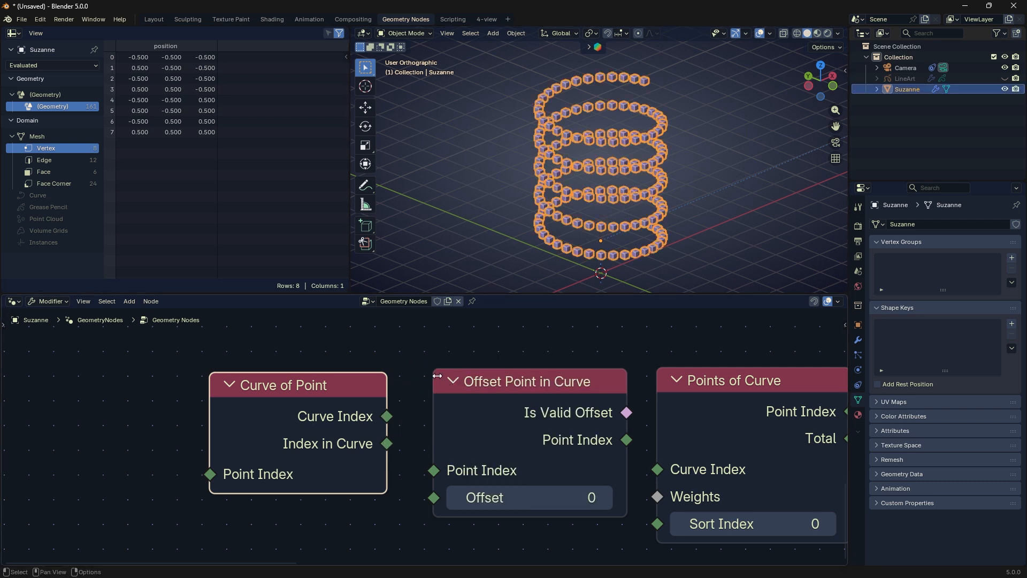
pyautogui.moveTo(387, 417); pyautogui.dragTo(479, 339)
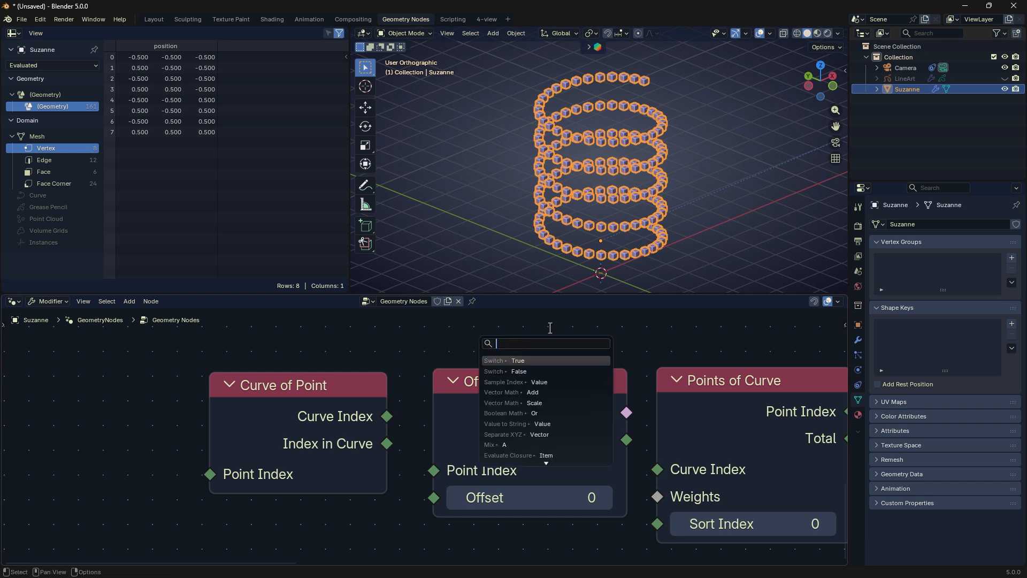
pyautogui.click(551, 394)
# - Link Curve of Point's Index in Curve to the Point Index of Offset Point in Curve, and cut that link again
pyautogui.scroll(-1, 542, 407)
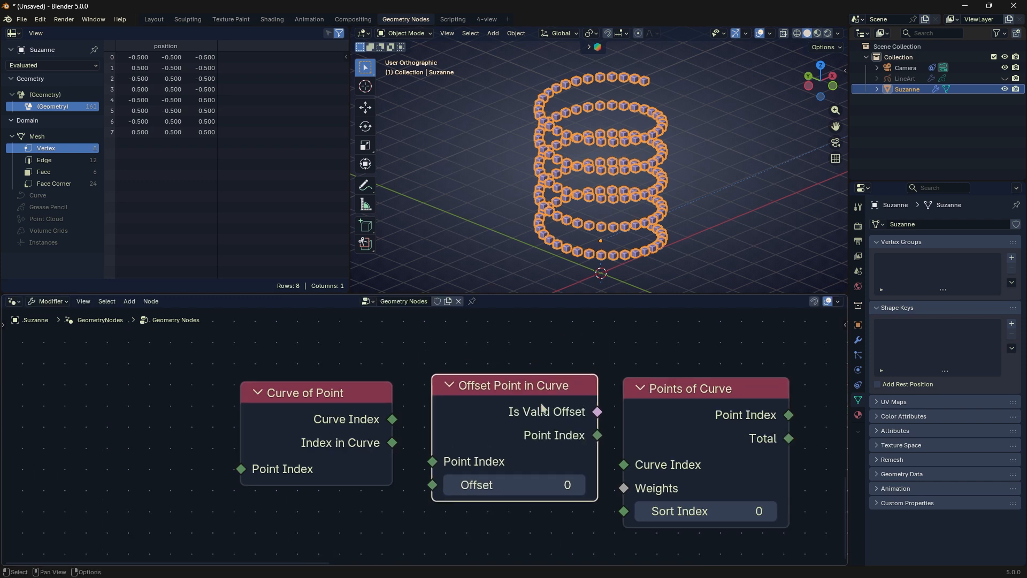
pyautogui.moveTo(492, 428); pyautogui.dragTo(511, 408, button='middle')
pyautogui.moveTo(451, 442); pyautogui.dragTo(420, 428)
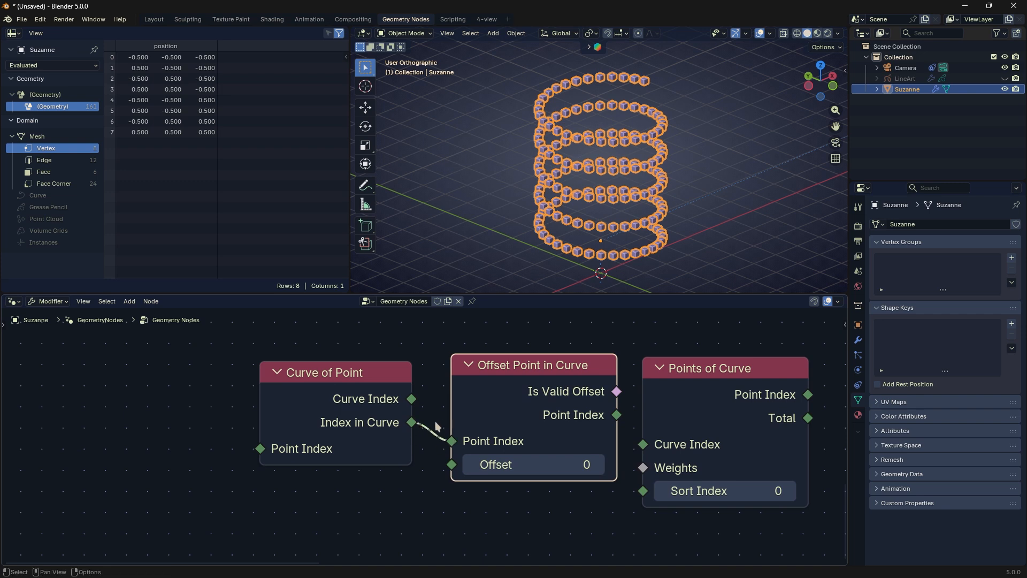
pyautogui.keyDown('ctrl'); pyautogui.moveTo(435, 422); pyautogui.dragTo(443, 449, button='right'); pyautogui.keyUp('ctrl')
# - Set the Offset of Offset Point in Curve to -10 and slightly widen the spreadsheet's data set region
pyautogui.moveTo(540, 468); pyautogui.dragTo(513, 464)
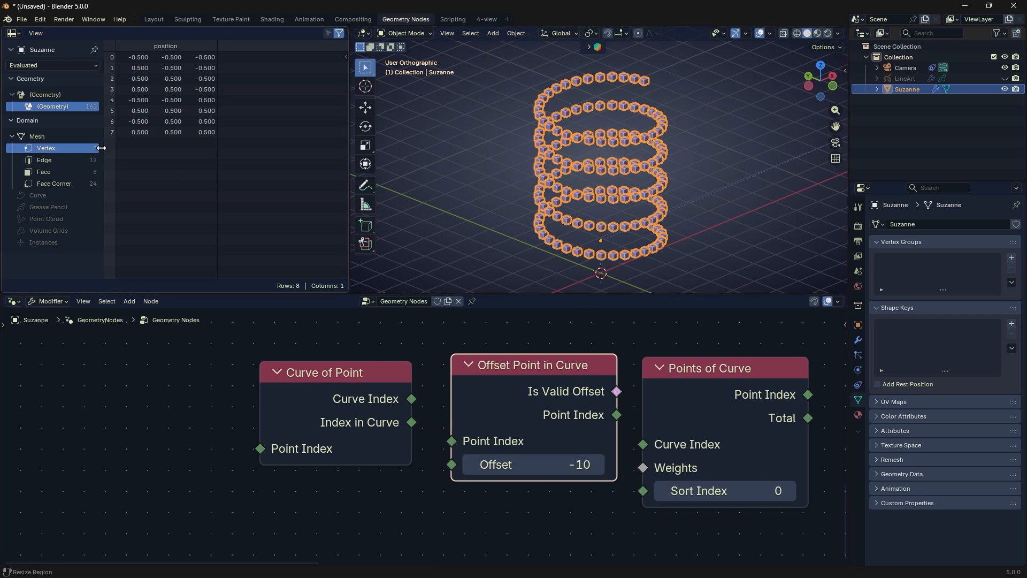
pyautogui.moveTo(102, 149); pyautogui.dragTo(111, 149)
pyautogui.moveTo(655, 473); pyautogui.dragTo(597, 508, button='middle')
pyautogui.moveTo(559, 426); pyautogui.dragTo(559, 426)
# - Link the Is Valid Offset output of Offset Point in Curve into the Selection input of Instance on Points
pyautogui.moveTo(588, 394); pyautogui.dragTo(712, 389)
pyautogui.scroll(-5, 587, 416)
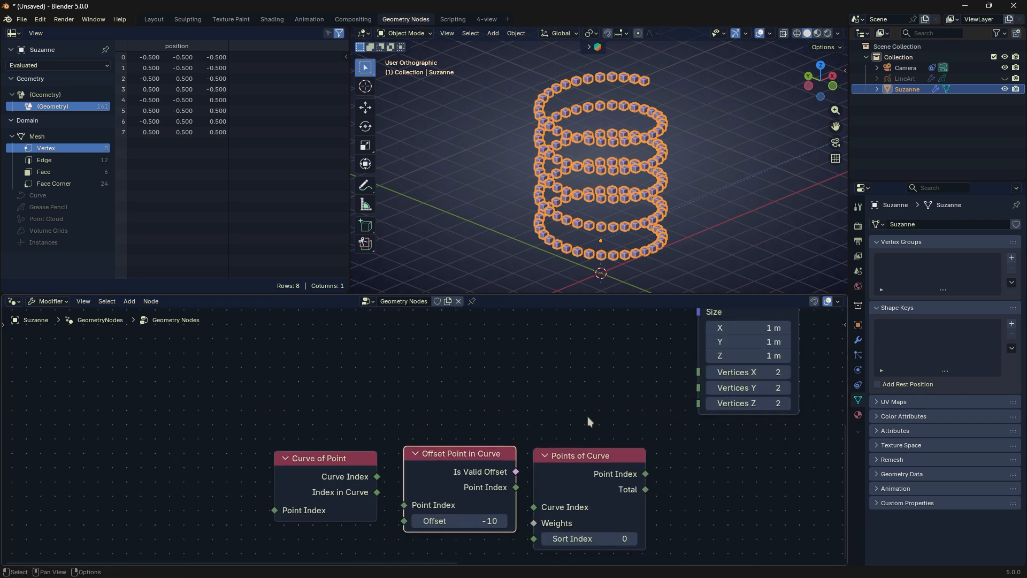
pyautogui.moveTo(561, 440); pyautogui.dragTo(480, 506, button='middle')
pyautogui.moveTo(434, 534); pyautogui.dragTo(760, 378)
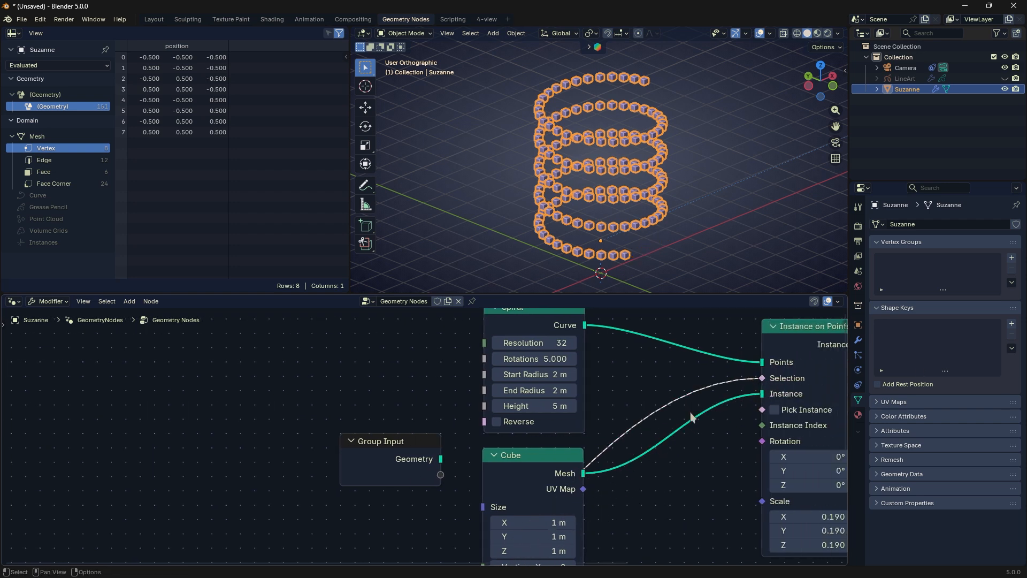
# - Set the Offset of Offset Point in Curve to -39
pyautogui.scroll(-6, 669, 470)
pyautogui.moveTo(664, 509); pyautogui.dragTo(717, 335, button='middle')
pyautogui.scroll(5, 503, 417)
pyautogui.moveTo(423, 486); pyautogui.dragTo(444, 444)
# - Cut the link from Is Valid Offset to Selection and align Offset Point in Curve with Curve of Point
pyautogui.keyDown('ctrl'); pyautogui.moveTo(592, 385); pyautogui.dragTo(615, 419, button='right'); pyautogui.keyUp('ctrl')
pyautogui.scroll(5, 466, 451)
pyautogui.moveTo(474, 448); pyautogui.dragTo(454, 436, button='middle')
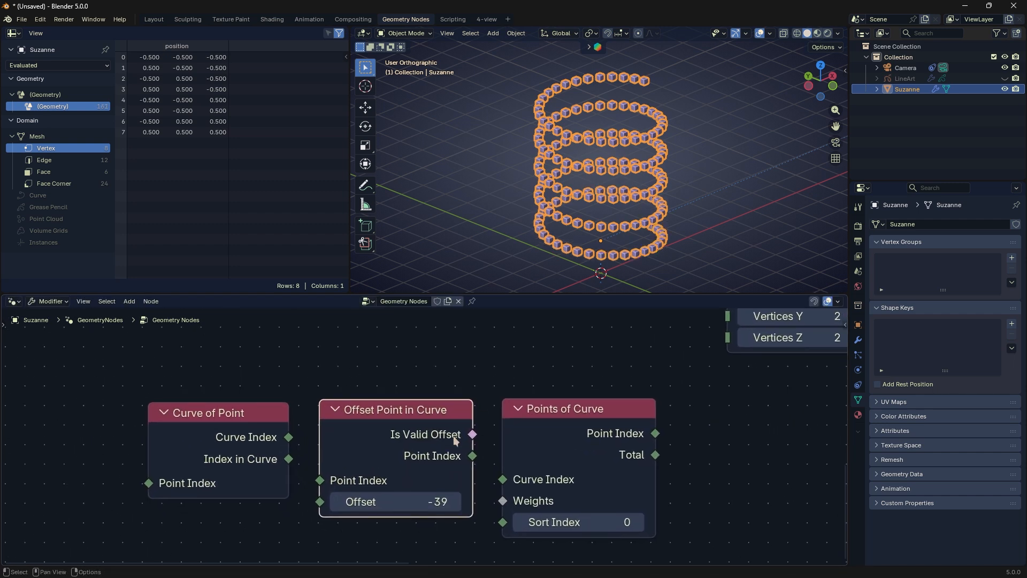
pyautogui.moveTo(441, 424); pyautogui.dragTo(439, 427)
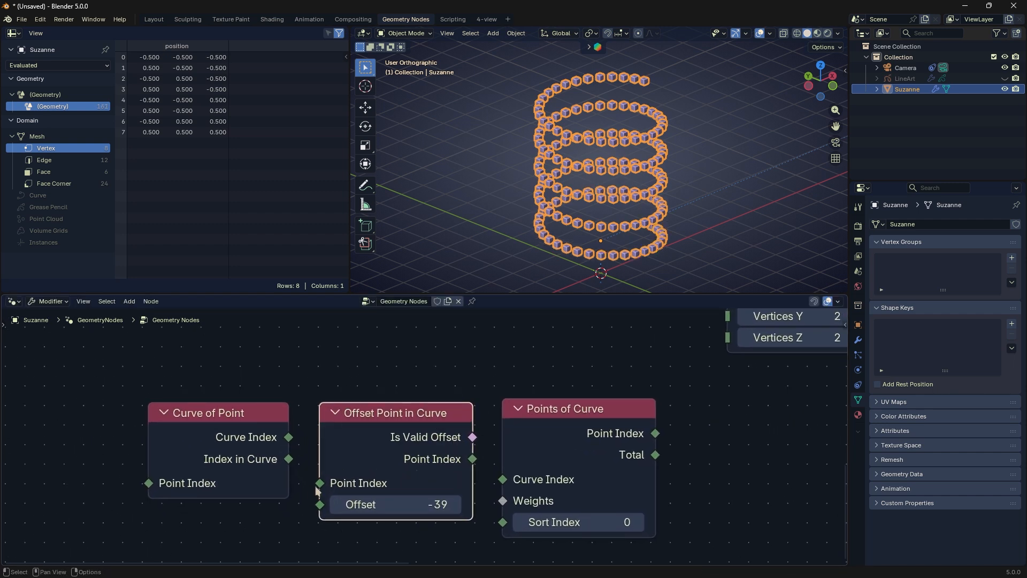
# - Set the Offset of Offset Point in Curve to -1
pyautogui.moveTo(320, 483); pyautogui.dragTo(294, 519)
pyautogui.moveTo(473, 464)
pyautogui.mouseDown()
pyautogui.moveTo(481, 459)
pyautogui.moveTo(457, 462)
pyautogui.mouseUp()
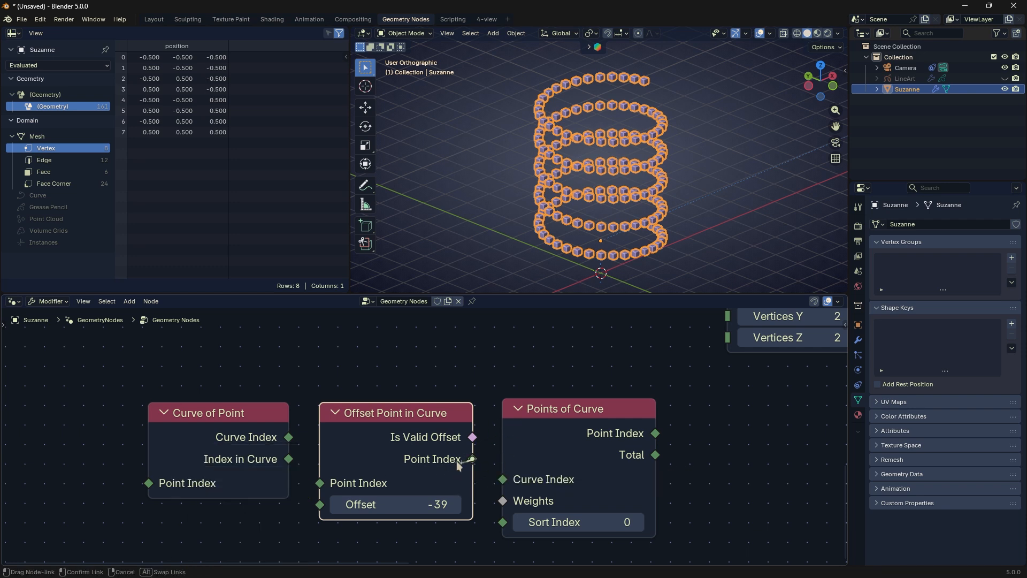
pyautogui.moveTo(489, 387); pyautogui.dragTo(511, 383)
pyautogui.moveTo(400, 502); pyautogui.dragTo(455, 501)
pyautogui.moveTo(473, 437); pyautogui.dragTo(515, 374)
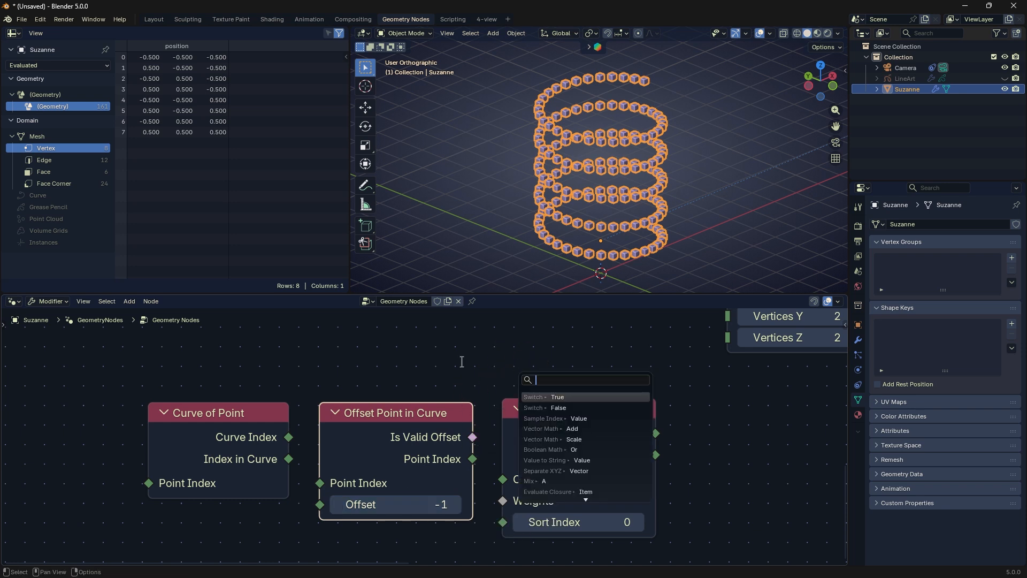
# - Link the Curve Index output of Curve of Point into the Curve Index input of Points of Curve and cut that link again
pyautogui.moveTo(593, 432); pyautogui.dragTo(550, 420, button='middle')
pyautogui.scroll(1, 550, 419)
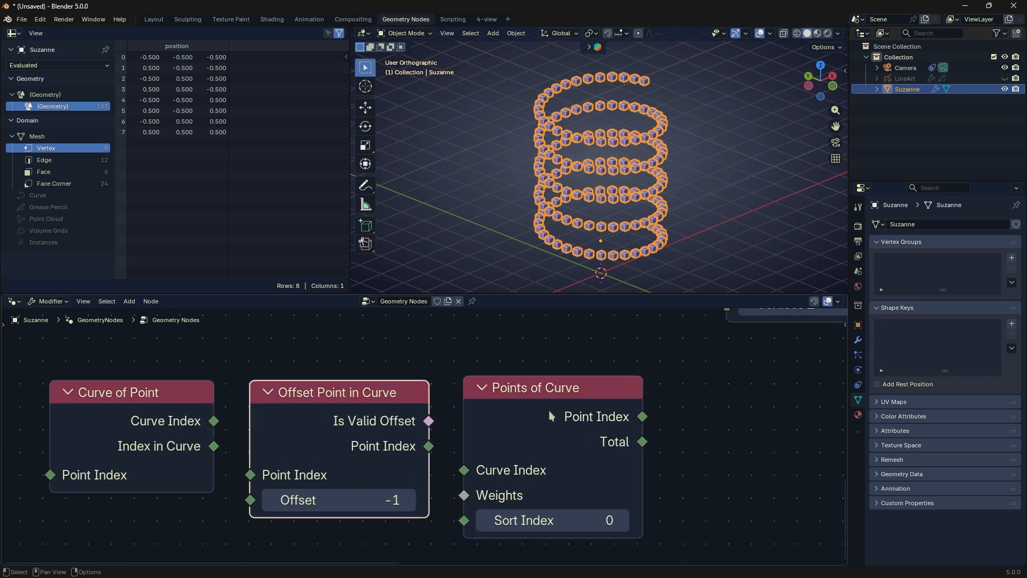
pyautogui.scroll(1, 615, 436)
pyautogui.moveTo(608, 442); pyautogui.dragTo(657, 415, button='middle')
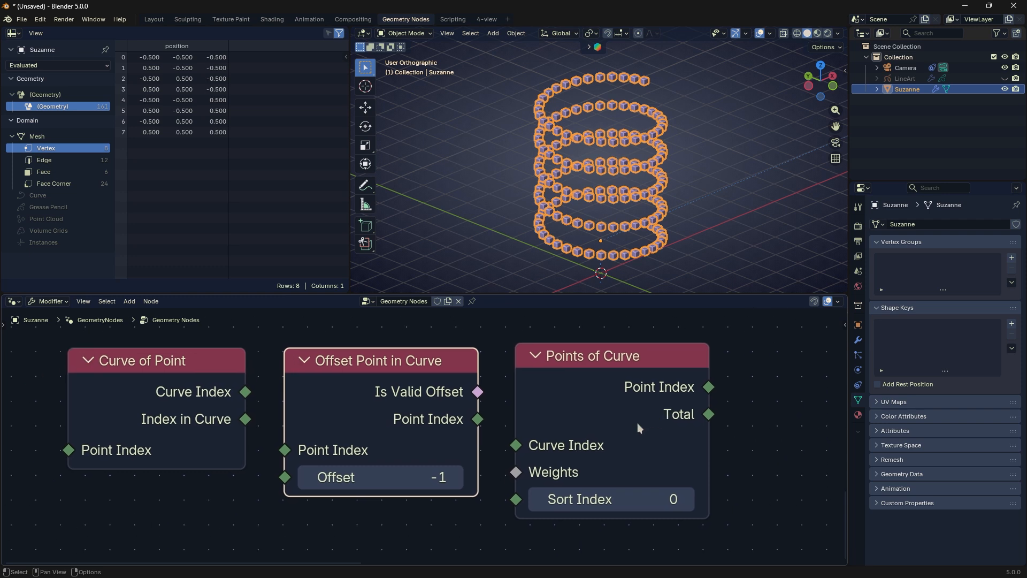
pyautogui.click(516, 457)
pyautogui.moveTo(515, 445); pyautogui.dragTo(258, 389)
pyautogui.moveTo(198, 383); pyautogui.dragTo(215, 385)
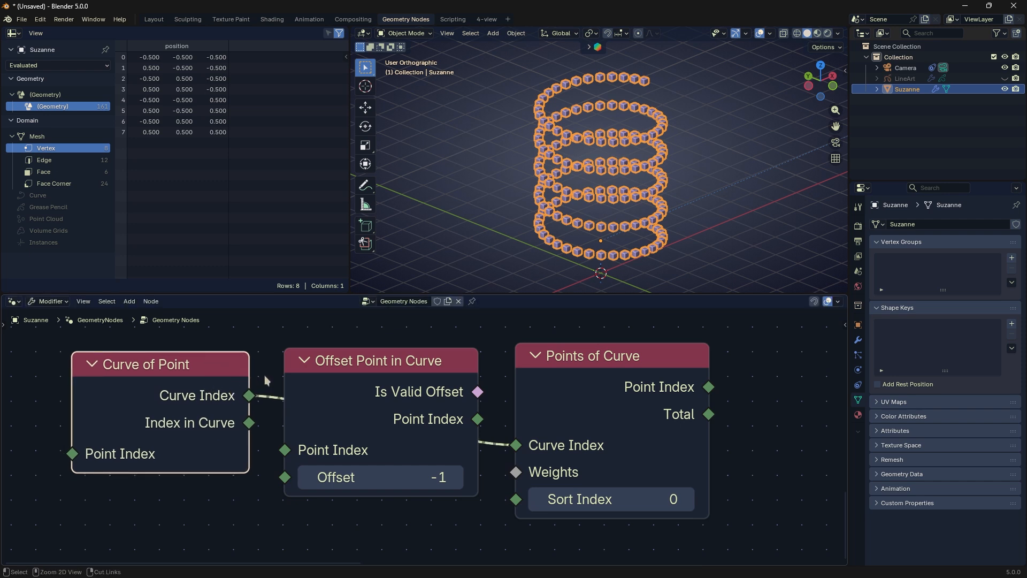
pyautogui.keyDown('ctrl'); pyautogui.moveTo(266, 380); pyautogui.dragTo(264, 412, button='right'); pyautogui.keyUp('ctrl')
# - Try an Index node as the Weights input of Points of Curve, removing the link and the node again
pyautogui.moveTo(517, 472); pyautogui.dragTo(471, 509)
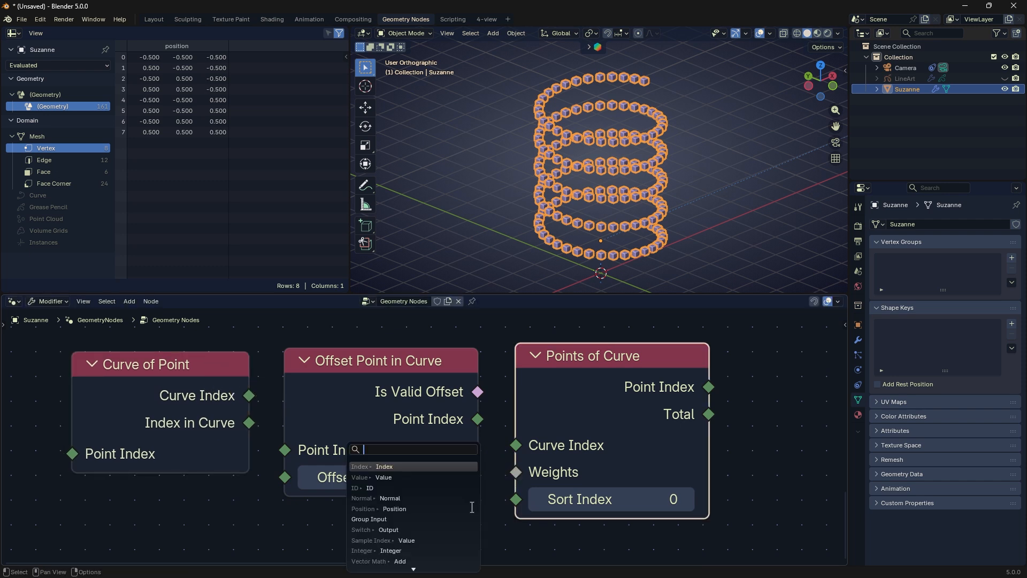
pyautogui.moveTo(464, 496); pyautogui.dragTo(436, 521)
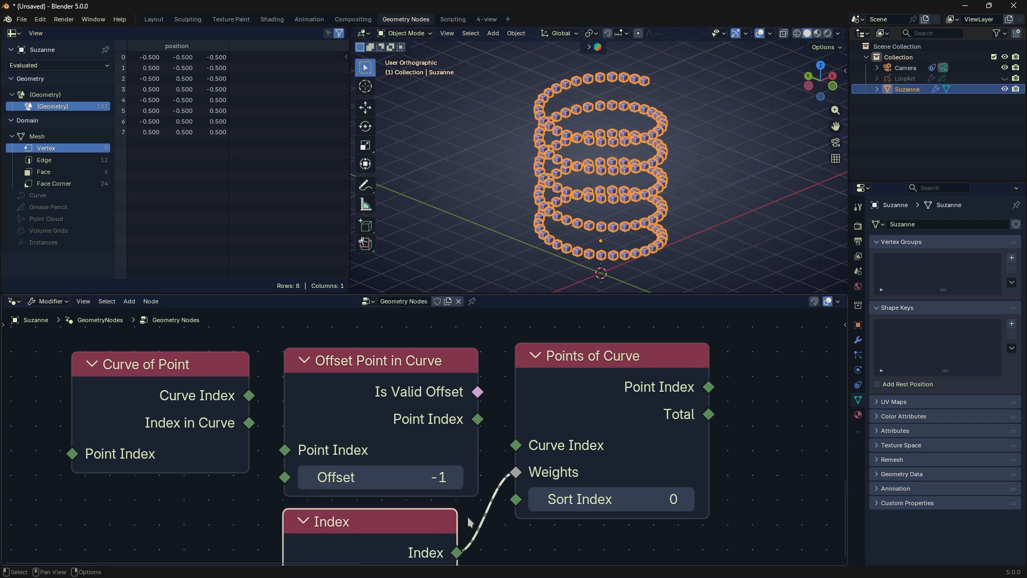
pyautogui.keyDown('ctrl'); pyautogui.moveTo(468, 517); pyautogui.dragTo(486, 528, button='right'); pyautogui.keyUp('ctrl')
pyautogui.press('x')
# - Try a Normal node as the Weights input of Points of Curve, removing the link and the node again
pyautogui.moveTo(515, 471); pyautogui.dragTo(407, 461)
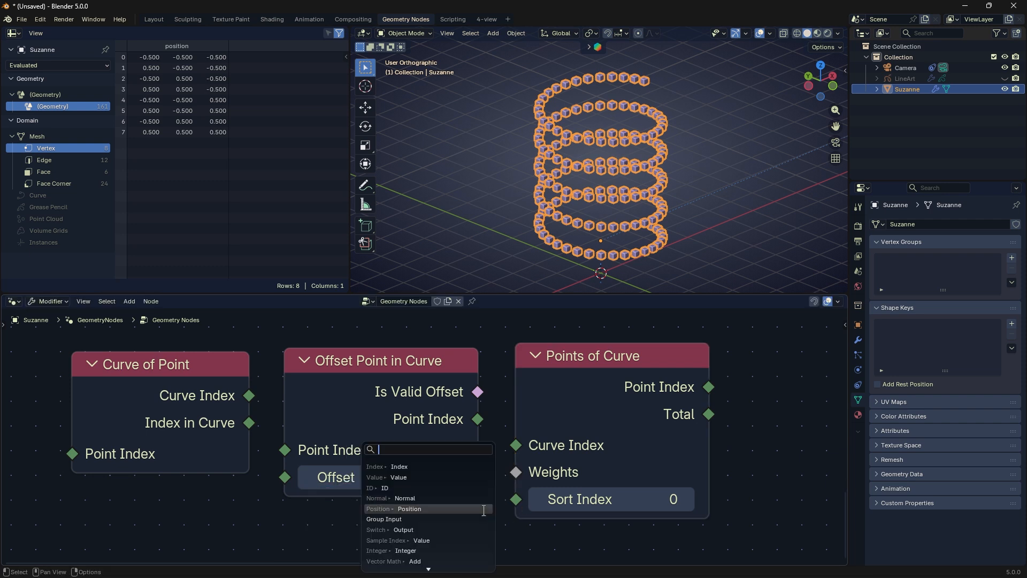
pyautogui.click(369, 490)
pyautogui.click(420, 539)
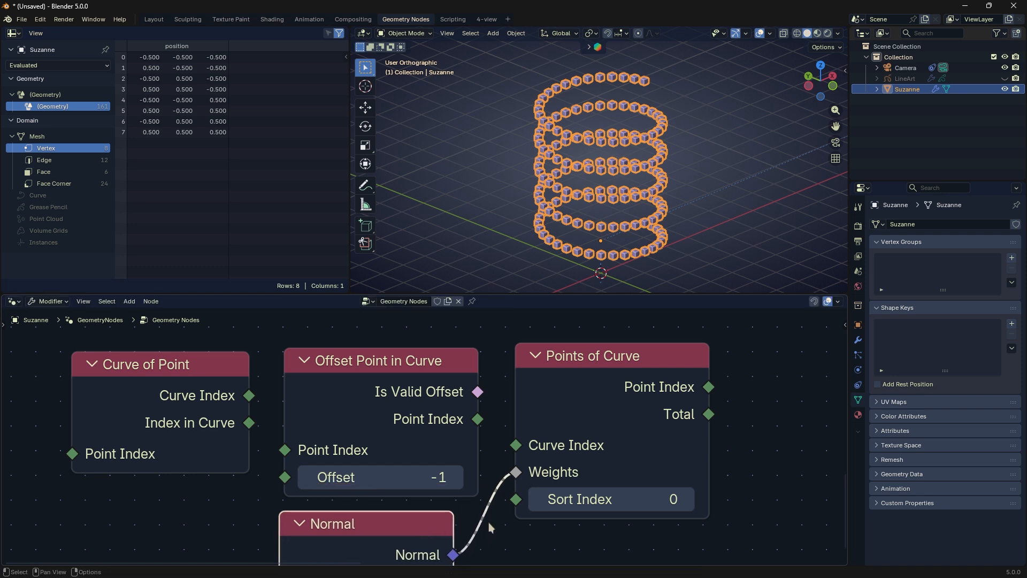
pyautogui.keyDown('ctrl'); pyautogui.moveTo(495, 527); pyautogui.dragTo(454, 530, button='right'); pyautogui.keyUp('ctrl')
pyautogui.press('x')
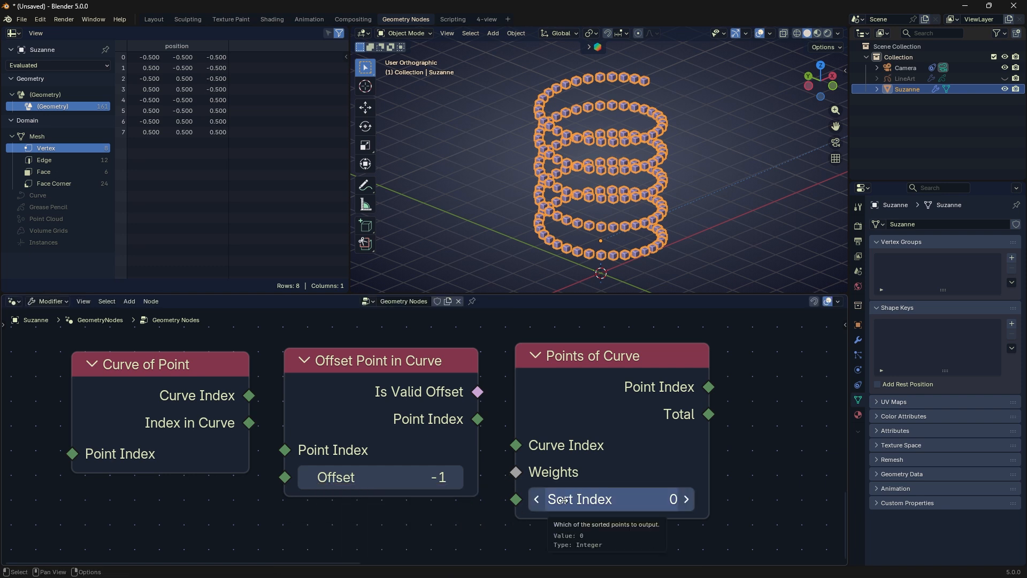
# - Try a Sort Index of 33 on Points of Curve and reset it to 0
pyautogui.moveTo(567, 497)
pyautogui.mouseDown()
pyautogui.moveTo(595, 498)
pyautogui.moveTo(576, 501)
pyautogui.mouseUp()
pyautogui.click(576, 500)
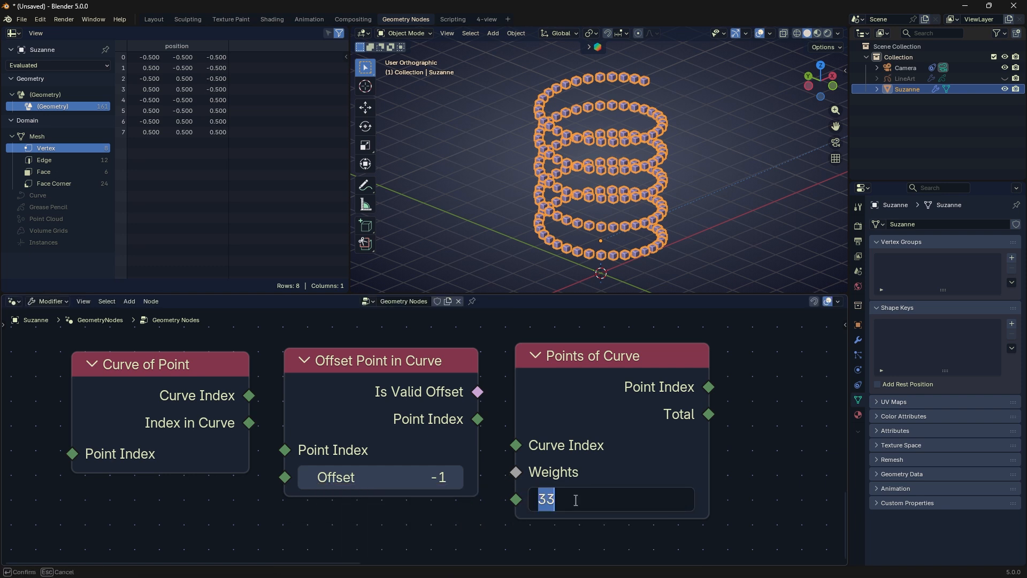
pyautogui.write('1')
pyautogui.hotkey('ctrl', 'a')
pyautogui.write('0')
pyautogui.press('Return')
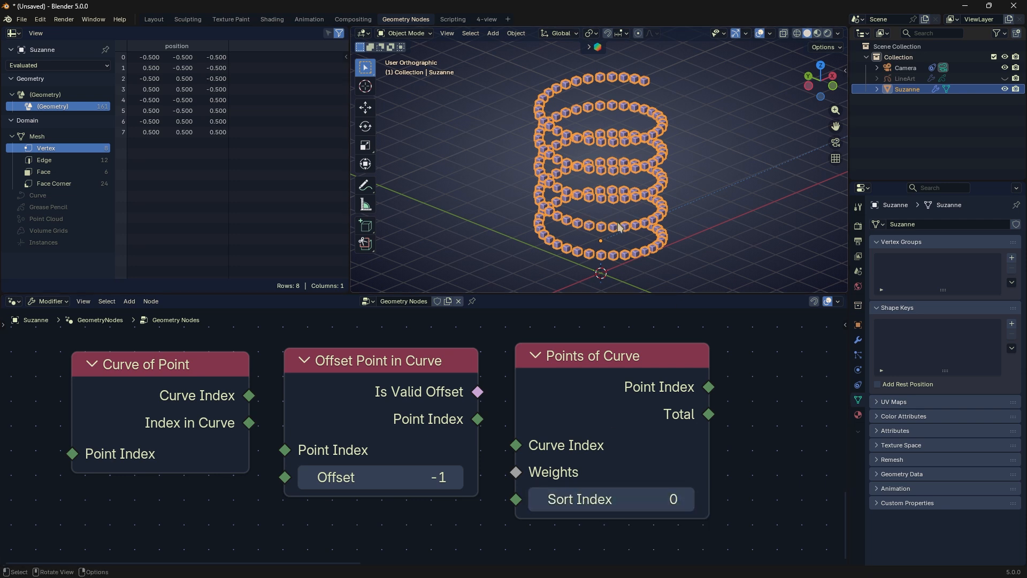
# - Set the Offset of Offset Point in Curve to 32, and try a Sort Index of 231 on Points of Curve before resetting it to 0
pyautogui.moveTo(590, 498)
pyautogui.mouseDown()
pyautogui.moveTo(628, 499)
pyautogui.moveTo(590, 499)
pyautogui.mouseUp()
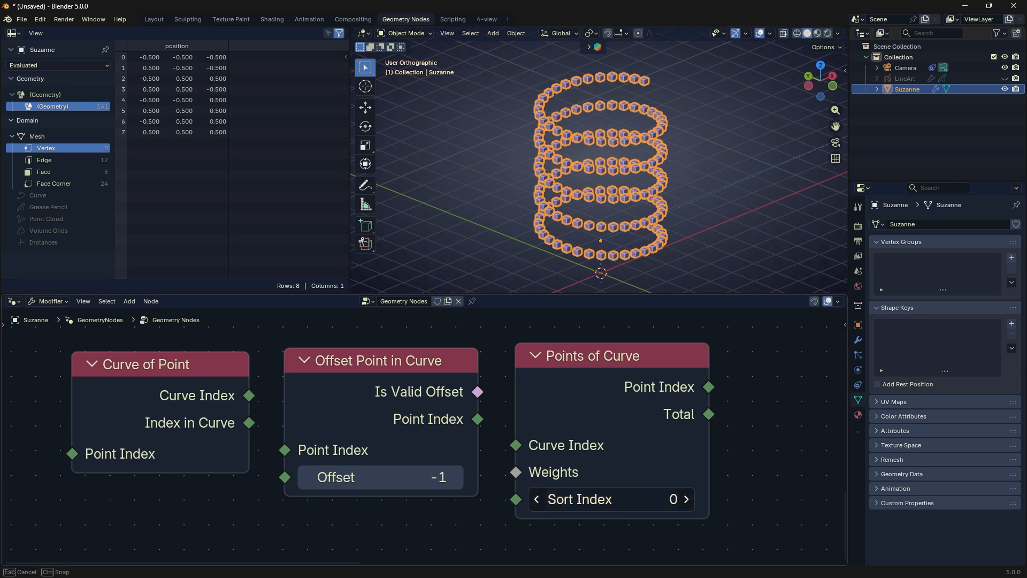
pyautogui.moveTo(368, 477); pyautogui.dragTo(386, 477)
pyautogui.moveTo(599, 498)
pyautogui.mouseDown()
pyautogui.moveTo(648, 508)
pyautogui.moveTo(605, 501)
pyautogui.mouseUp()
pyautogui.click(583, 501)
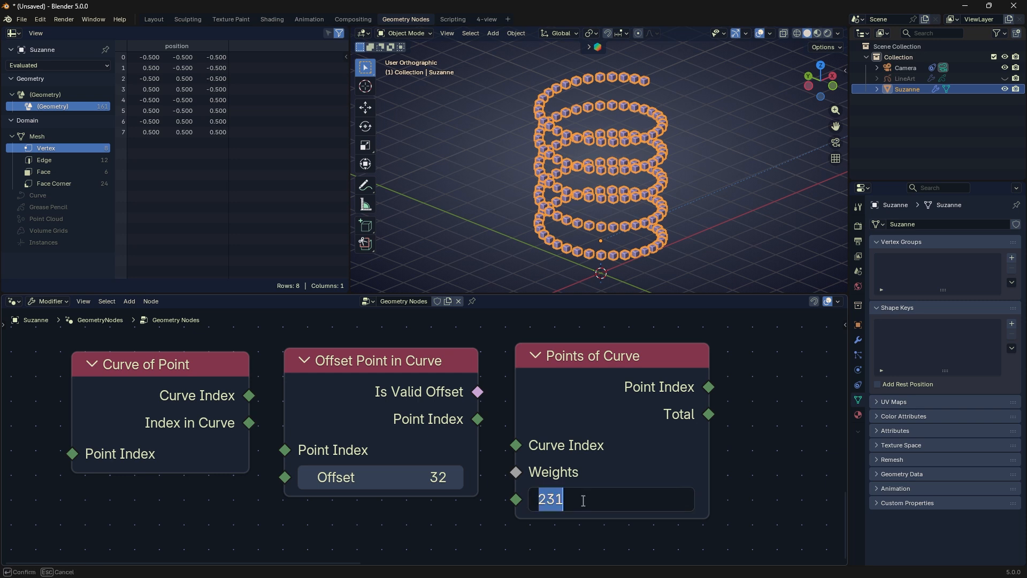
pyautogui.write('0')
pyautogui.press('Return')
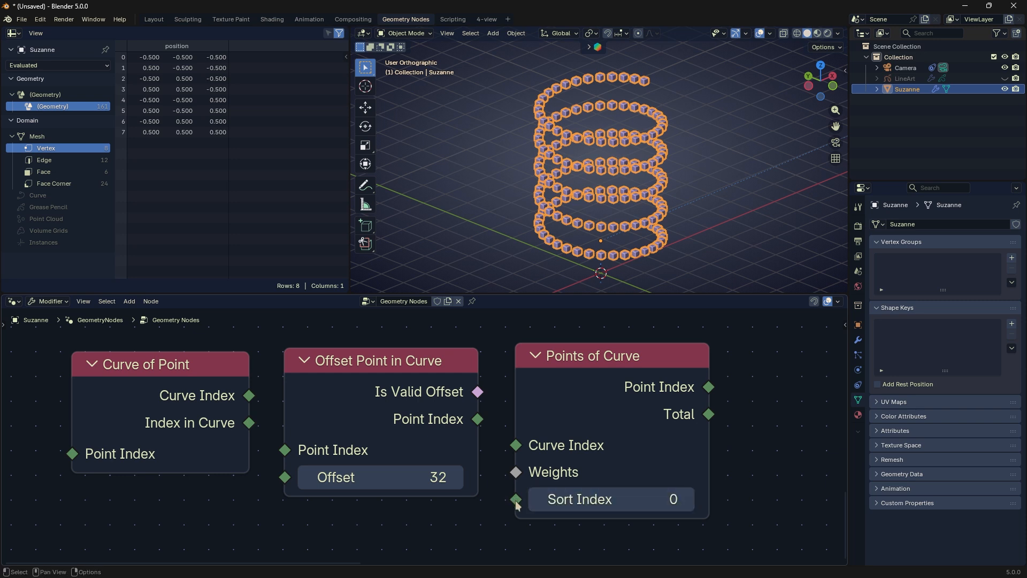
# - Set the Sort Index of Points of Curve to 177
pyautogui.moveTo(515, 499); pyautogui.dragTo(427, 449)
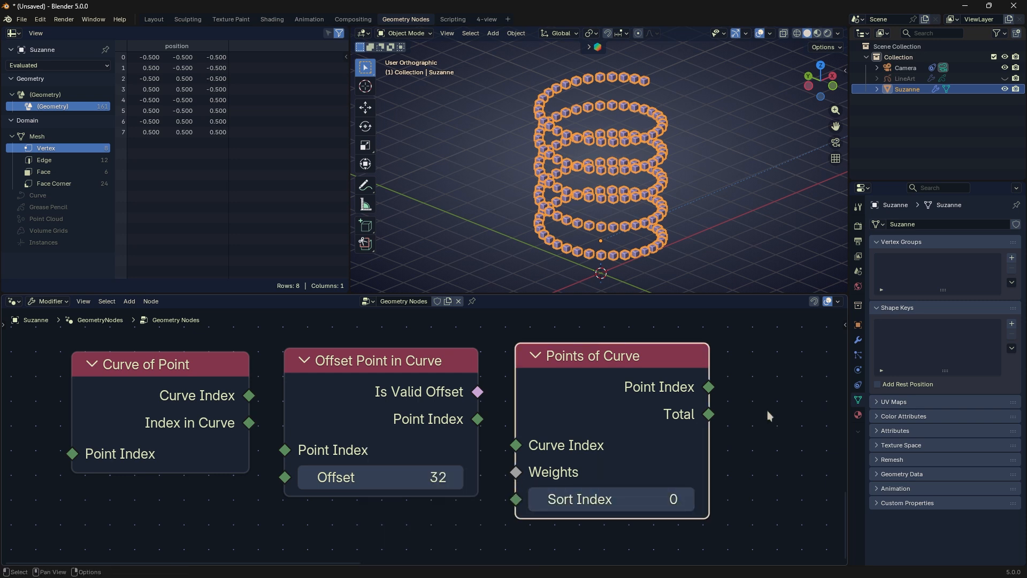
pyautogui.moveTo(767, 410); pyautogui.dragTo(620, 474, button='middle')
pyautogui.moveTo(608, 429); pyautogui.dragTo(650, 408)
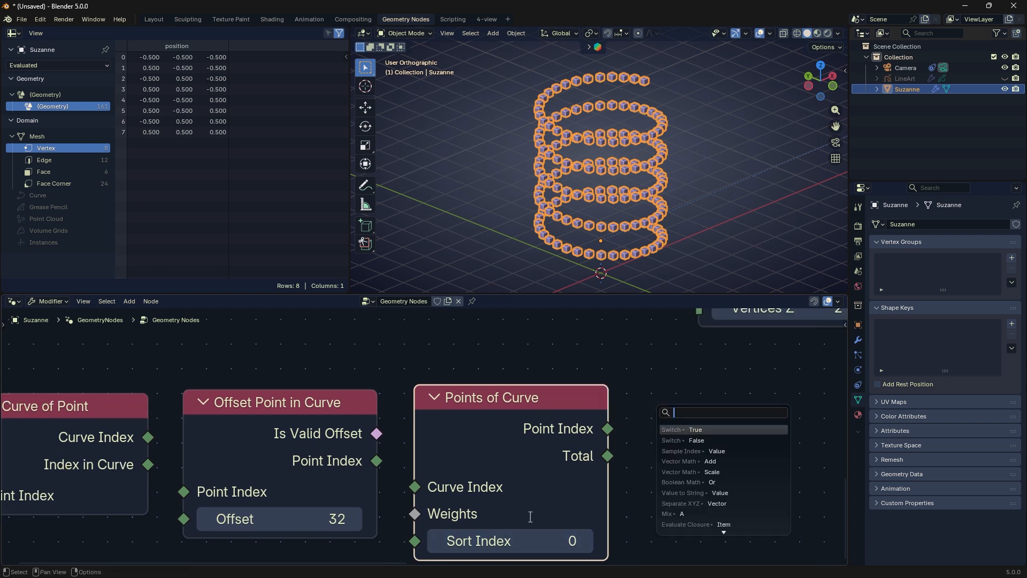
pyautogui.moveTo(530, 540); pyautogui.dragTo(585, 540)
pyautogui.moveTo(608, 455); pyautogui.dragTo(633, 427)
pyautogui.moveTo(535, 550); pyautogui.dragTo(562, 541)
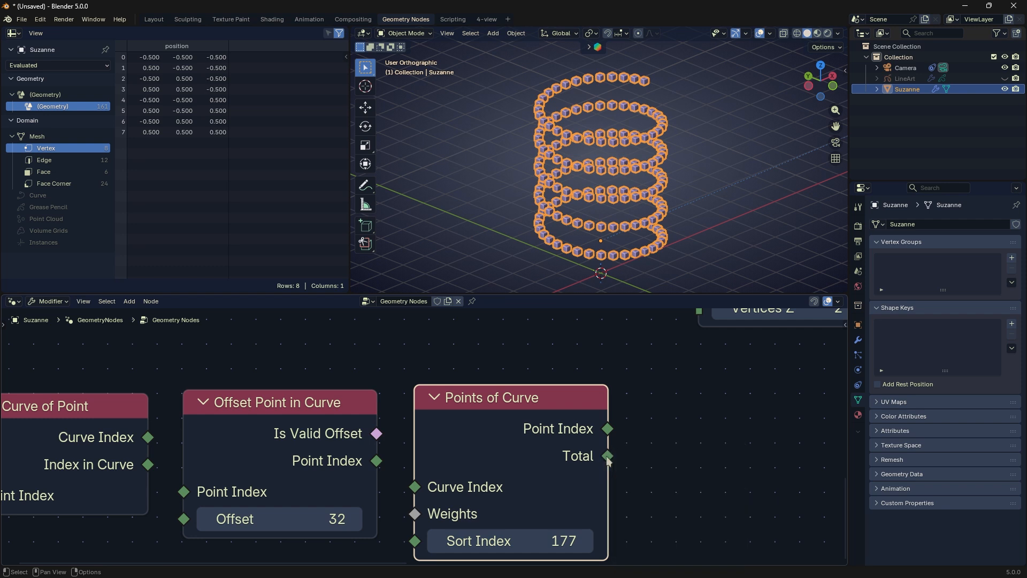
# - Move the Points of Curve node slightly up and away from Offset Point in Curve
pyautogui.moveTo(604, 458); pyautogui.dragTo(699, 444)
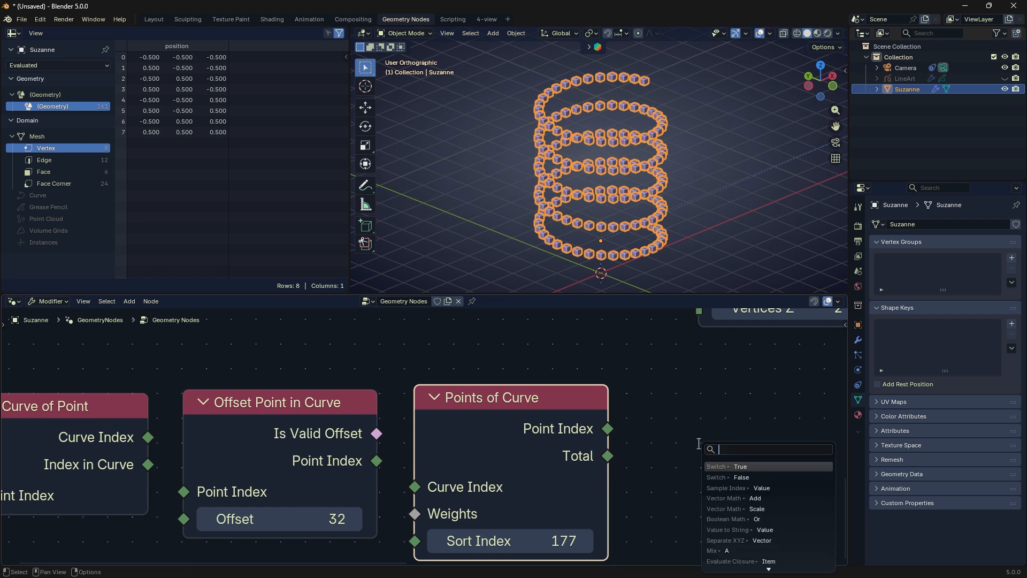
pyautogui.press('Escape')
pyautogui.moveTo(545, 399); pyautogui.dragTo(562, 388)
pyautogui.moveTo(626, 445); pyautogui.dragTo(694, 410)
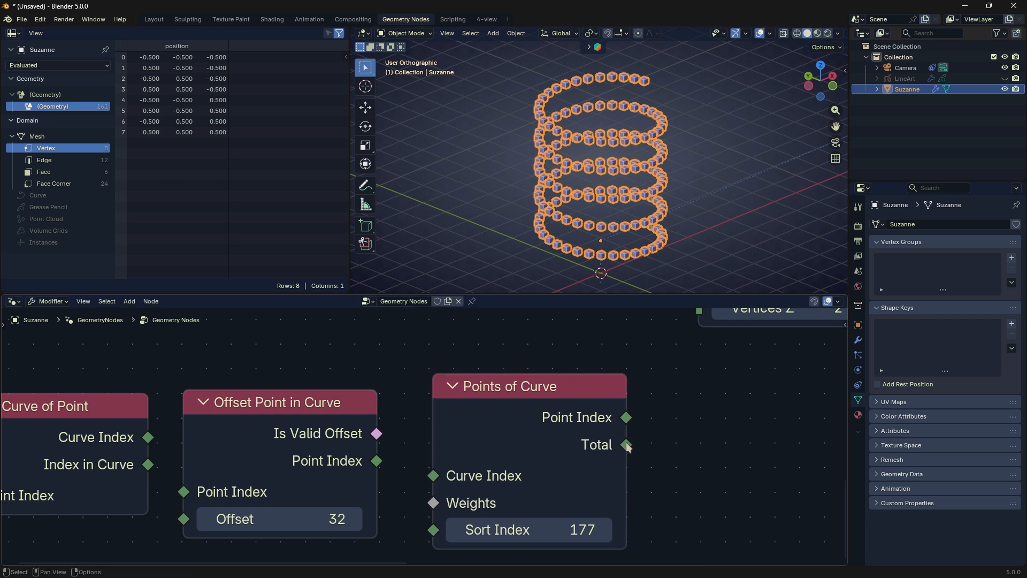
pyautogui.scroll(-1, 626, 442)
pyautogui.scroll(-1, 669, 444)
pyautogui.moveTo(663, 447); pyautogui.dragTo(790, 428, button='middle')
pyautogui.scroll(4, 804, 428)
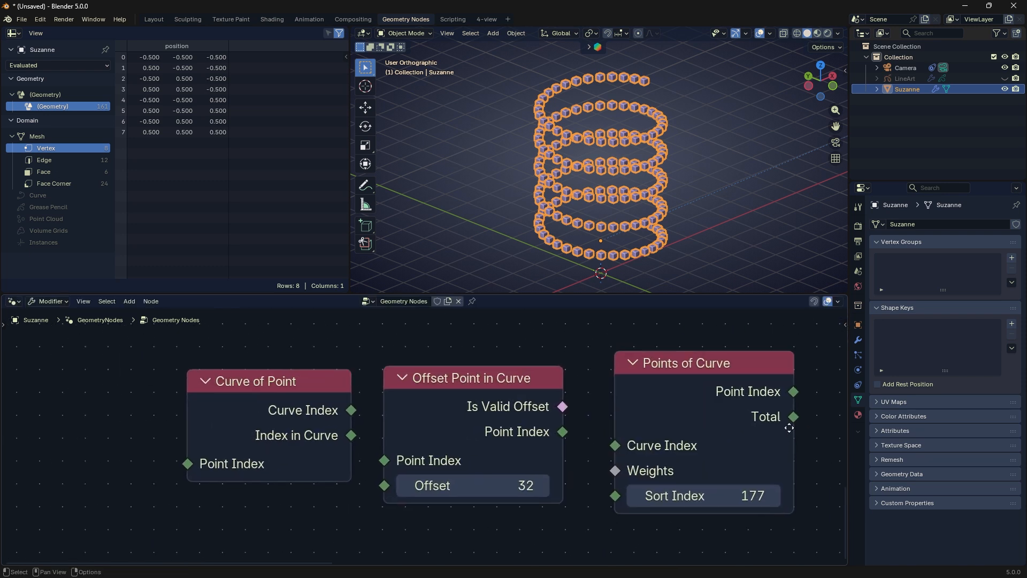
pyautogui.hotkey('shift', 'a')
pyautogui.press('Escape')
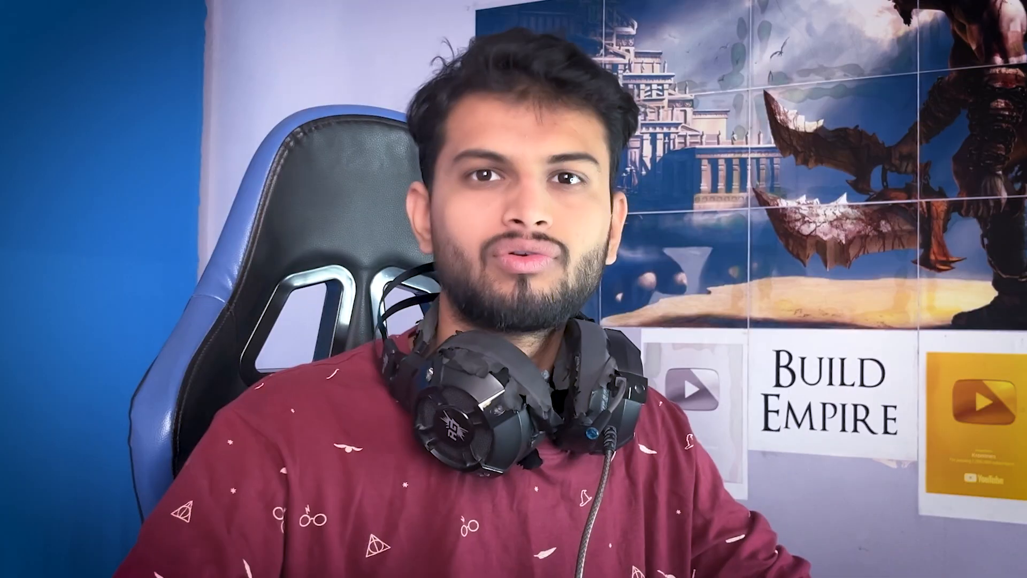